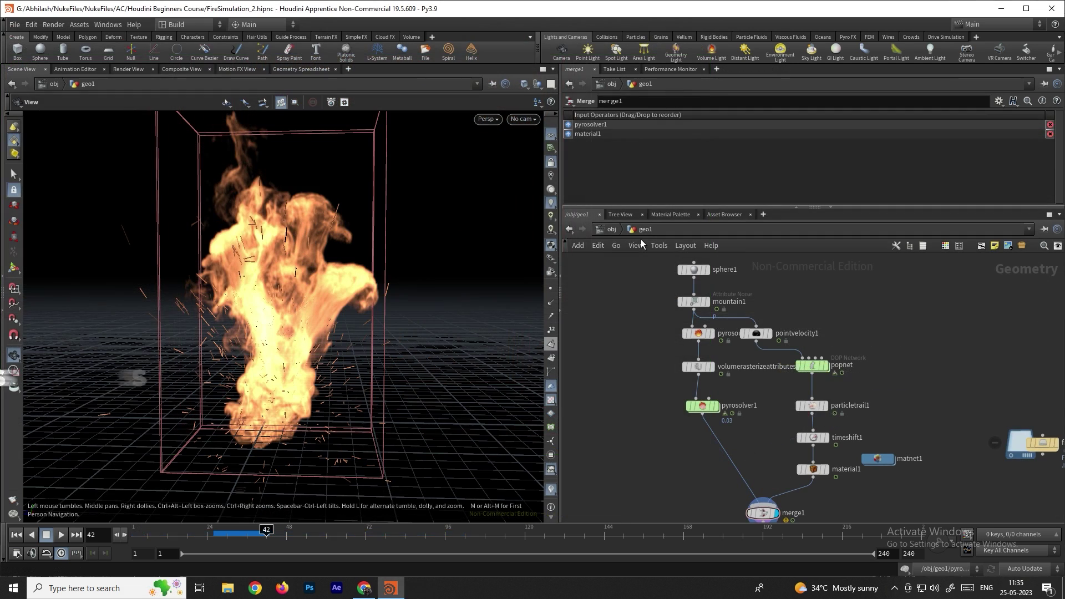
- Go up from geo1 to the /obj object-level network
click(613, 231)
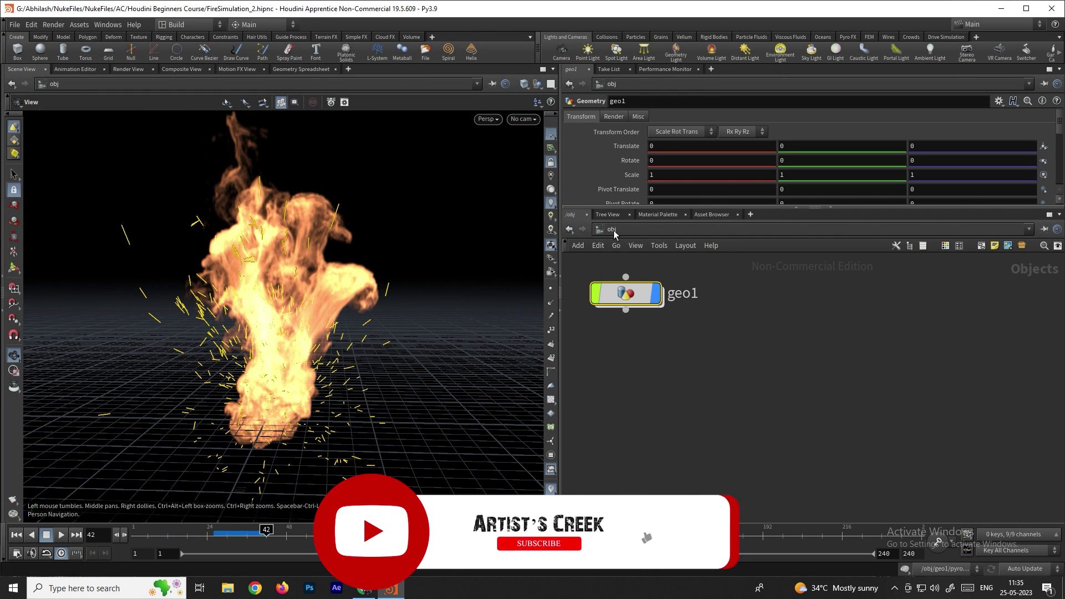
- Add a Mantra render node, mantra1, in the /out network, then return to /obj
click(613, 230)
click(632, 293)
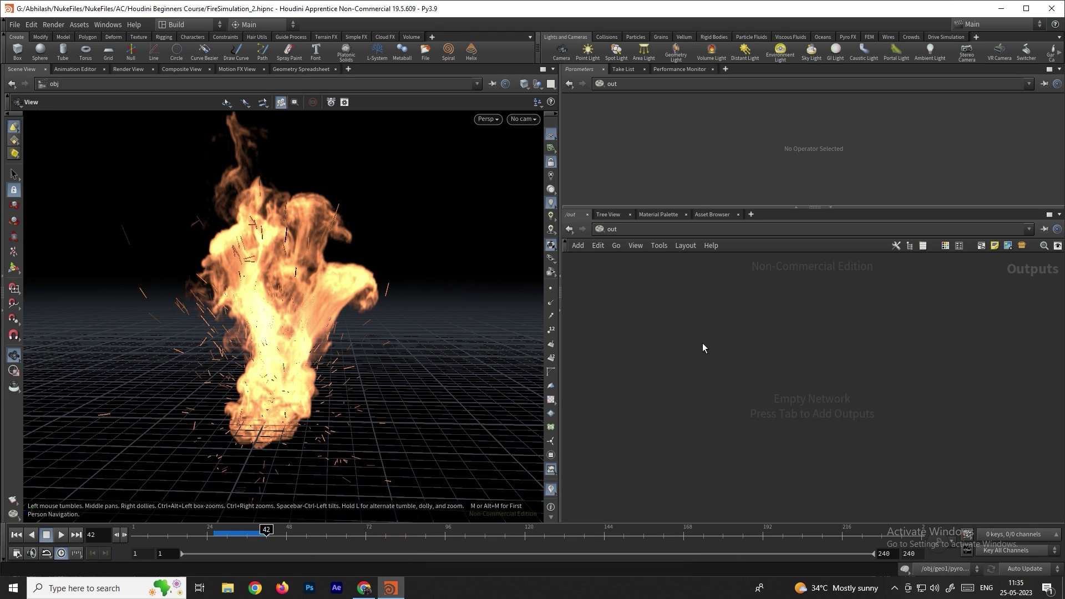
key(Tab)
text(matra)
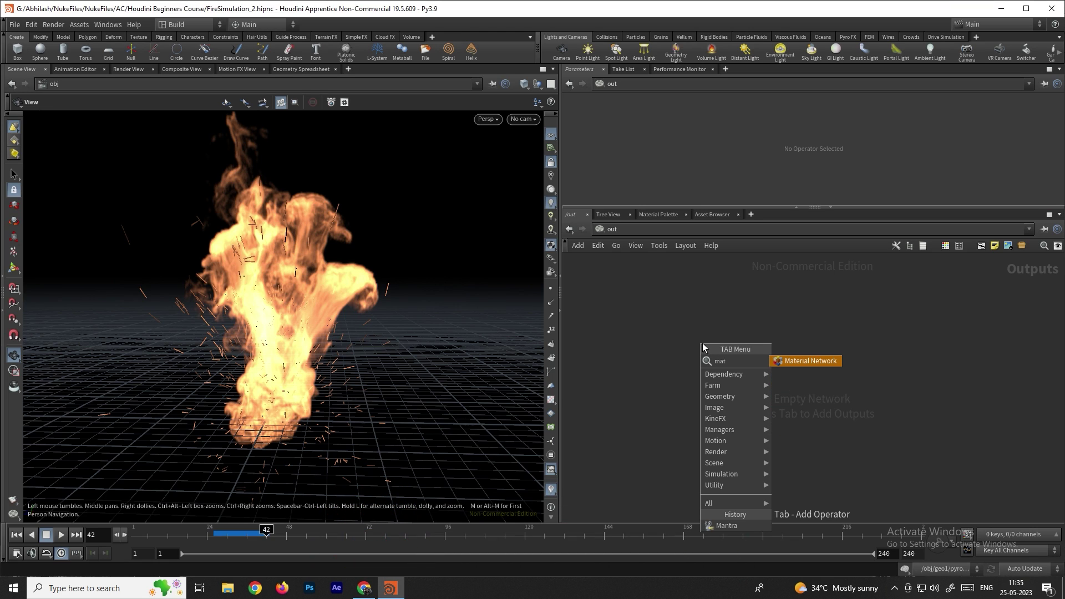
click(726, 526)
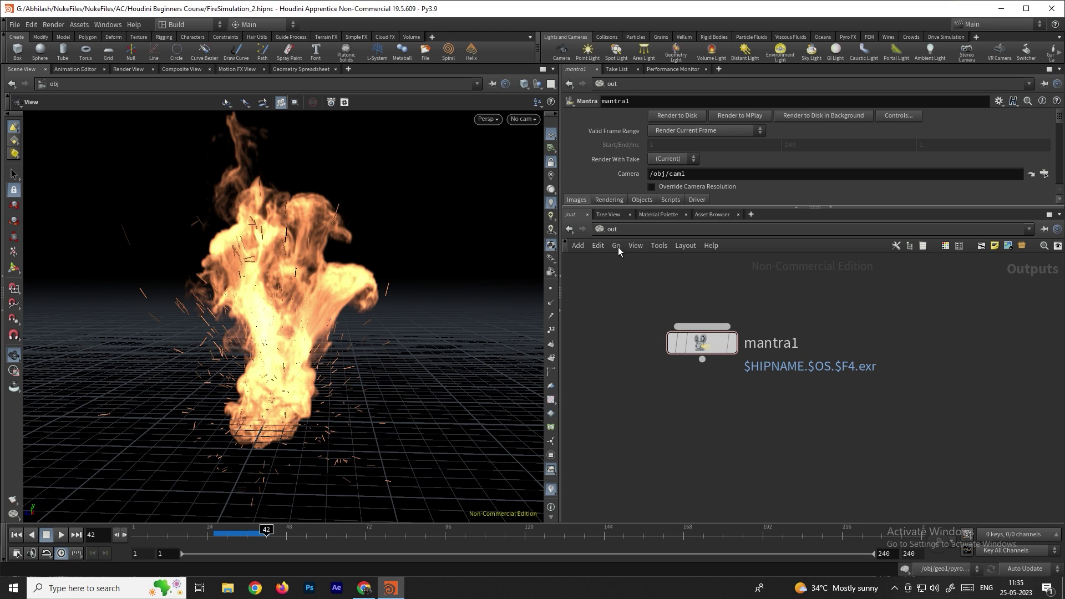
click(601, 229)
click(628, 279)
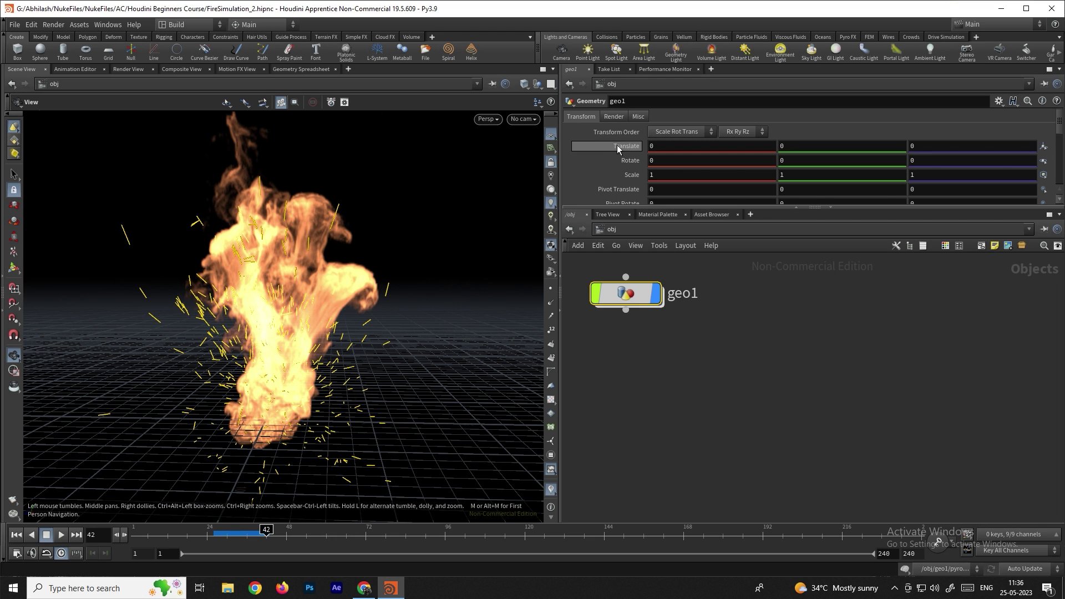
- Create camera cam1 and frame the fire with it while it is locked to the view
click(562, 54)
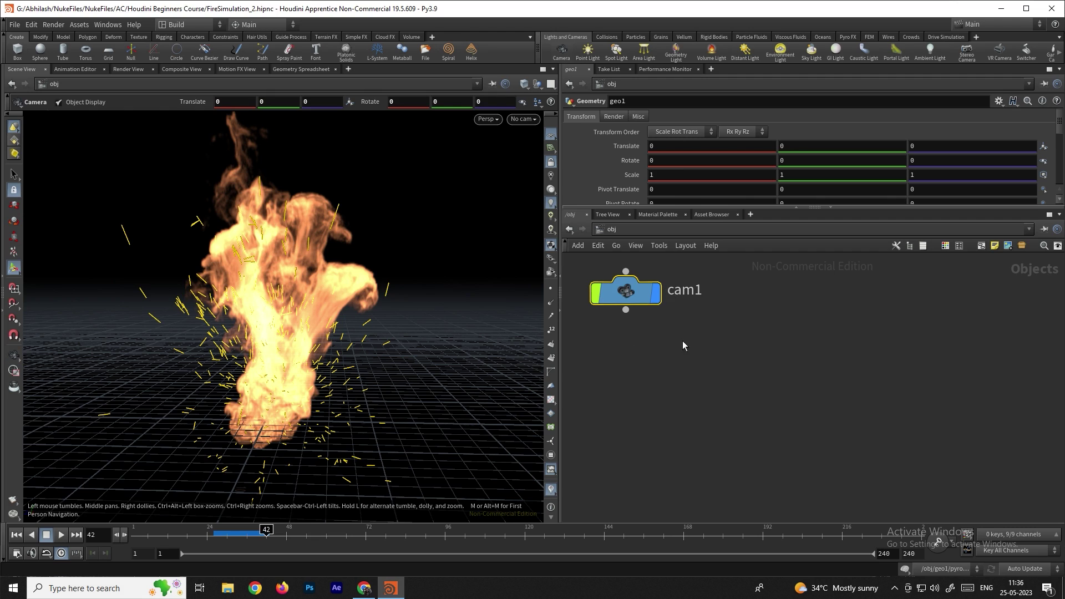
click(226, 300)
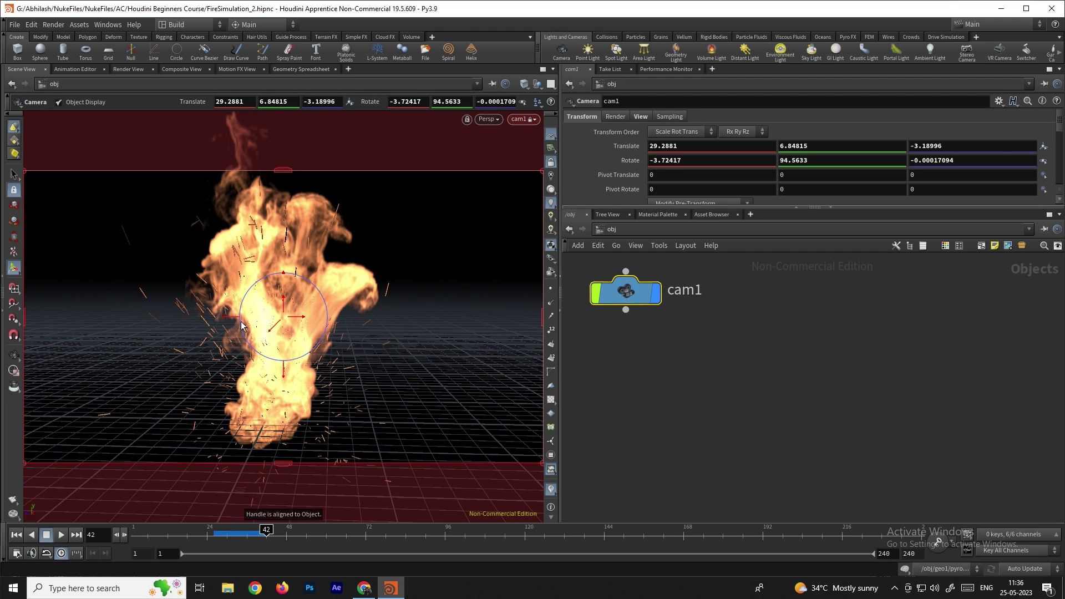
click(14, 358)
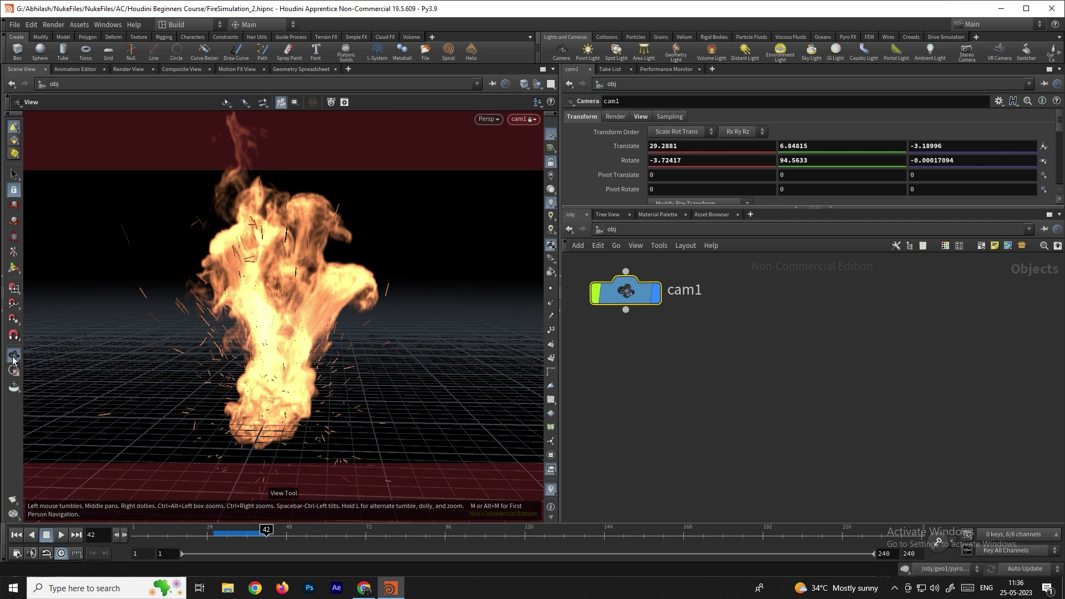
click(549, 164)
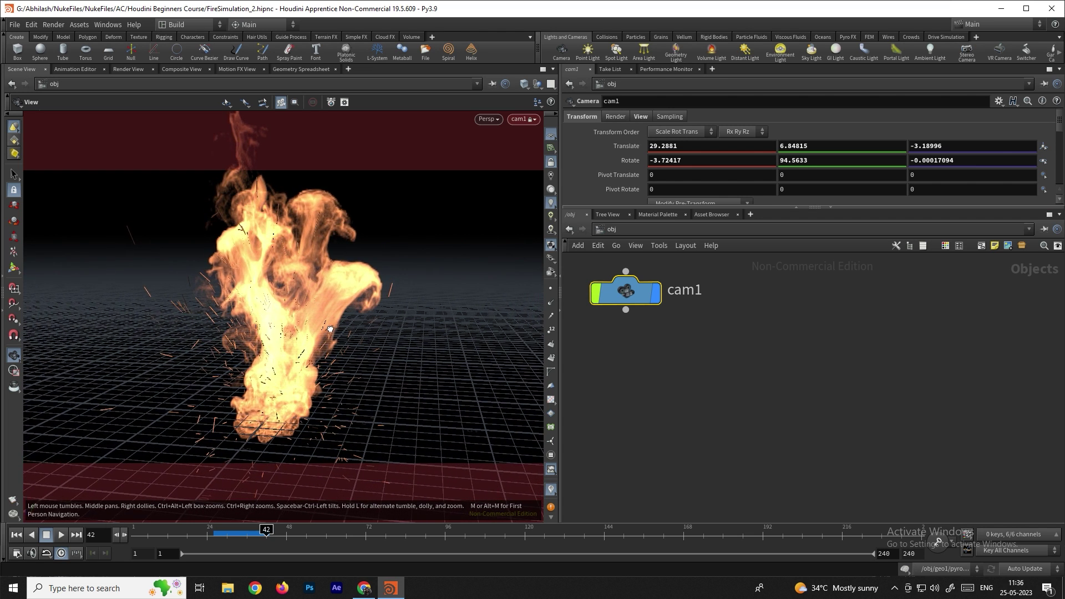
drag(329, 328, 323, 269)
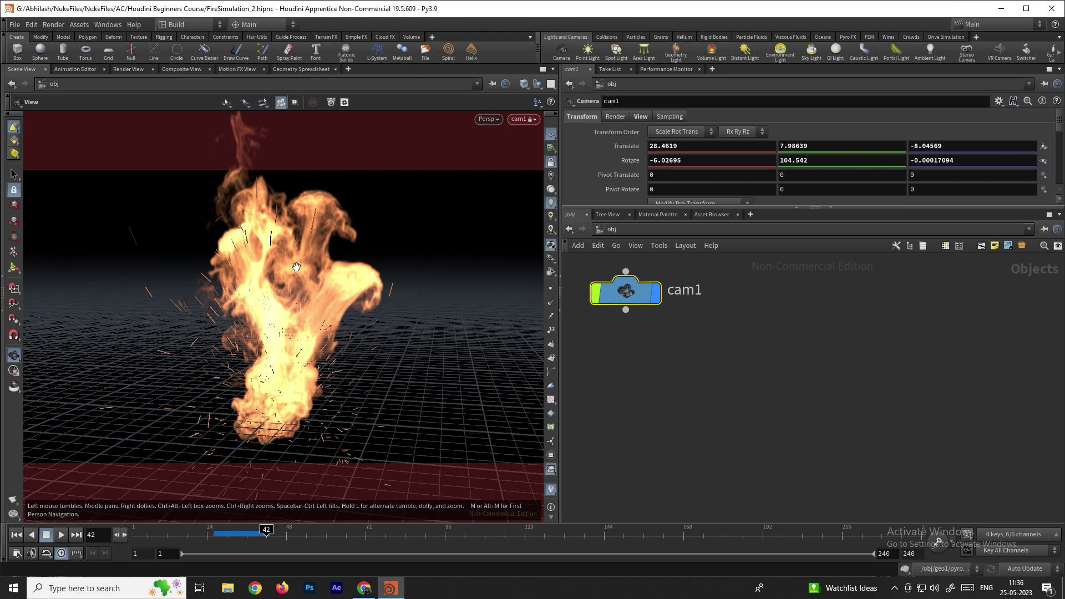
click(550, 162)
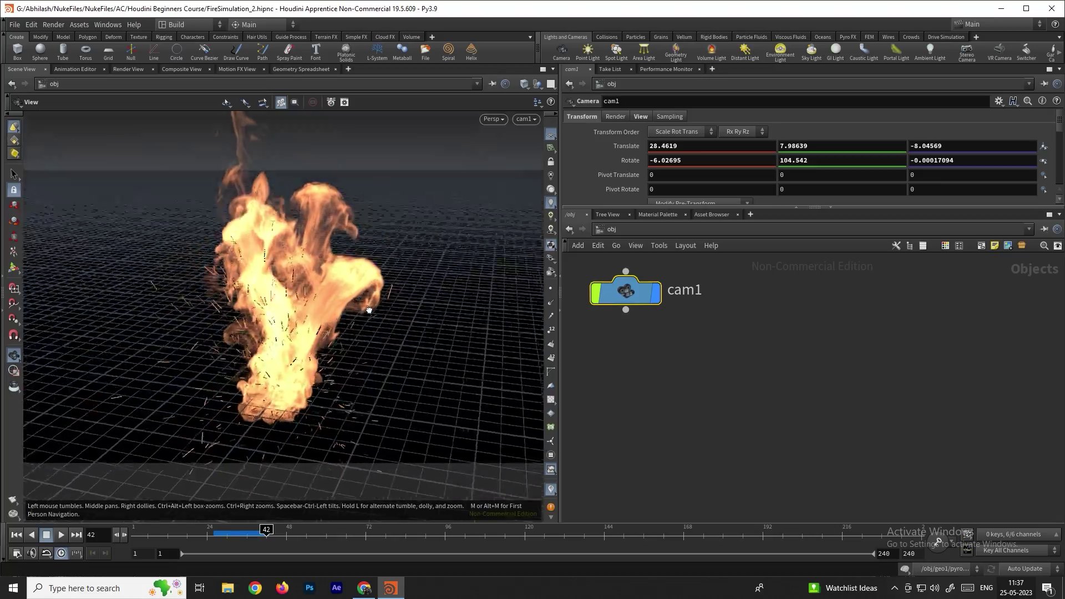
- Orbit freely, then set the viewport to look through cam1 again
drag(369, 310, 412, 286)
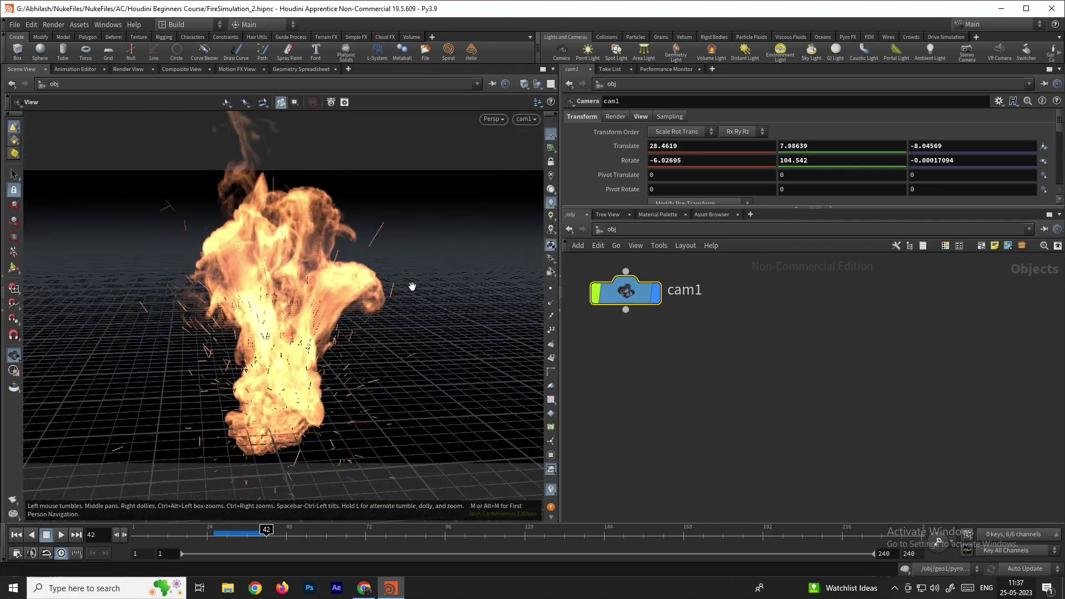
click(523, 118)
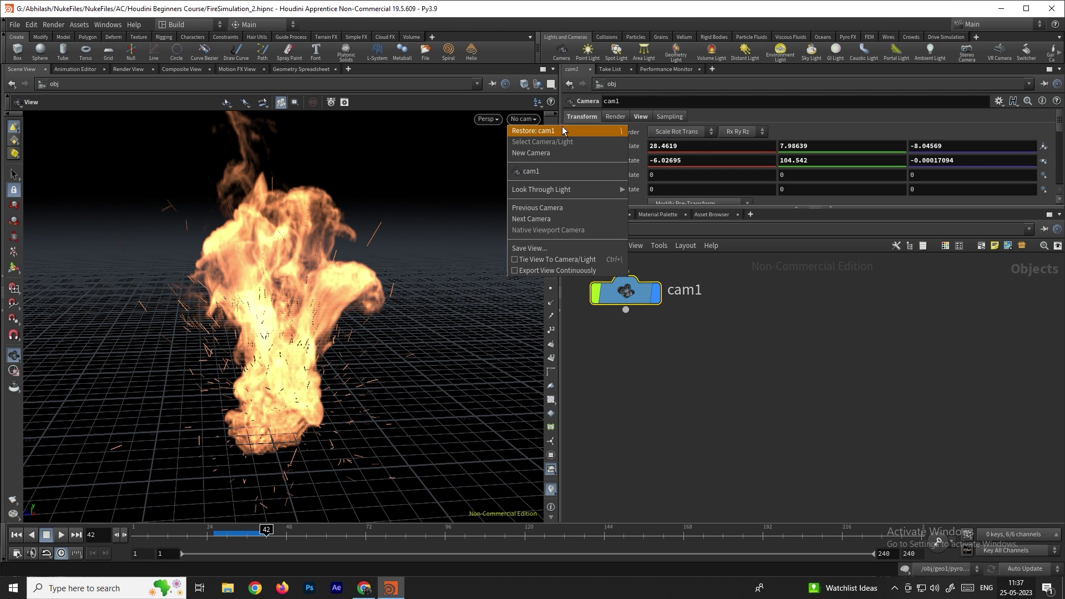
click(555, 132)
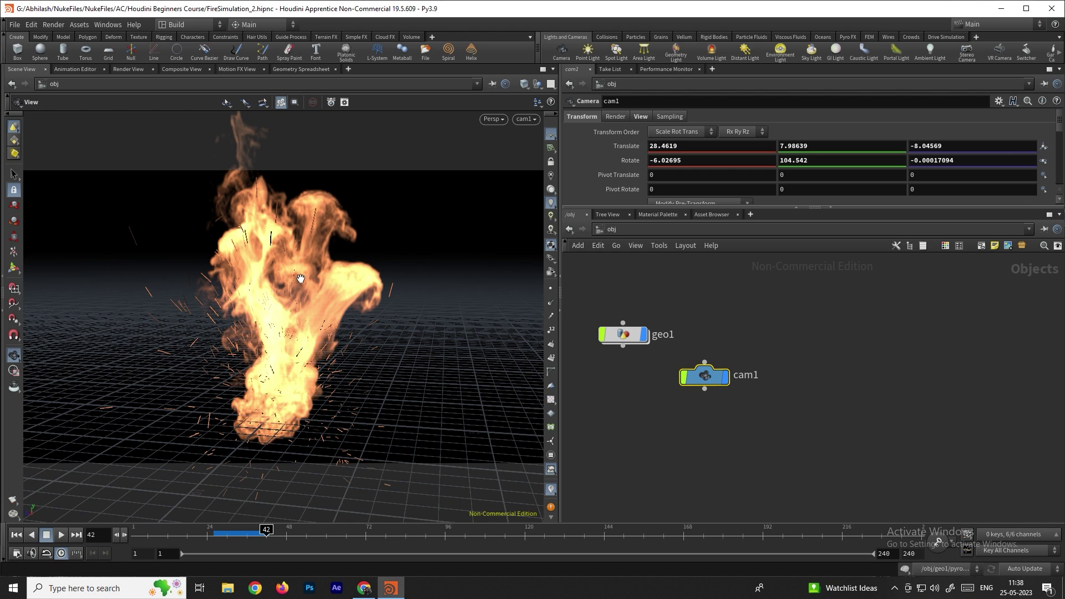
- Inside geo1, insert a Pyro Bake Volume node between pyrosolver1 and merge1 and display it
double_click(627, 335)
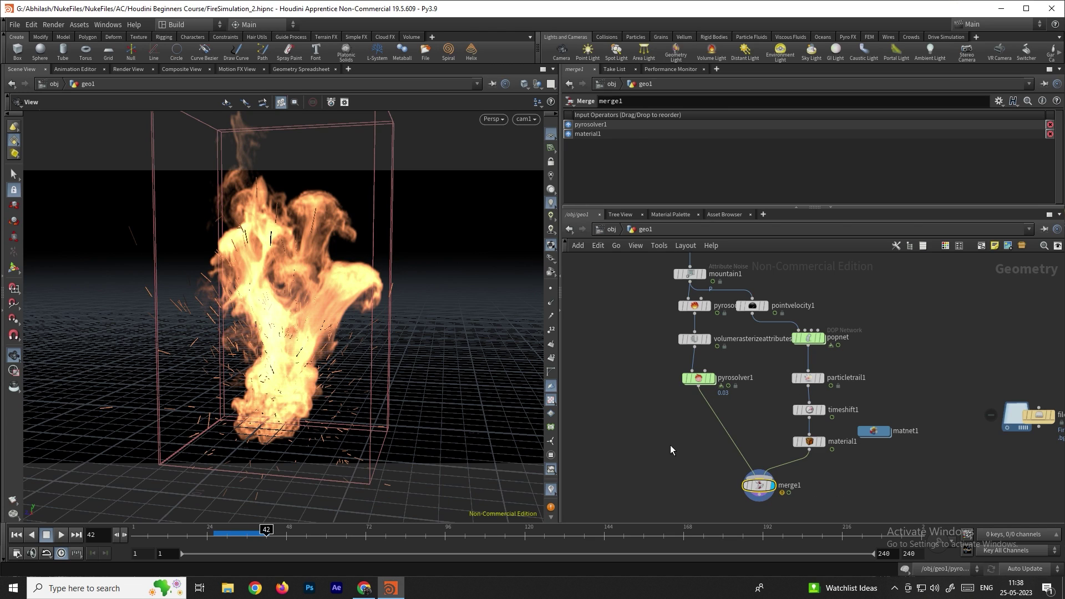
key(Tab)
text(pyroba)
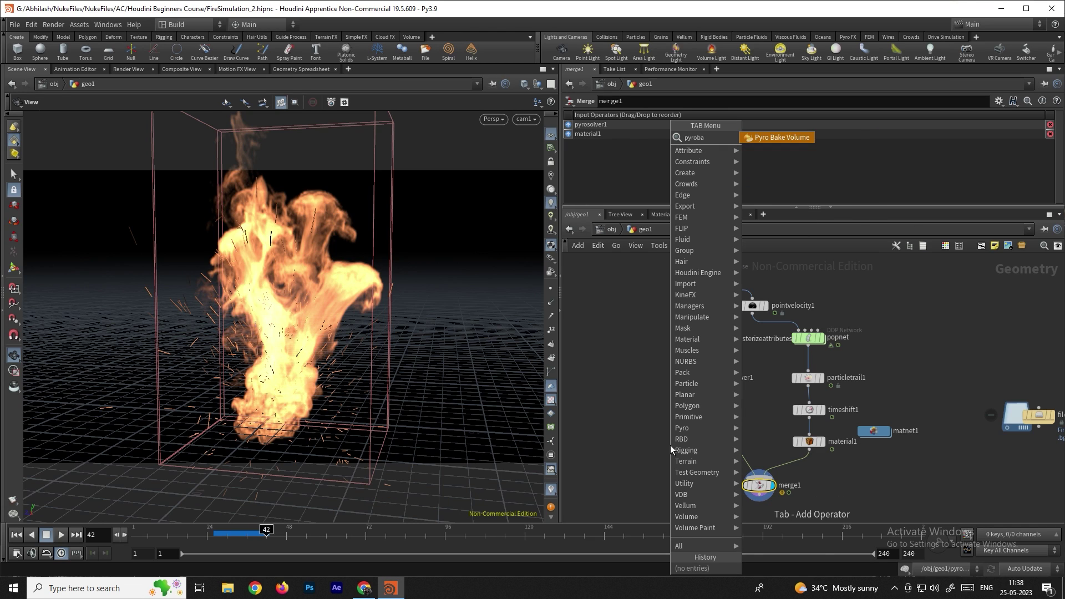
key(Return)
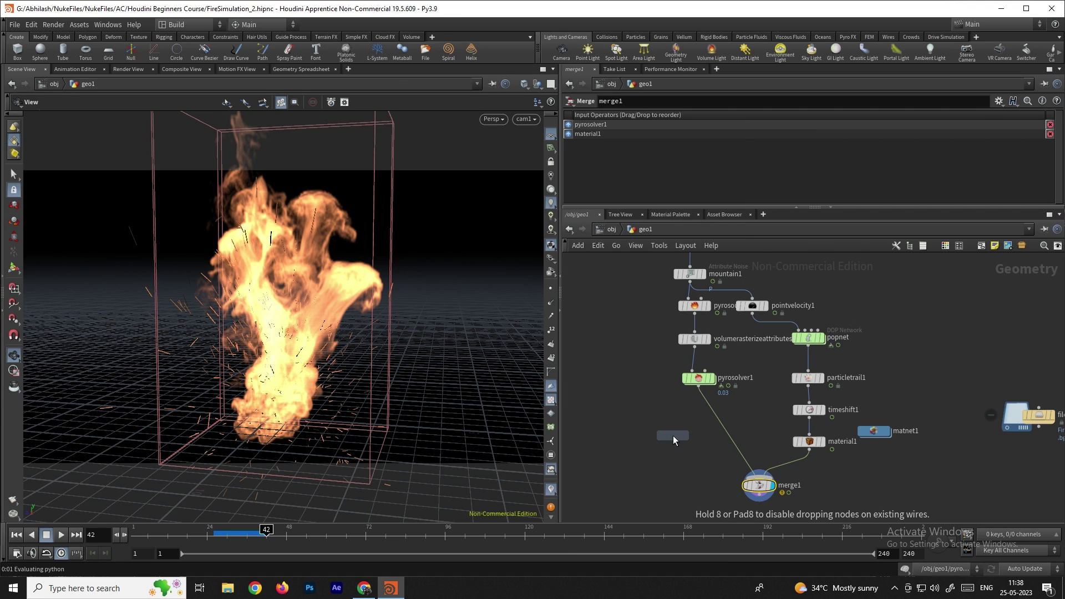
click(671, 435)
drag(676, 438, 719, 434)
key(r)
scroll(718, 433, up, 1)
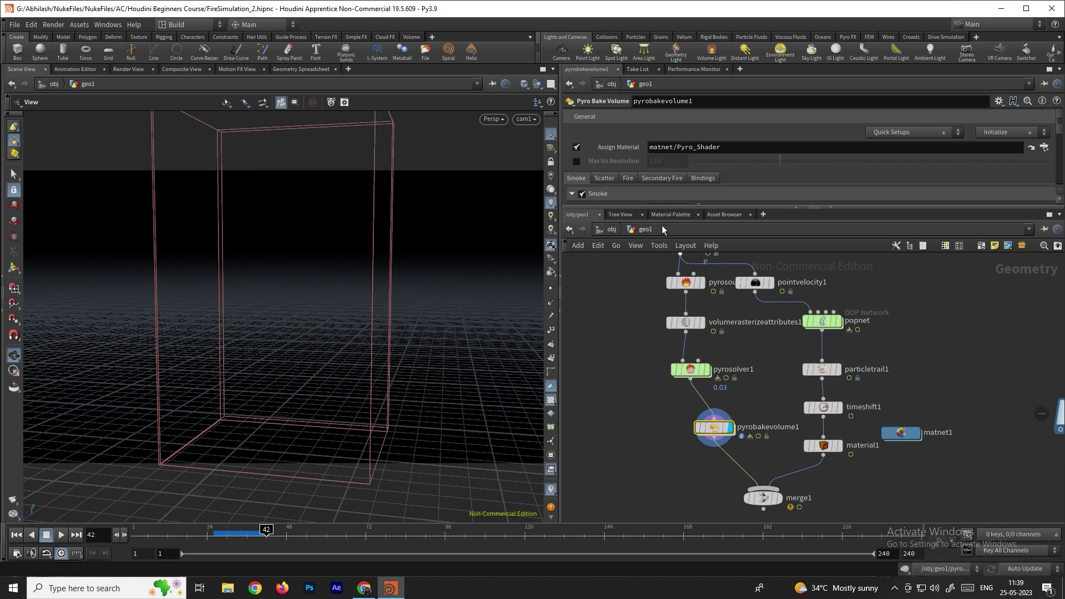
- In pyrobakevolume1, turn Smoke off and enable Fire
scroll(621, 153, down, 1)
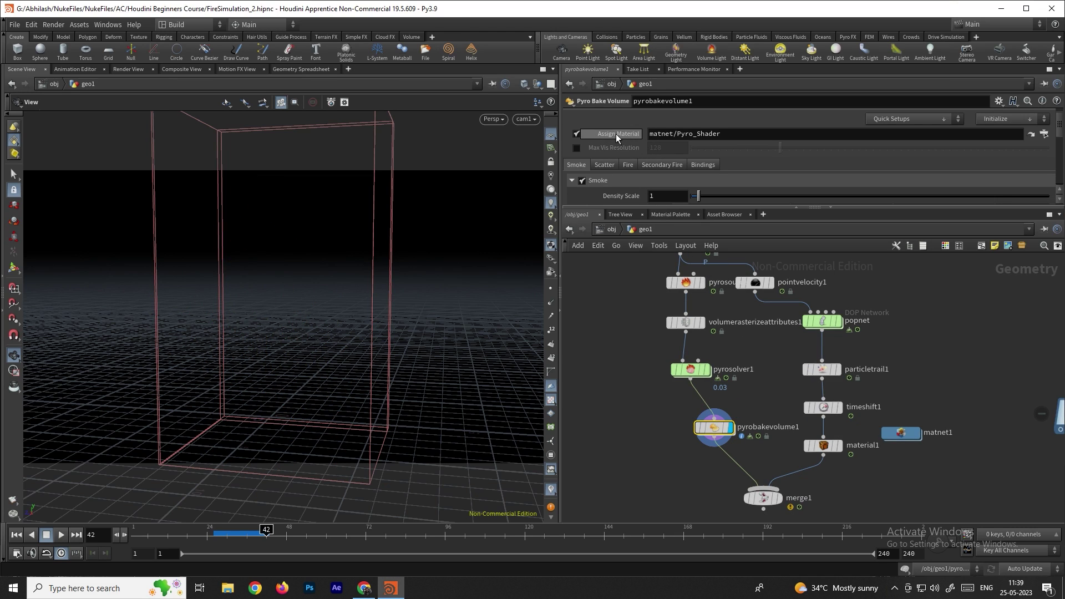
scroll(610, 145, down, 3)
scroll(587, 155, up, 1)
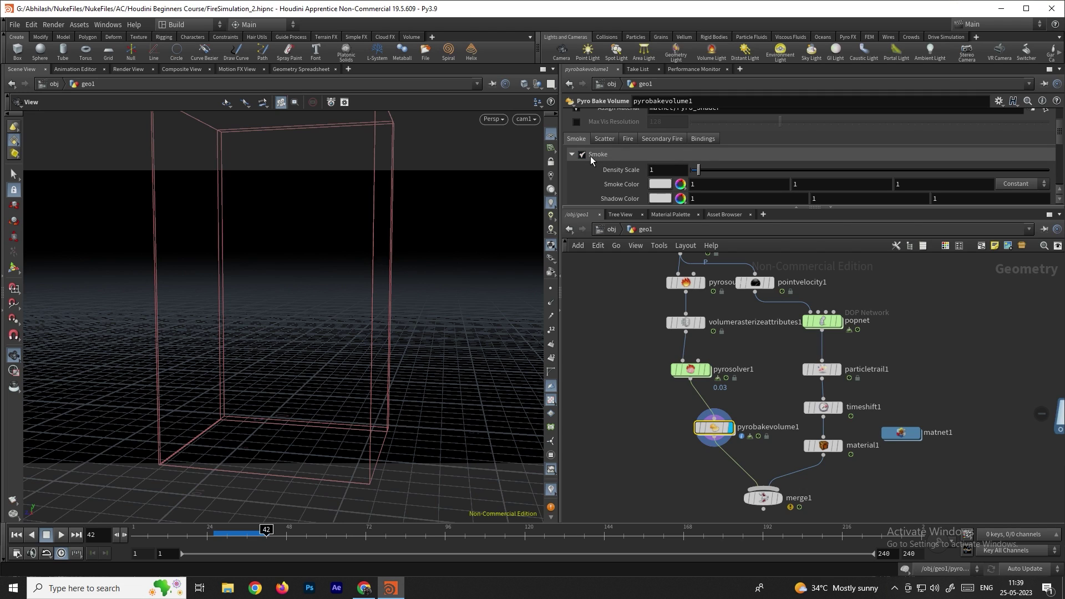
click(582, 155)
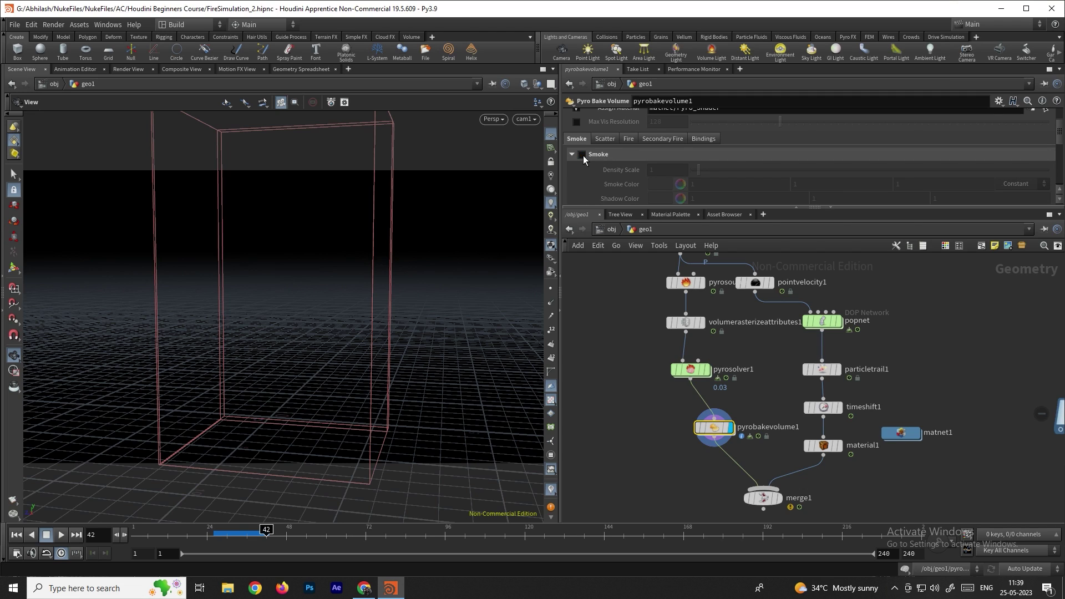
click(629, 138)
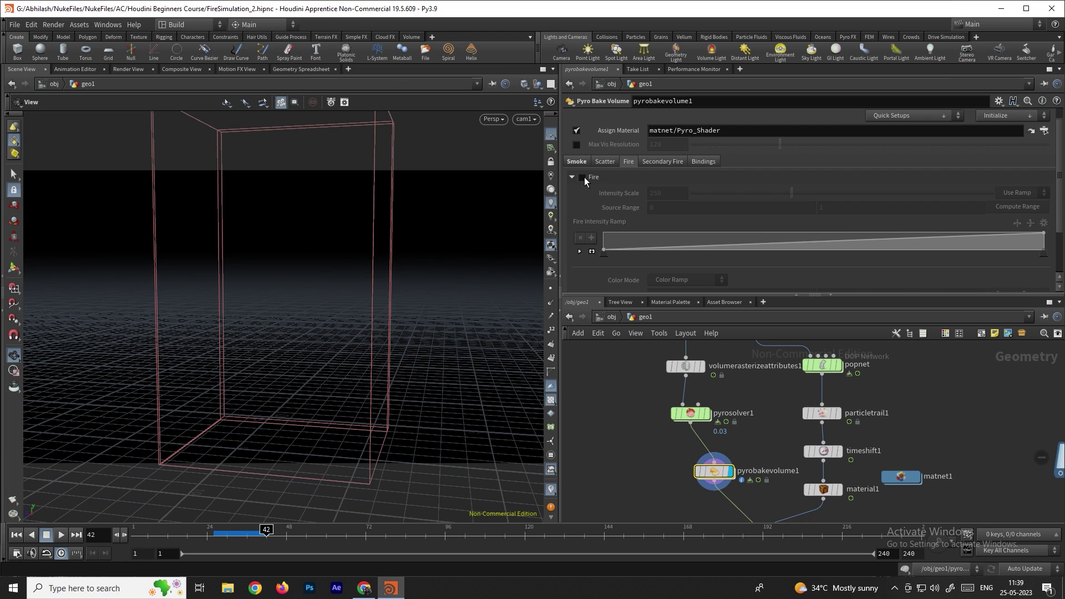
click(583, 178)
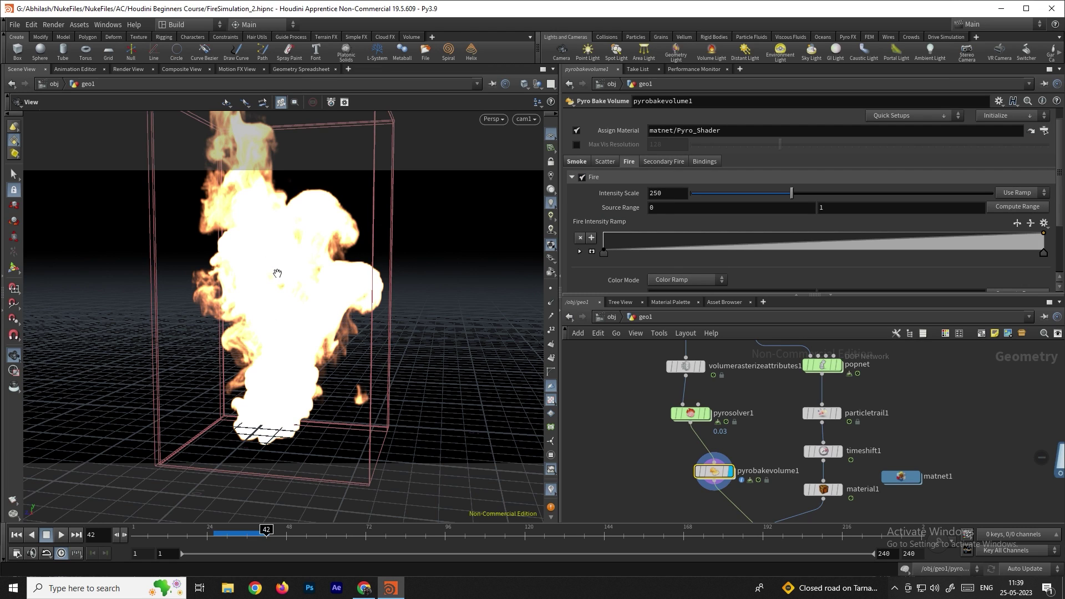
- Reverse the Fire Color Ramp so it runs from orange to dark
scroll(643, 228, down, 3)
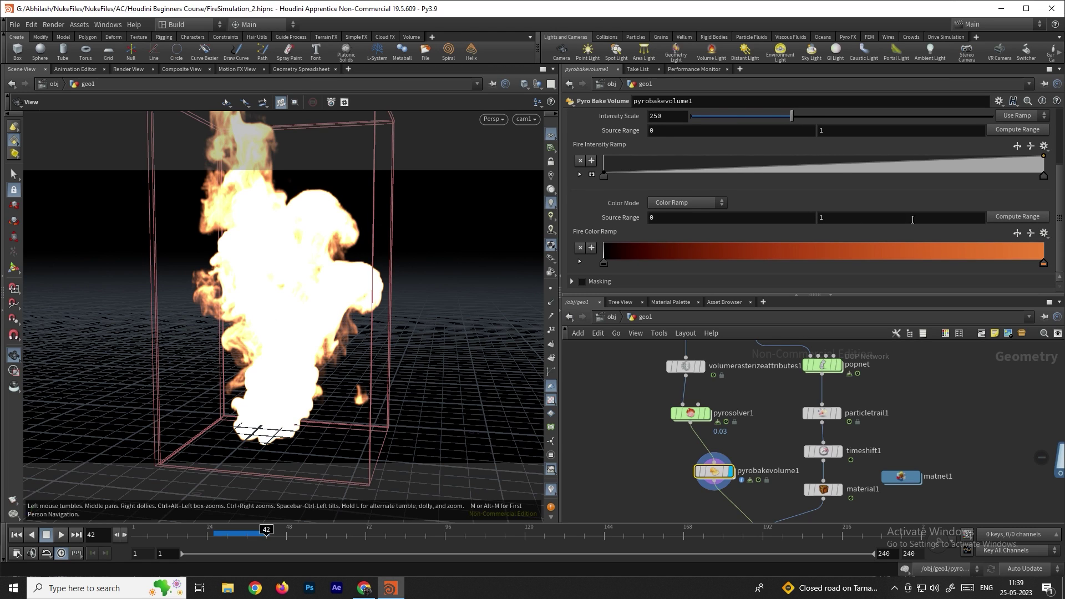
click(1016, 235)
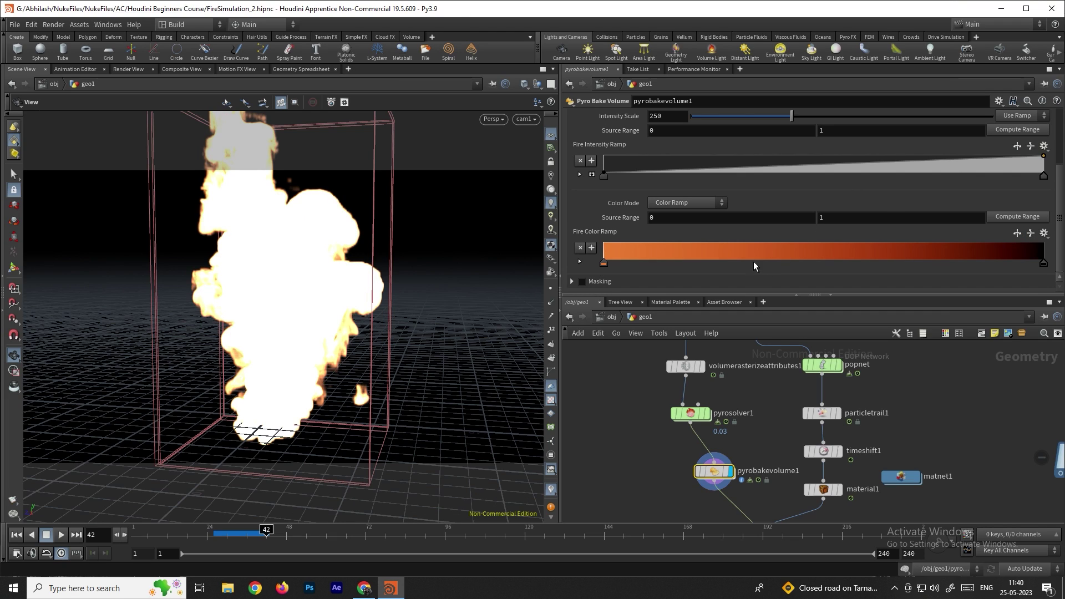
scroll(744, 234, up, 2)
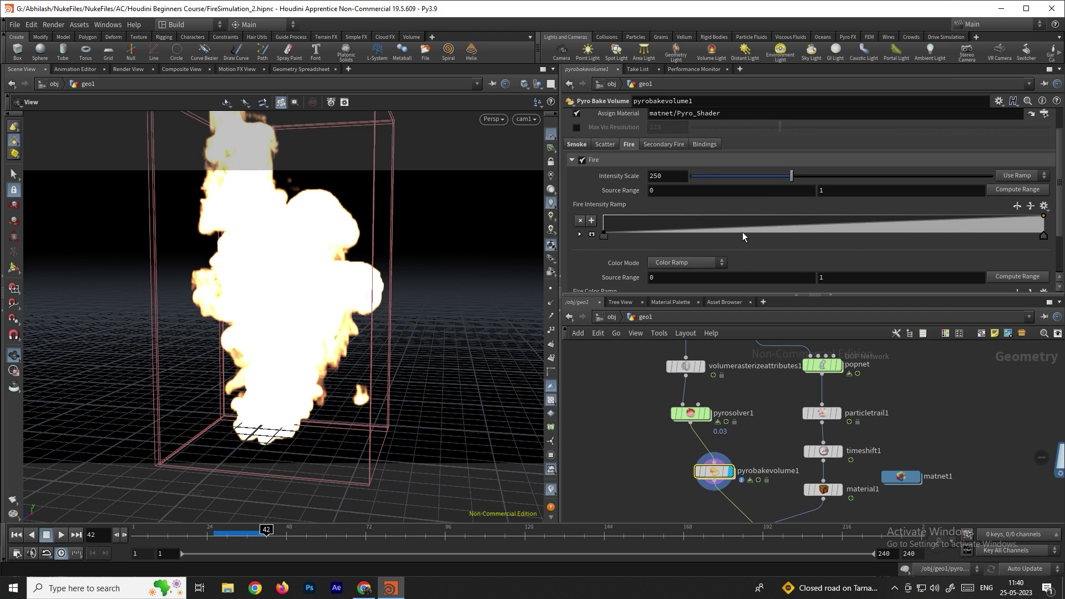
click(703, 144)
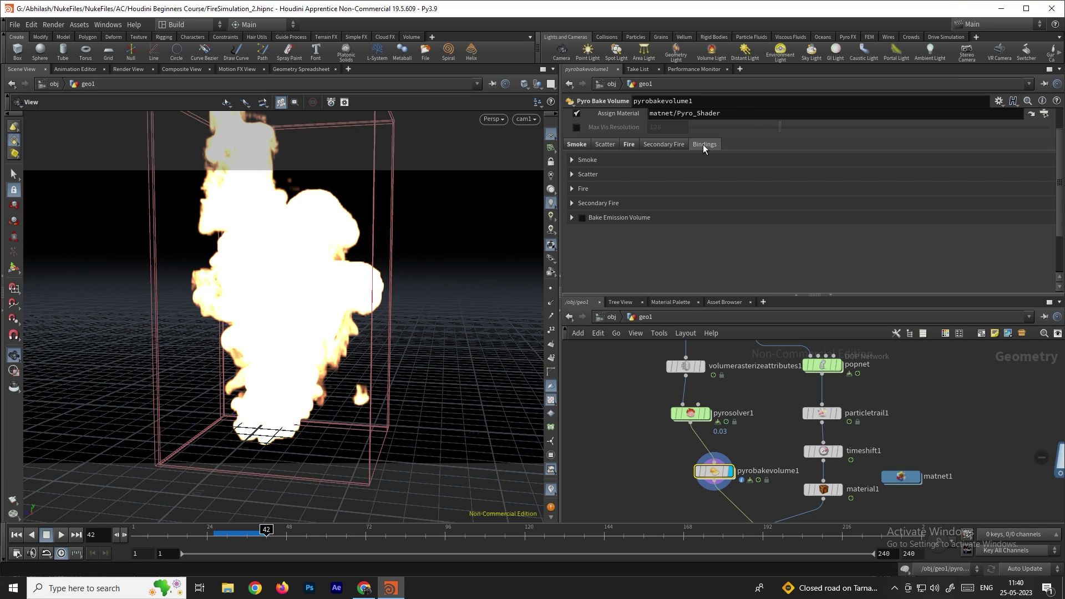
- Bind both the fire Intensity Volume and the Color Volume to the flame field
click(571, 189)
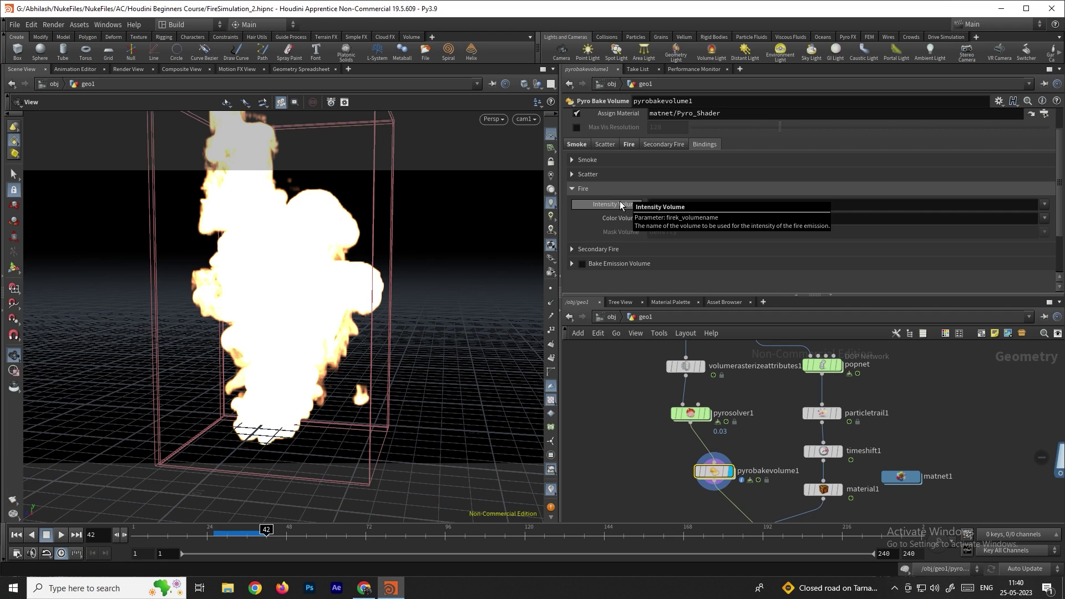
click(1046, 206)
click(1018, 233)
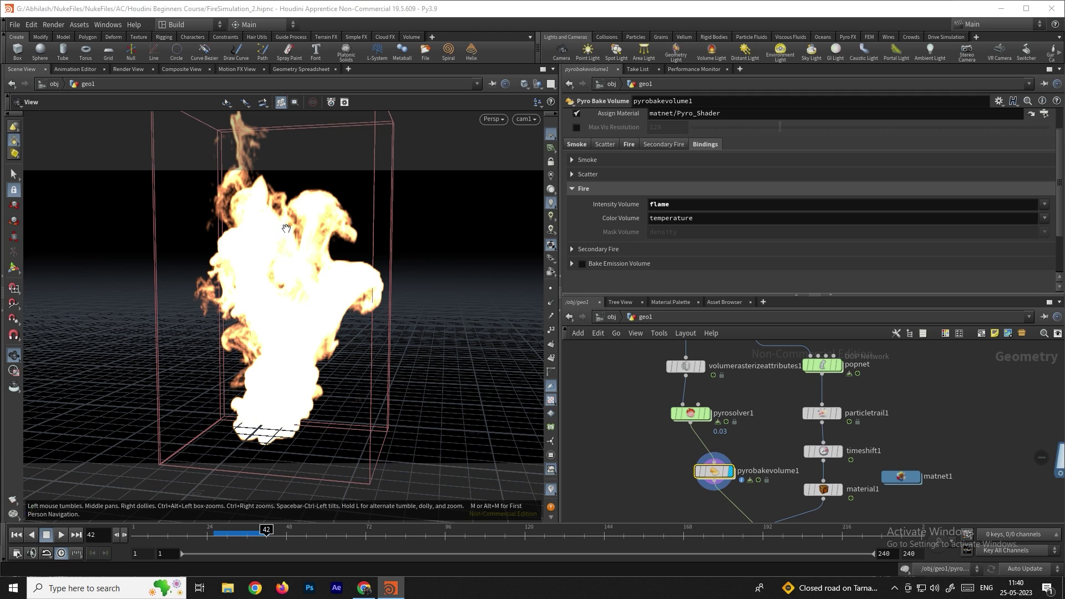
click(1045, 219)
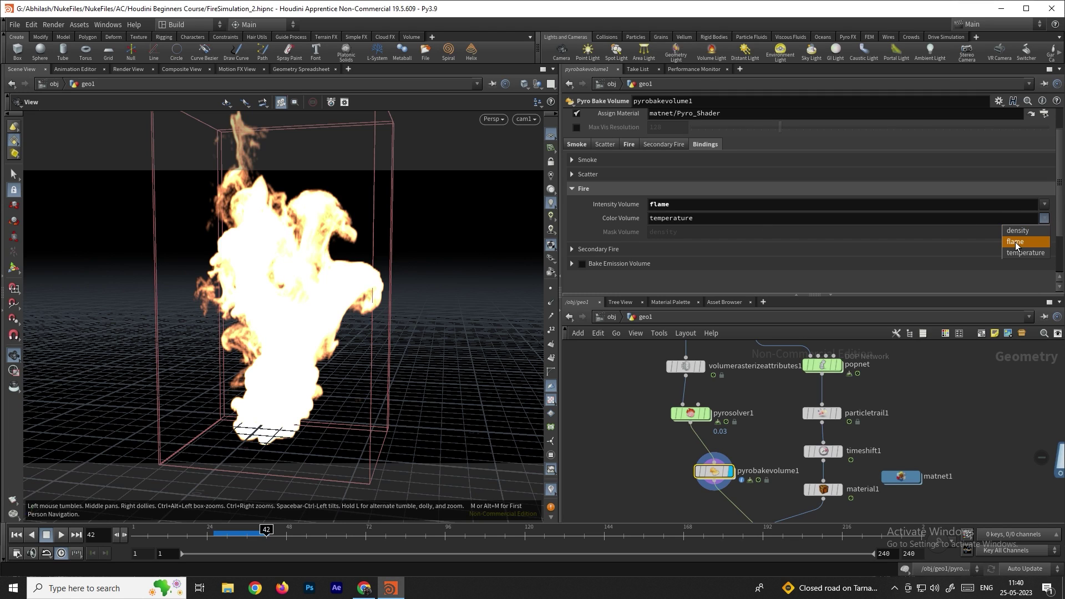
click(1019, 247)
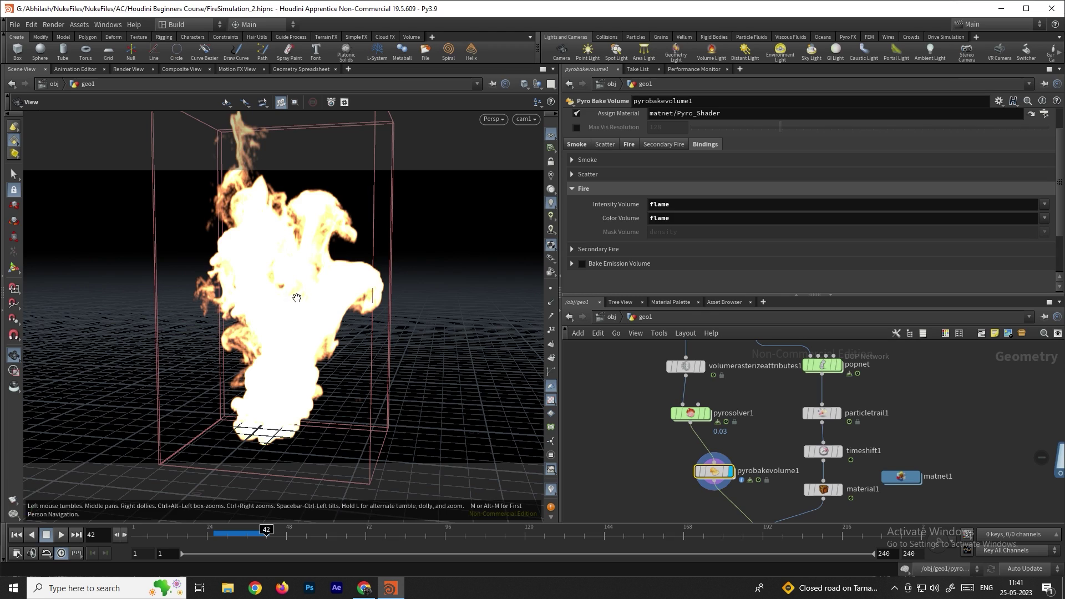
click(629, 144)
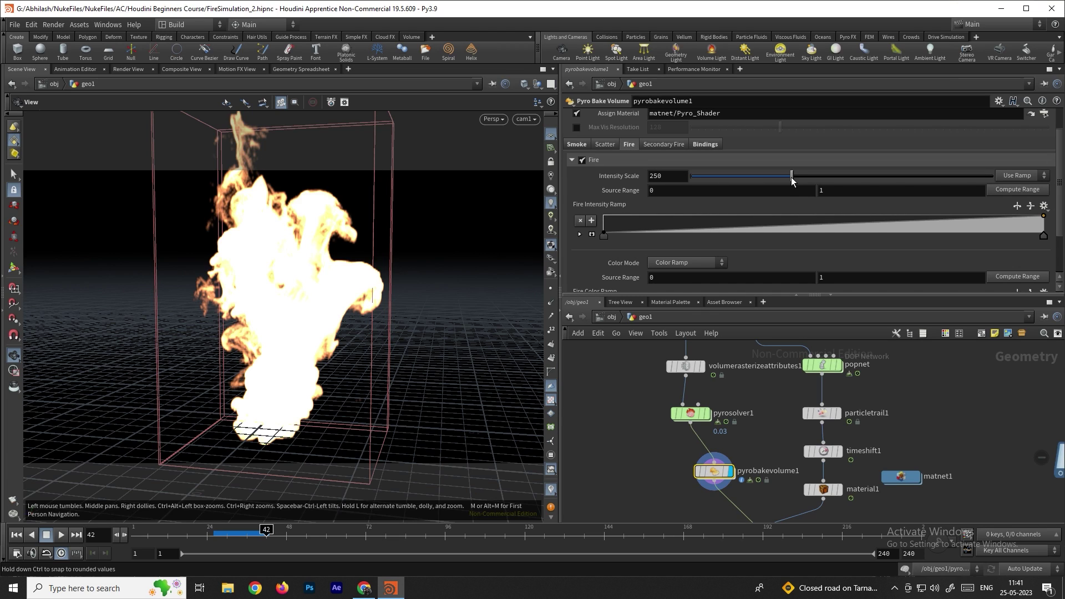
- Lower fire Intensity Scale to about 23, nudge the ramp's dark end, and display merge1
drag(774, 181, 738, 178)
scroll(852, 234, down, 2)
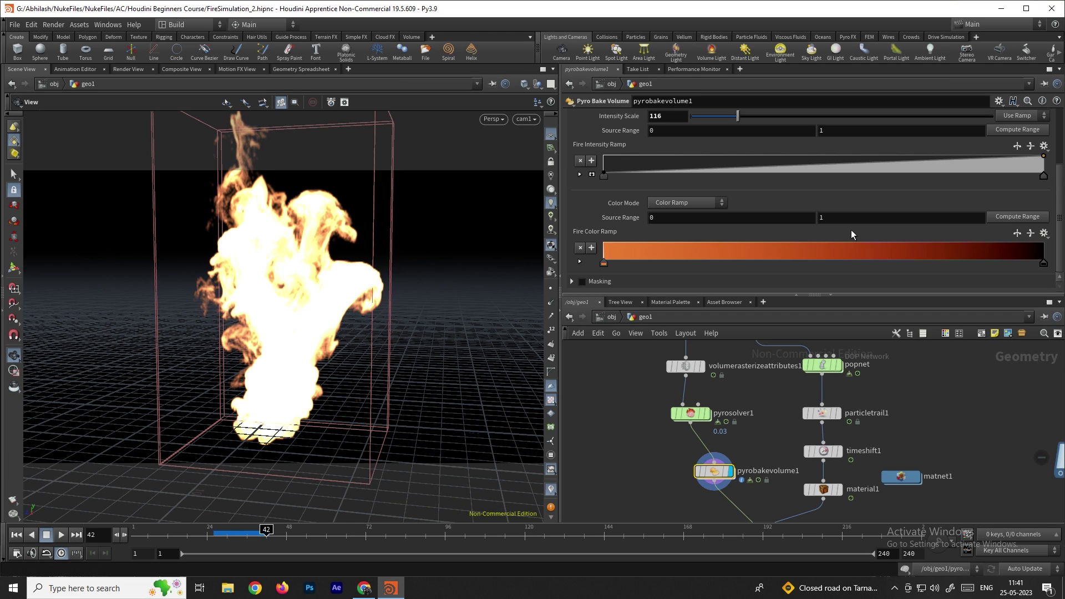
drag(1045, 268, 1044, 267)
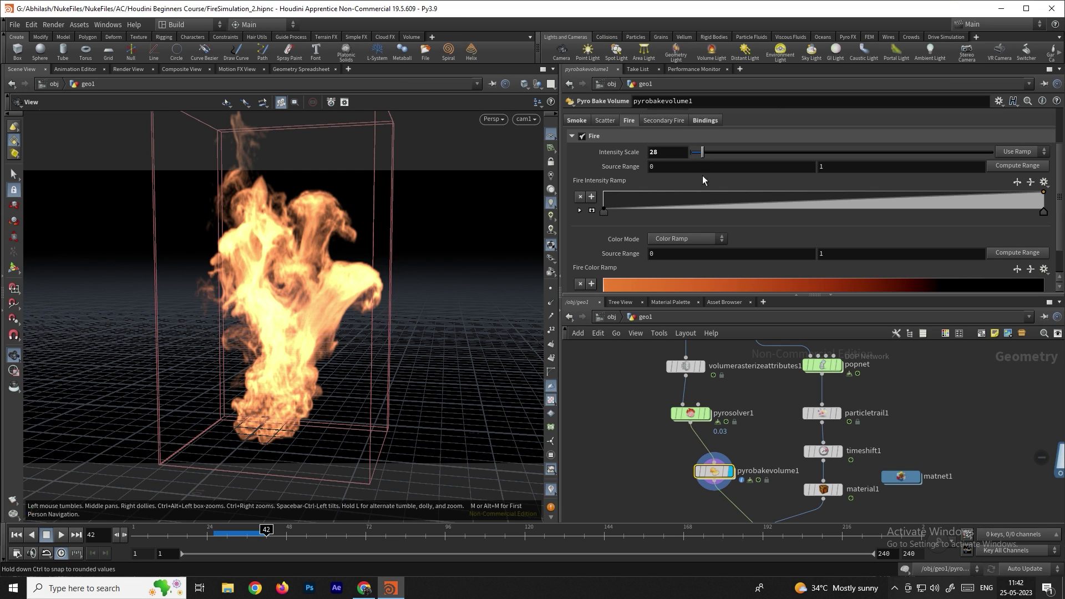
middle_drag(787, 421, 758, 355)
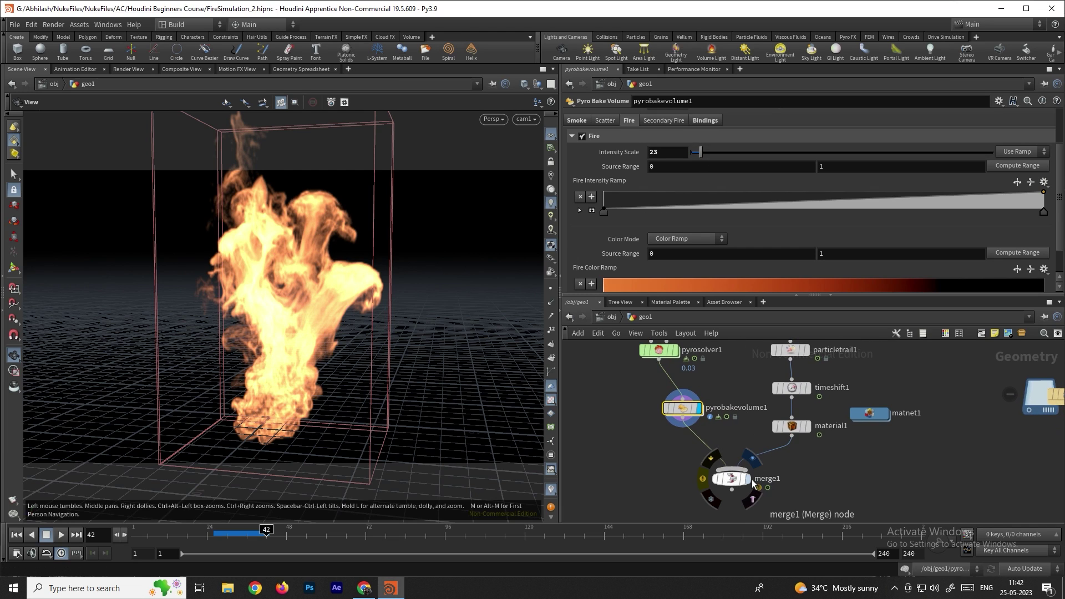
click(757, 464)
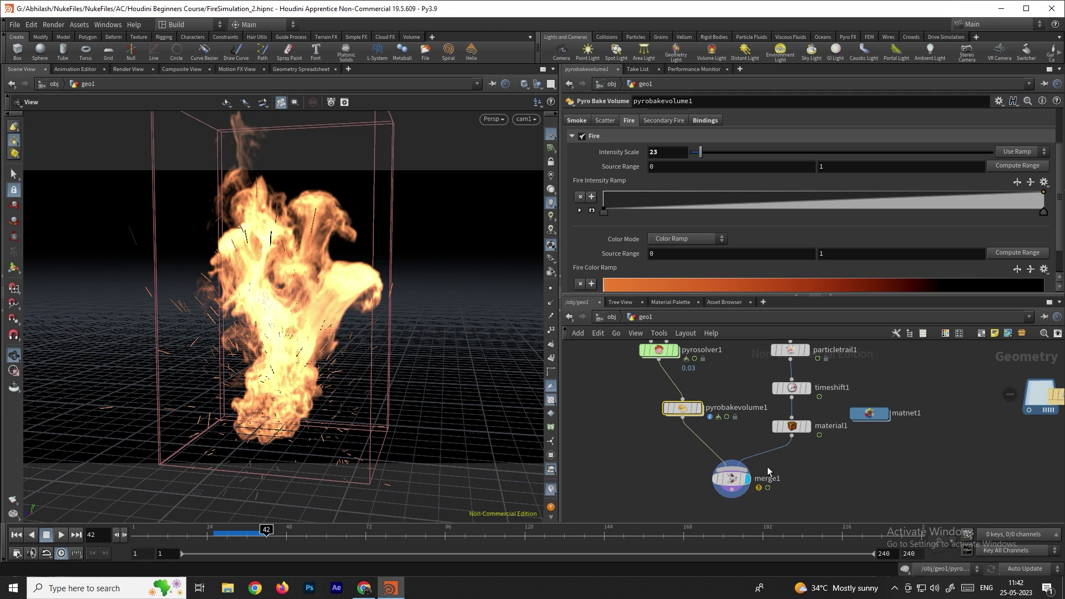
- Render the fire and sparks through /obj/cam1 in the Render View
click(127, 68)
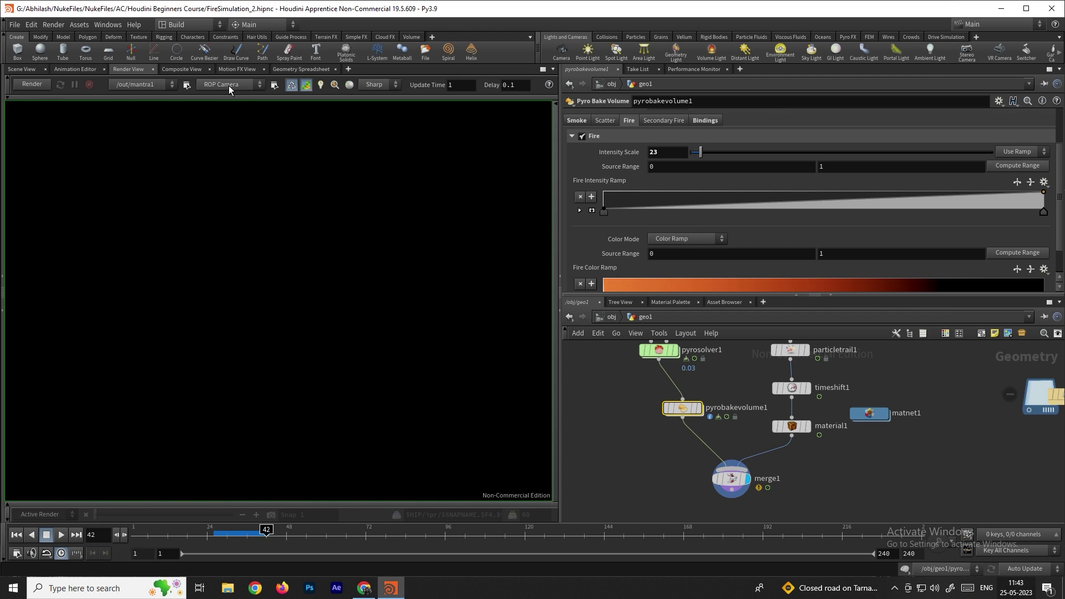
click(232, 86)
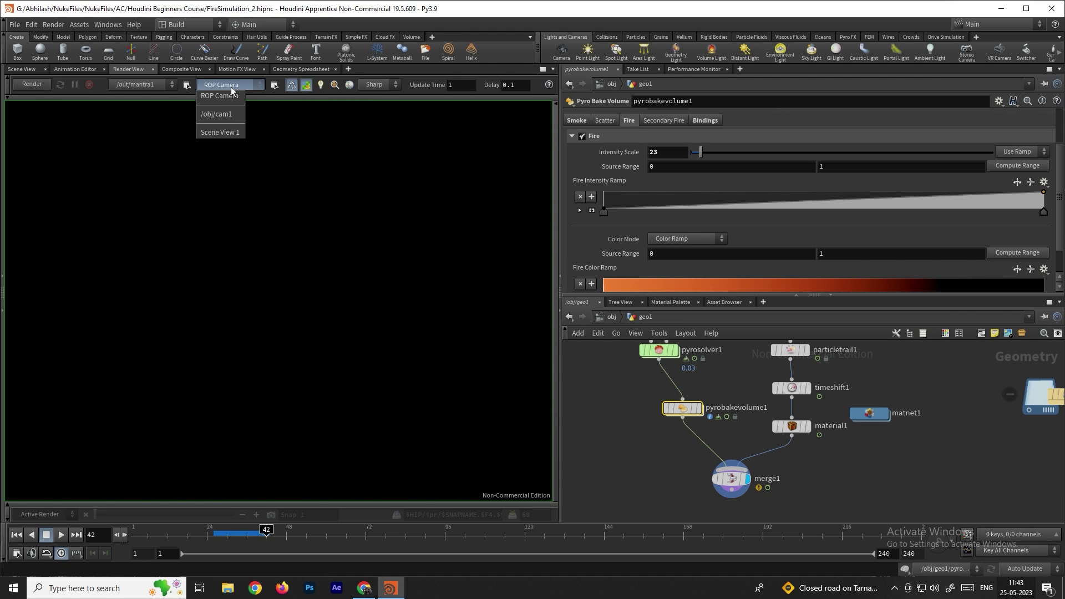
click(227, 115)
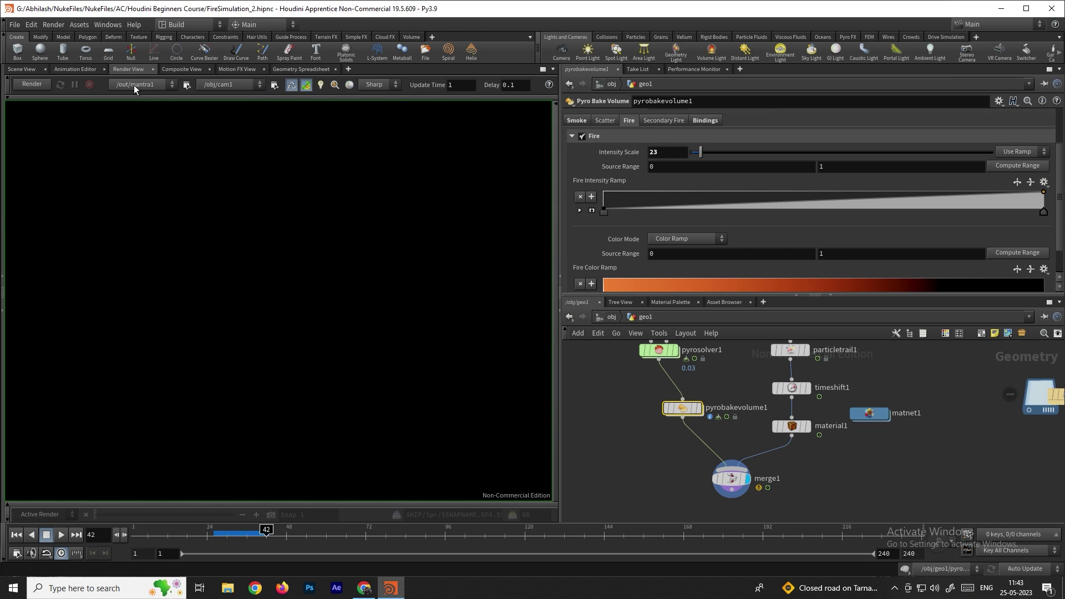
click(33, 86)
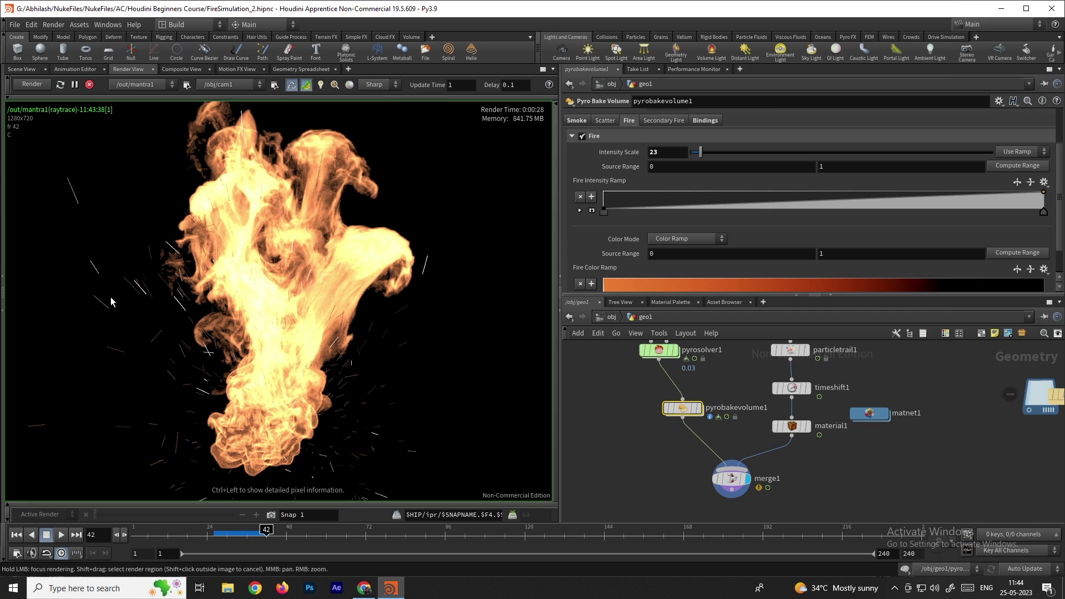
- Set principledshader1's base colour in matnet1 to pure white (1, 1, 1), then leave matnet1
double_click(877, 415)
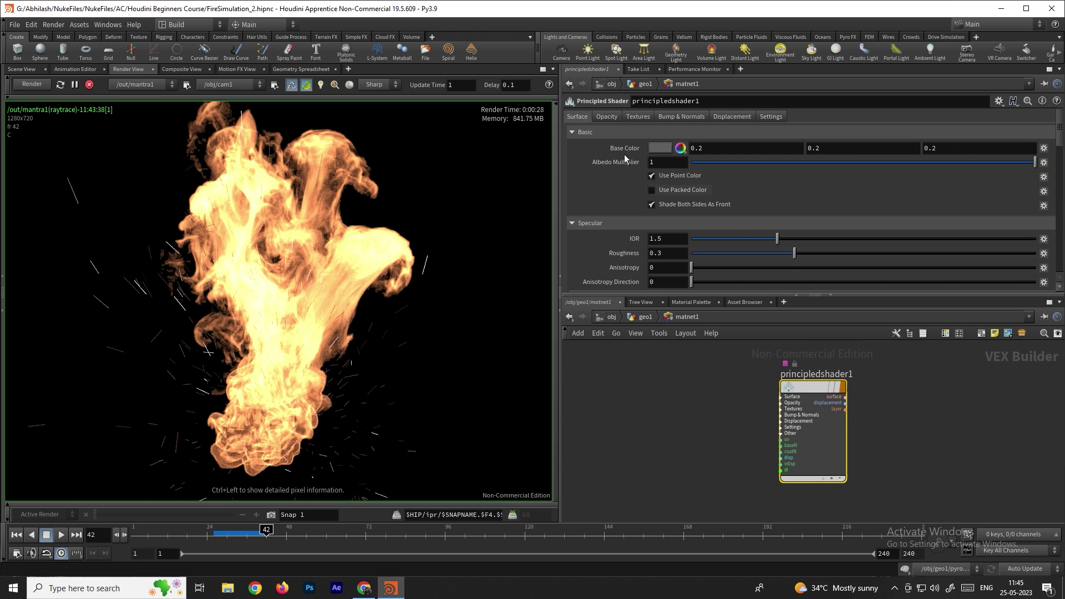
click(660, 150)
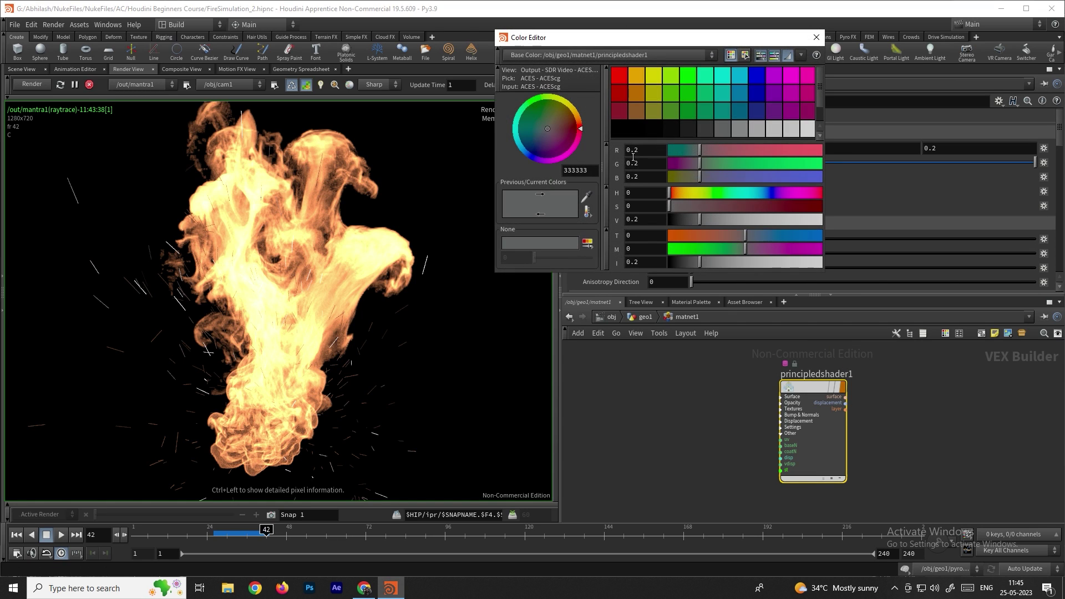
click(812, 131)
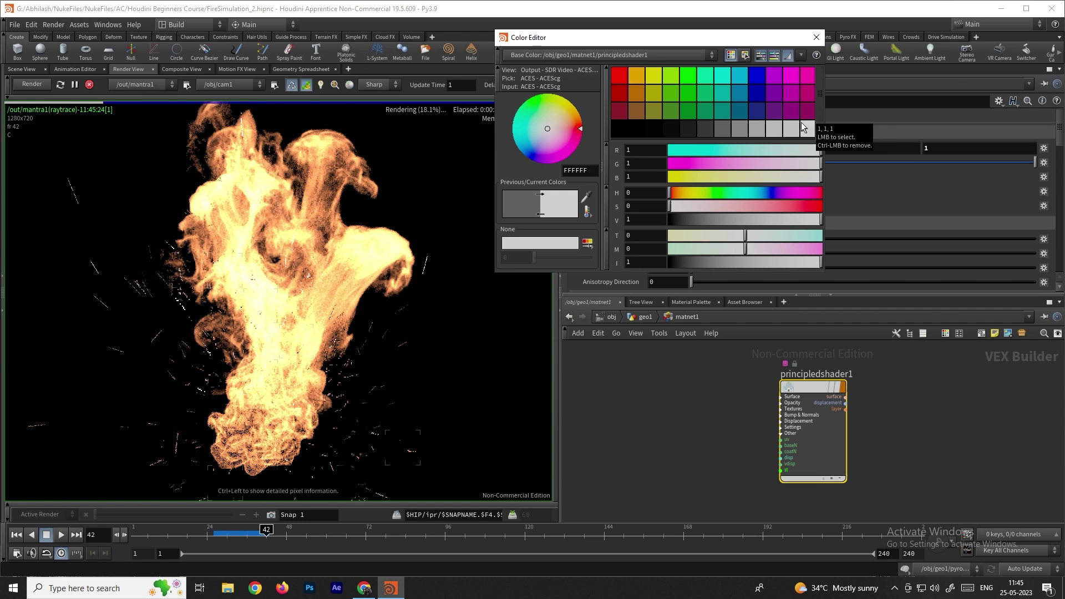
click(361, 355)
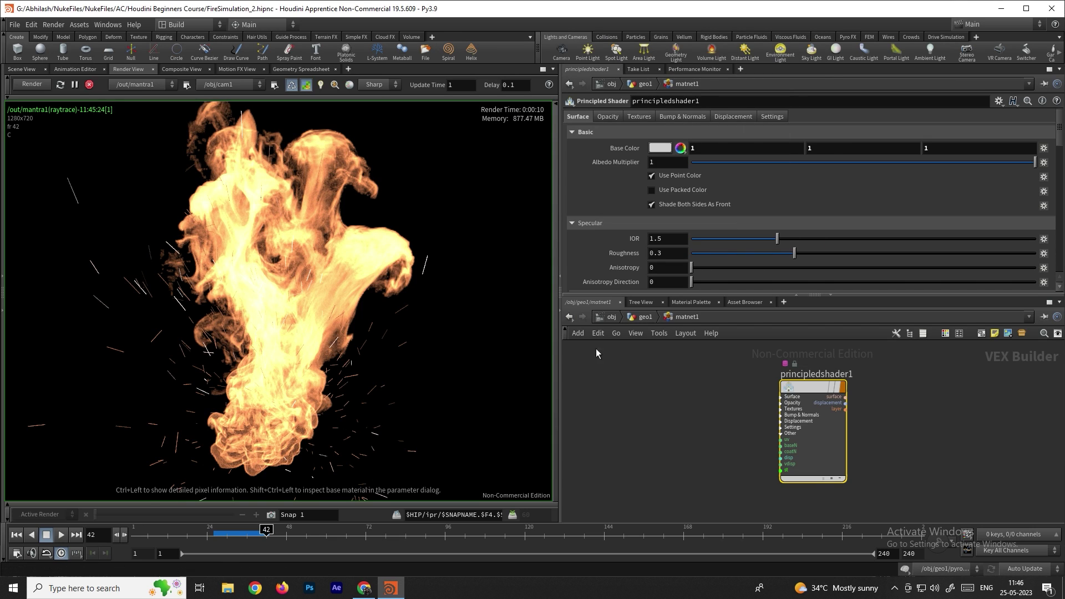
mouse_move(802, 387)
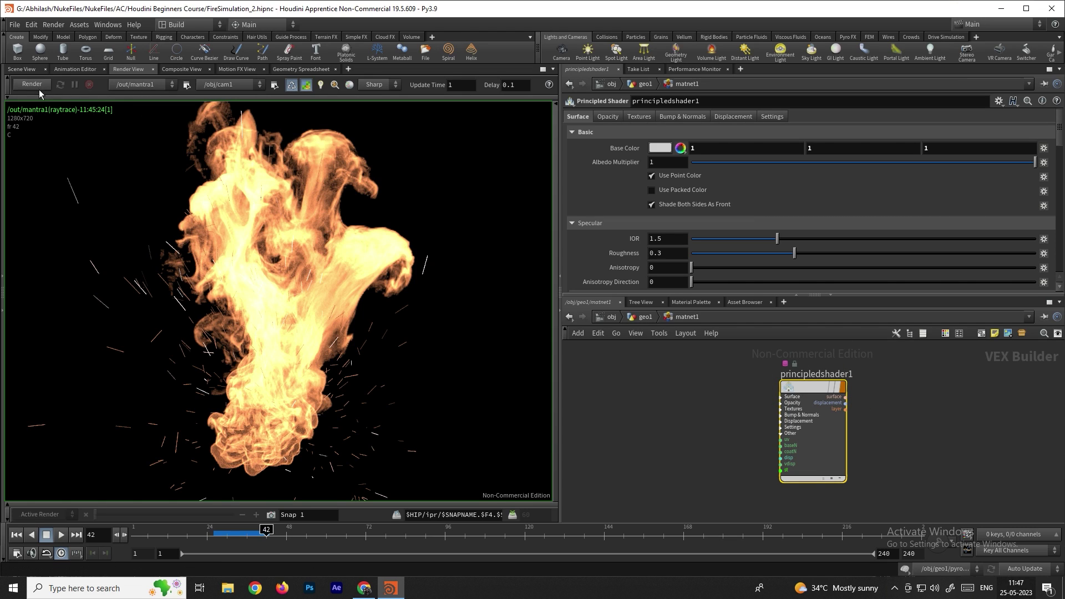
click(645, 318)
- In /out, set mantra1's Valid Frame Range to Render Frame Range (frames 1–240)
click(612, 317)
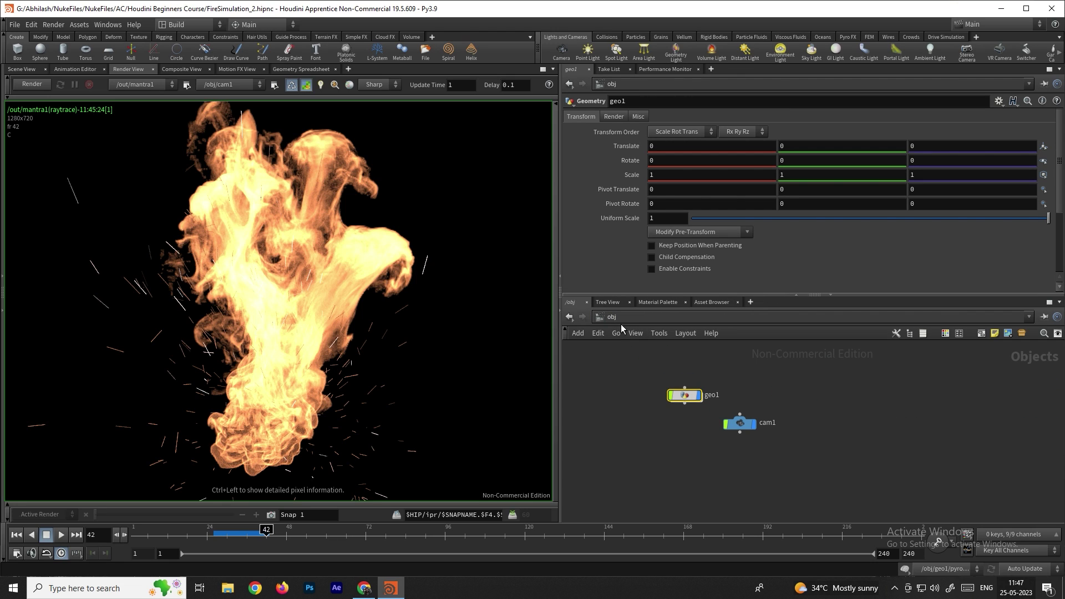
click(619, 320)
click(643, 378)
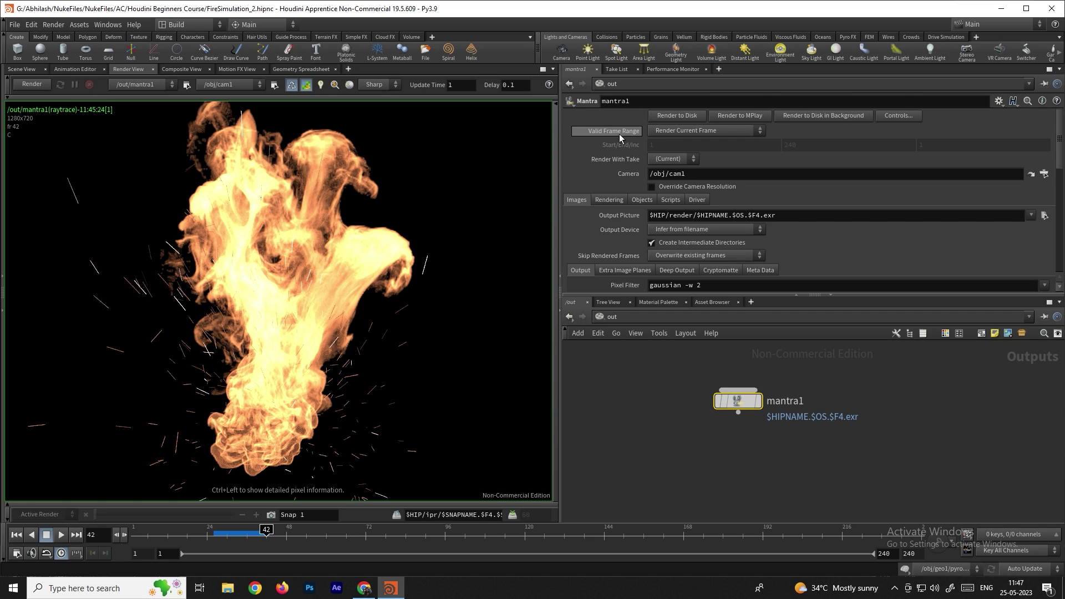
click(702, 130)
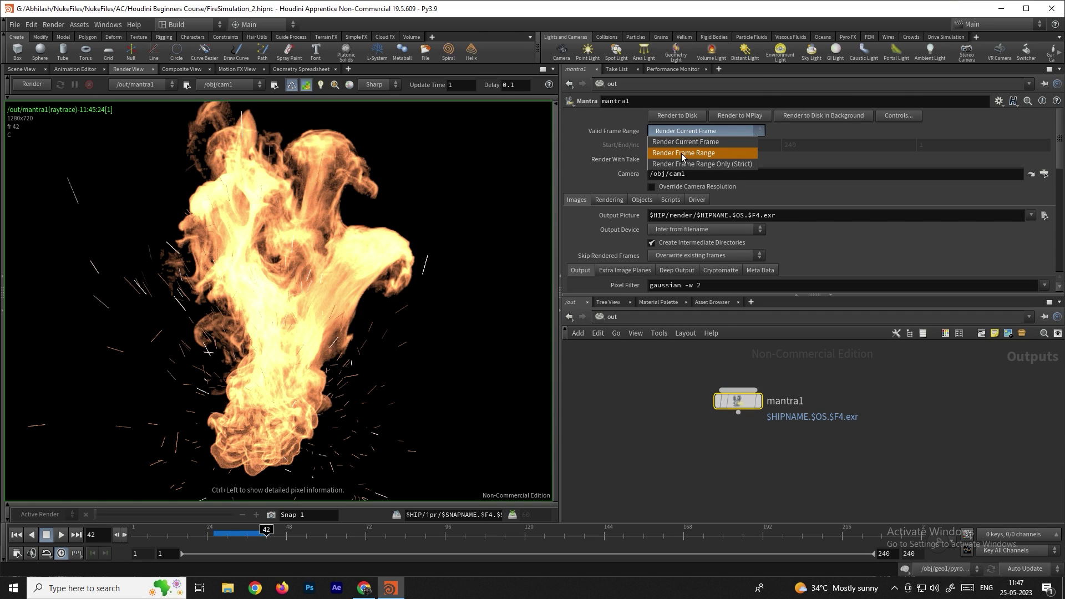
click(683, 154)
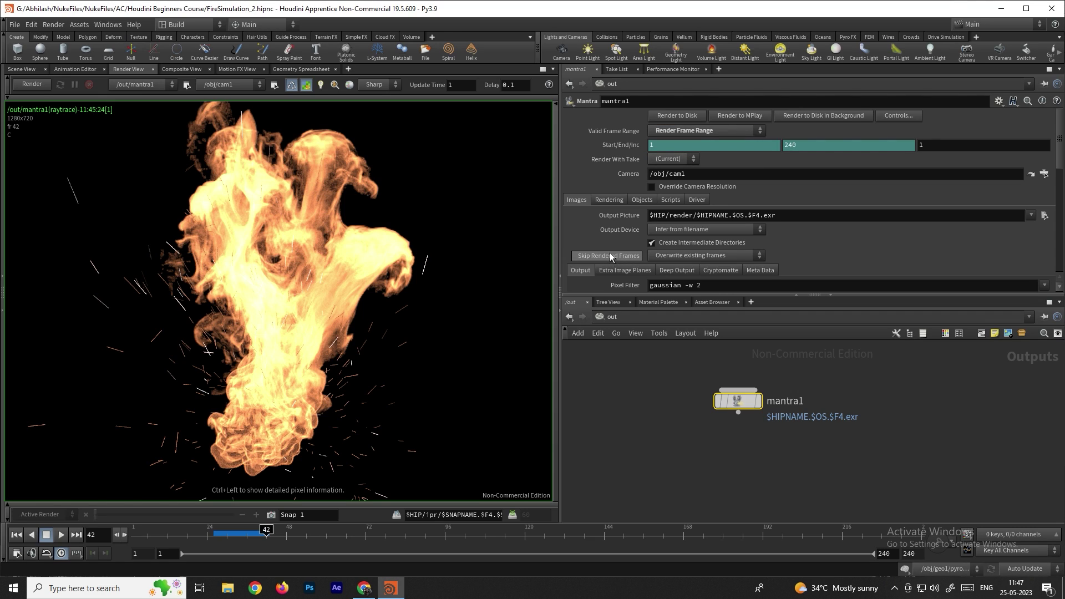
- Set mantra1's rendering engine to Physically Based Rendering
click(608, 200)
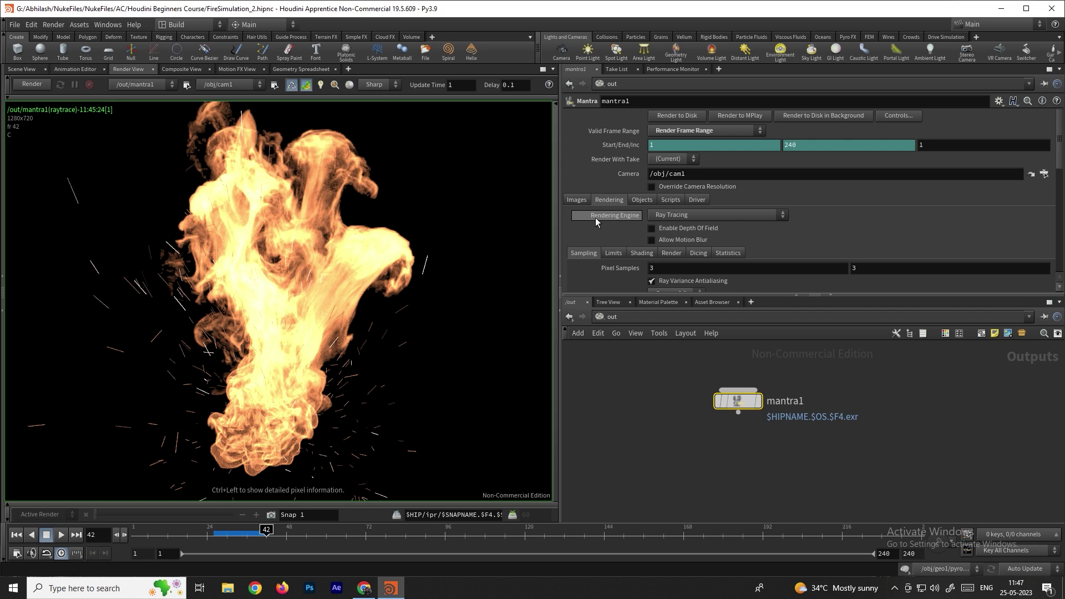
click(676, 219)
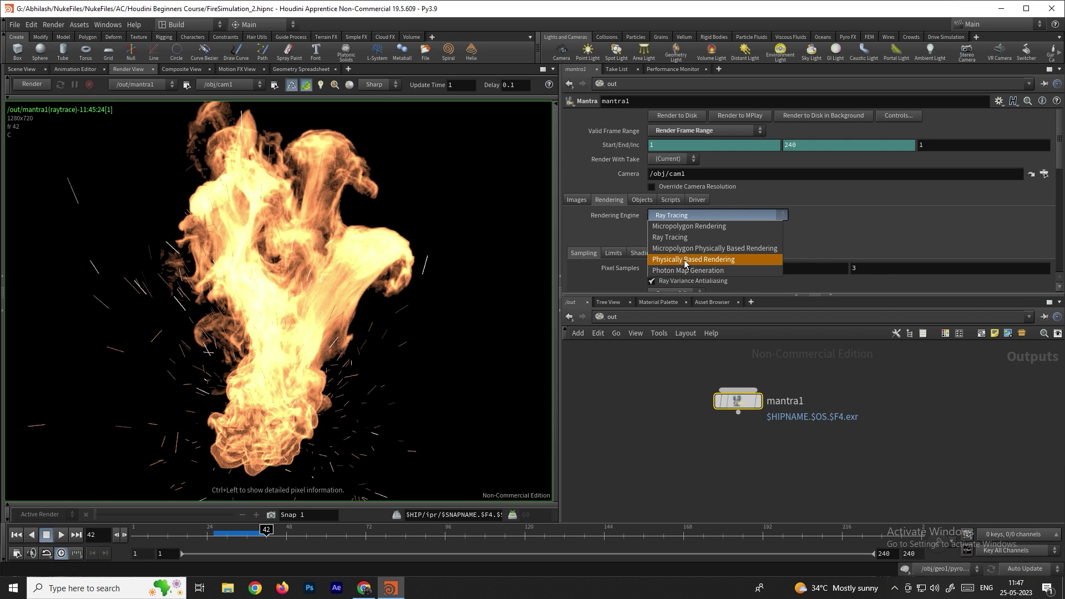
click(683, 259)
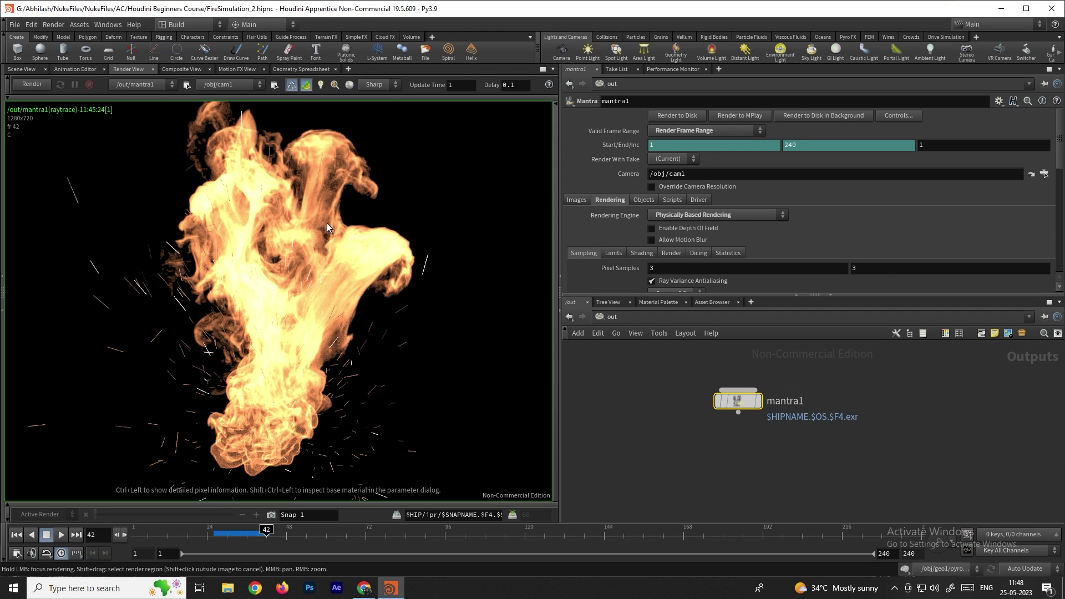
click(577, 199)
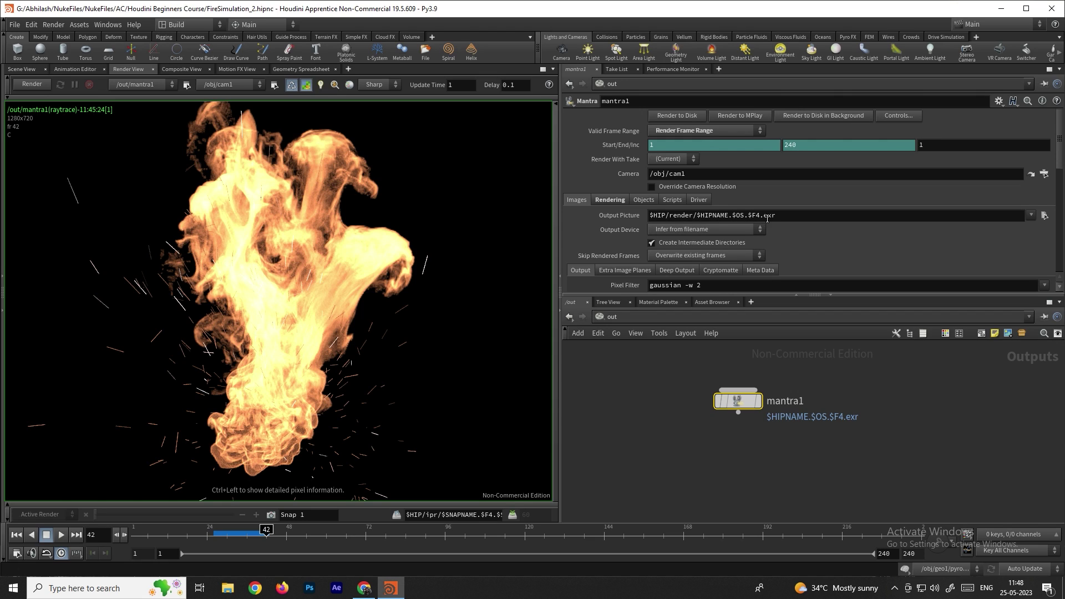
- Create a Firerender folder and set mantra1's output picture to Fire_$F.exr inside it
click(1045, 215)
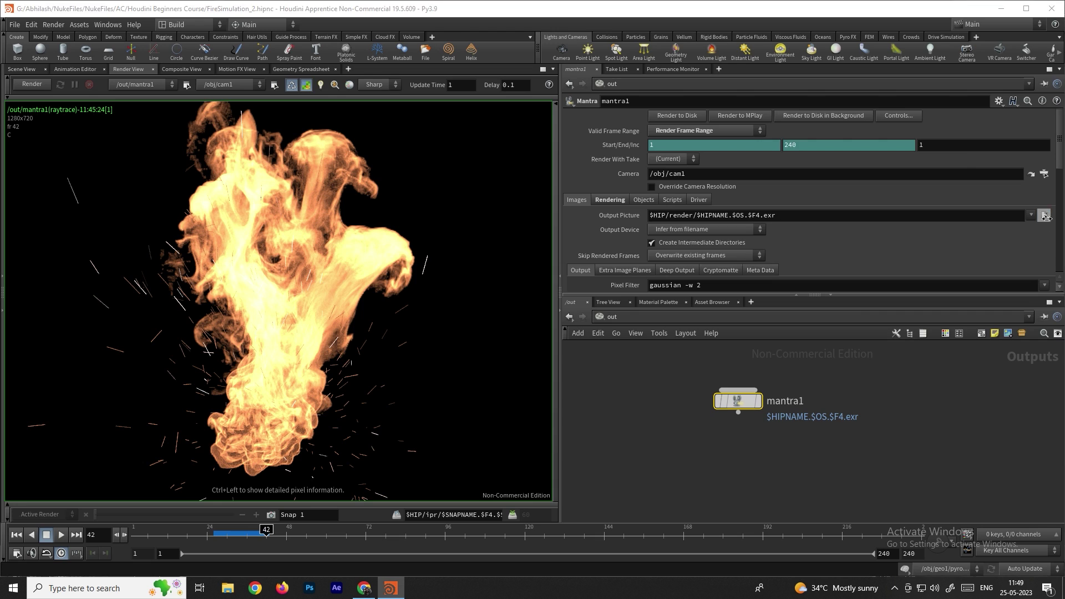
double_click(782, 128)
click(1023, 102)
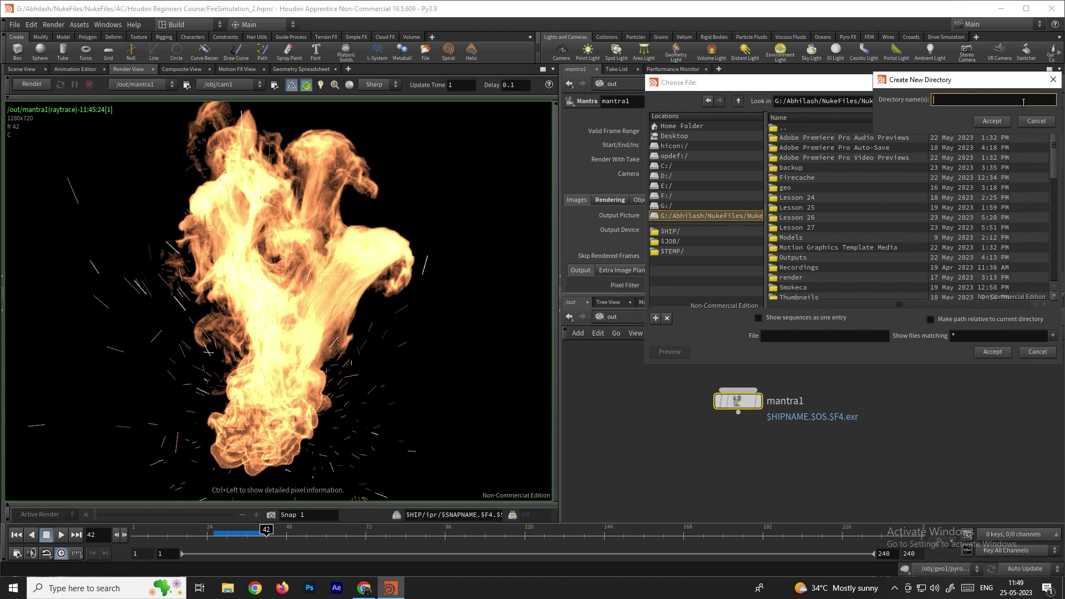
text(Firerender)
click(992, 120)
click(819, 336)
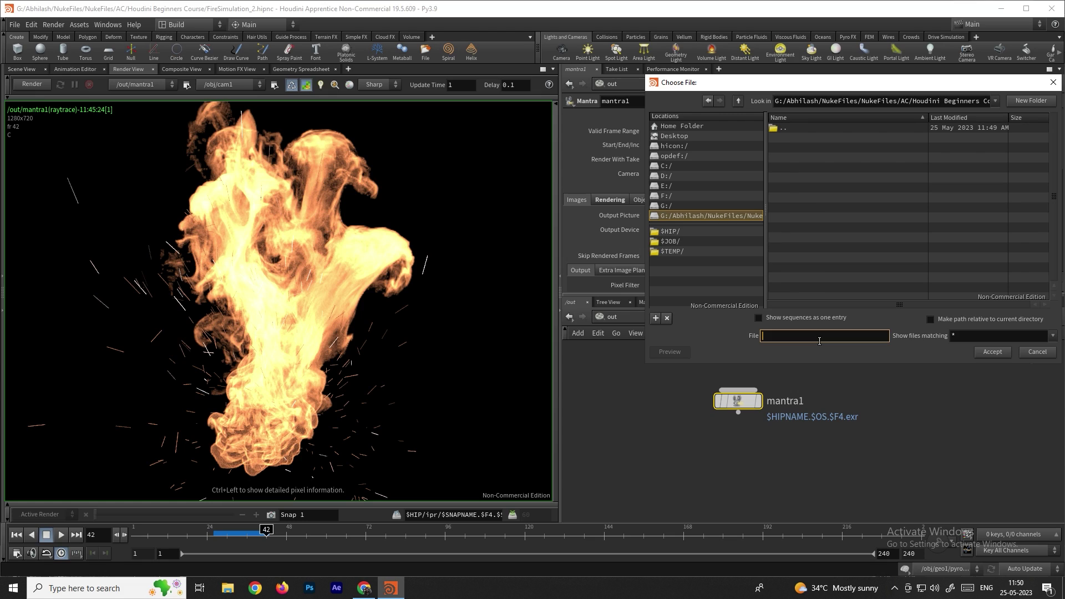
text(Fire_$F.exr)
click(993, 351)
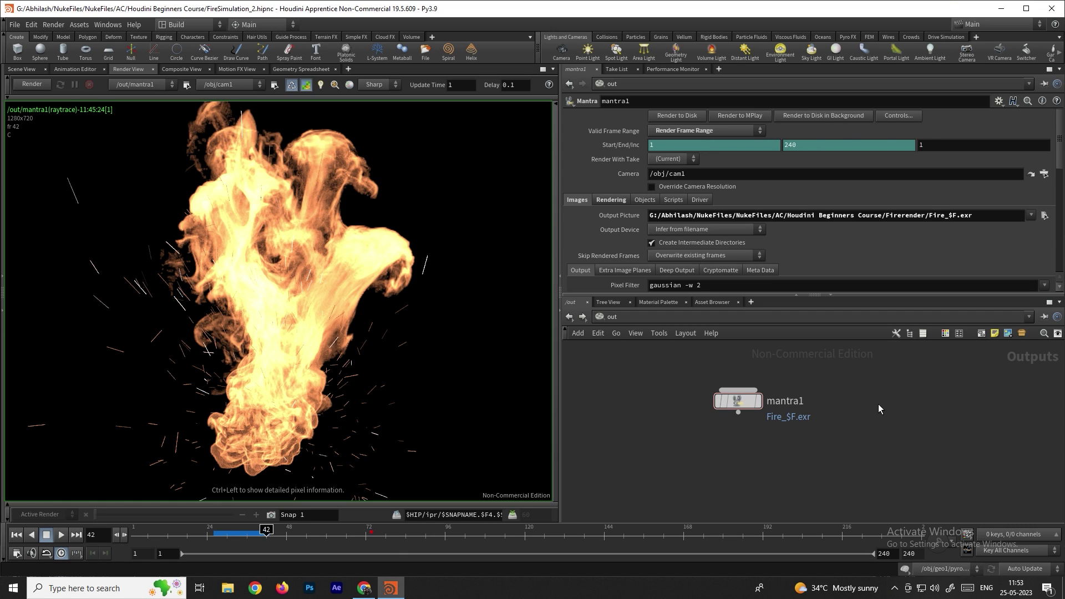
click(613, 318)
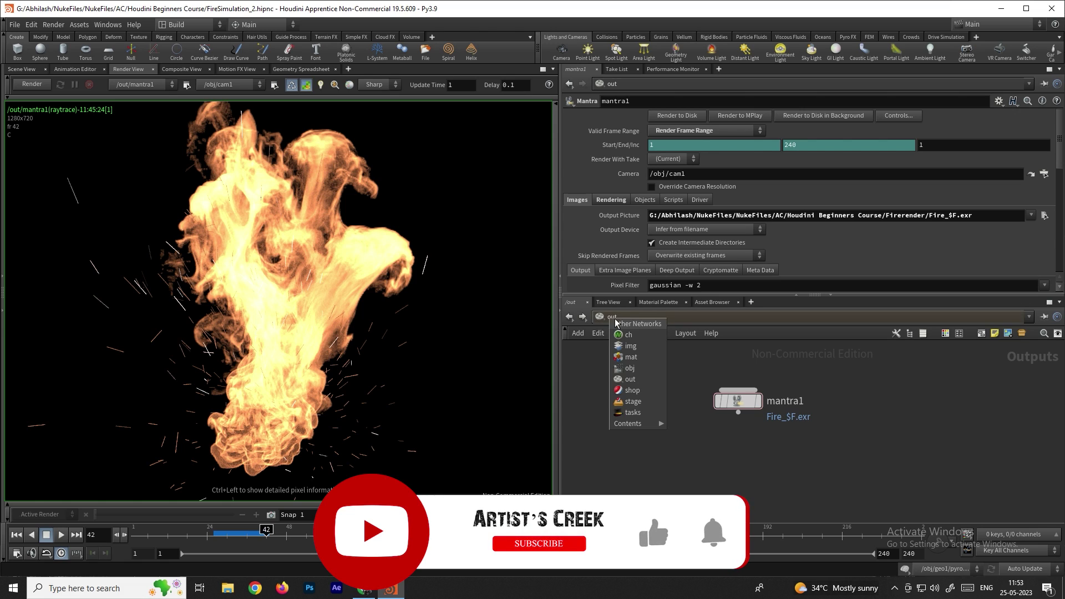
- Inside geo1, add a null after pyrobakevolume1 and name it Fire
click(630, 368)
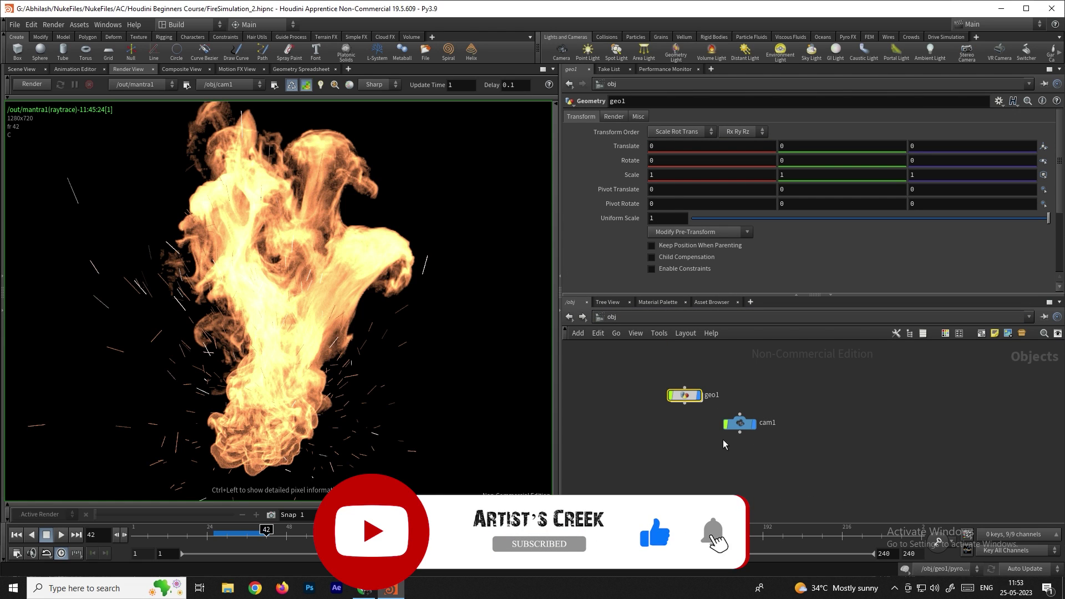
double_click(684, 395)
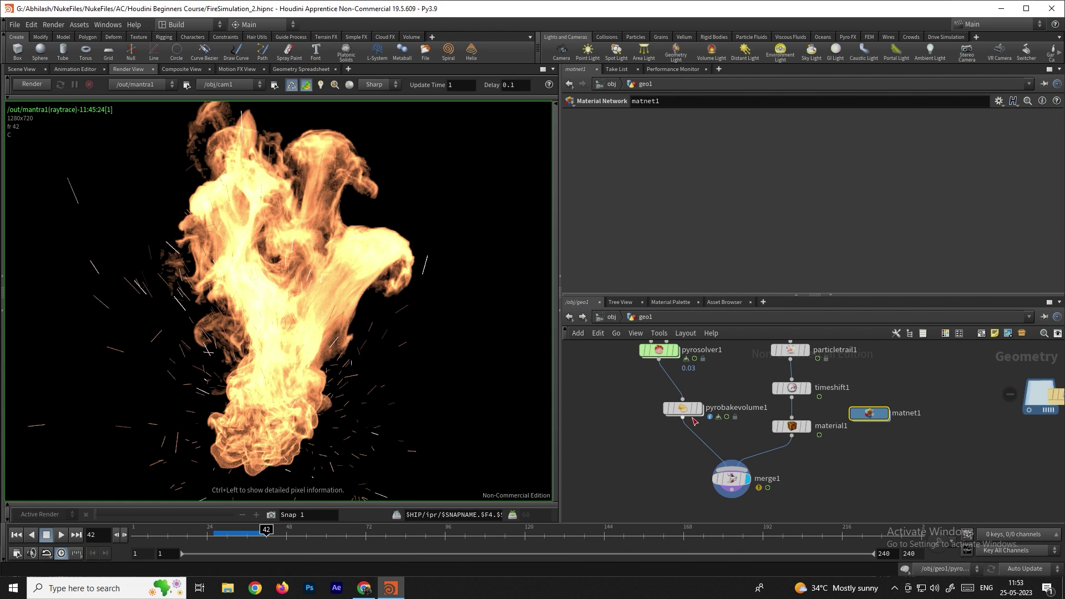
middle_drag(683, 437, 703, 413)
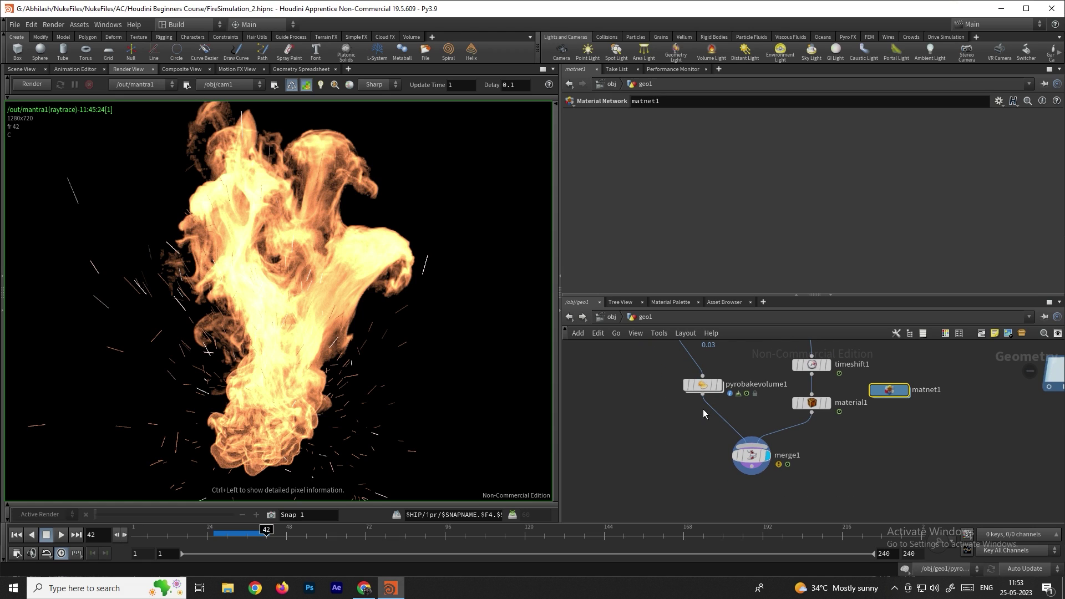
click(702, 395)
key(Tab)
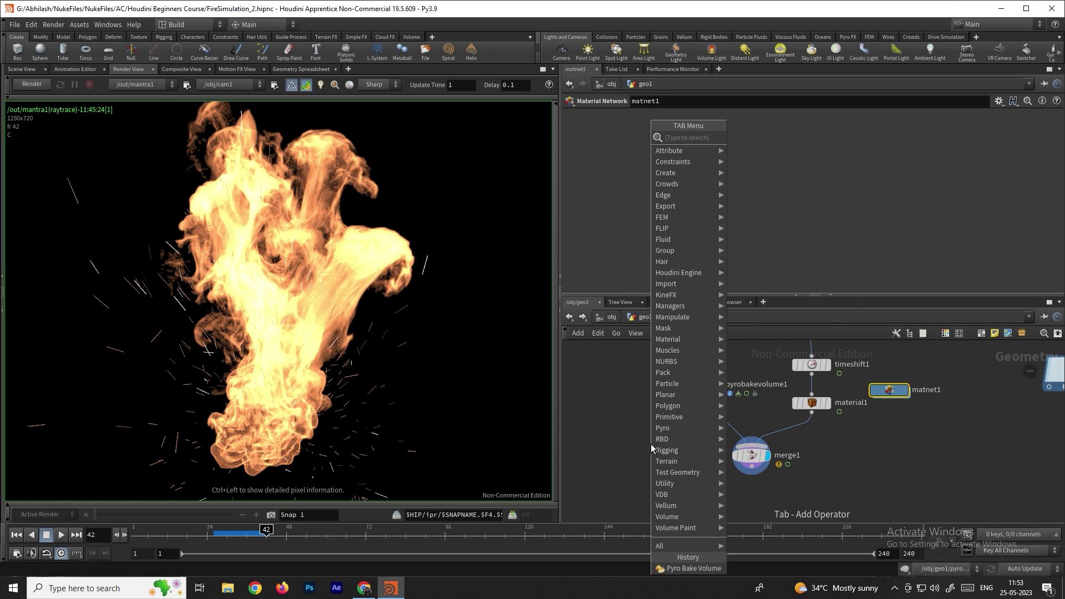
text(null)
key(Return)
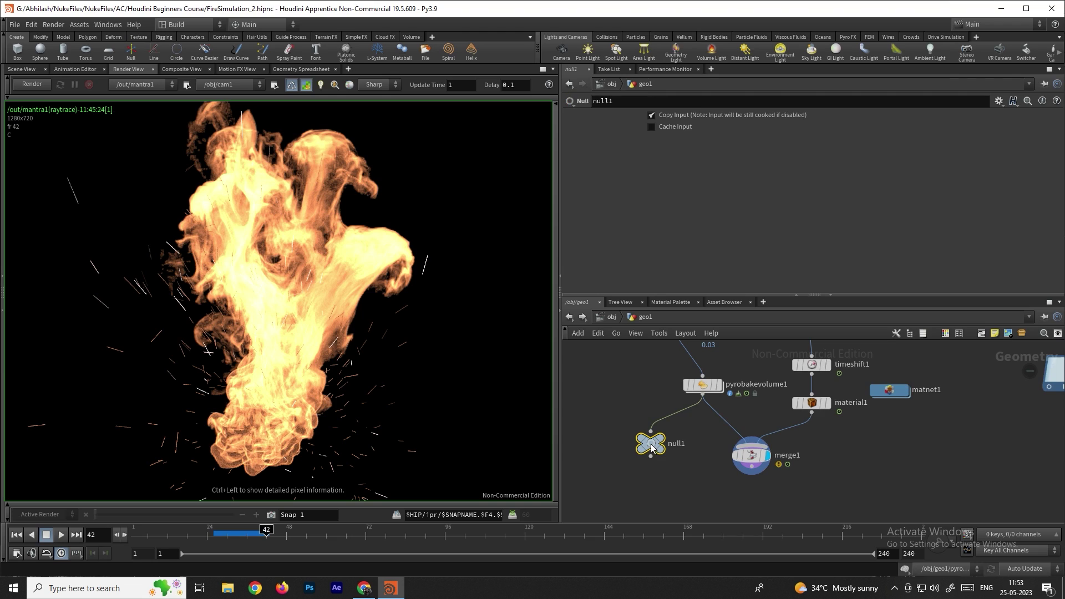
double_click(687, 442)
text(Fire)
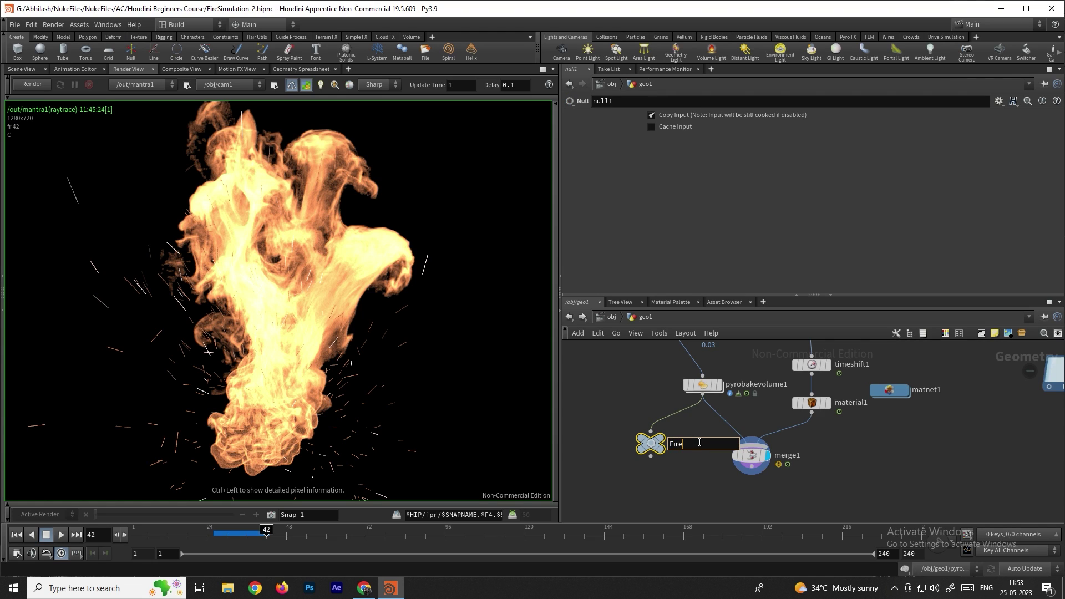
key(Return)
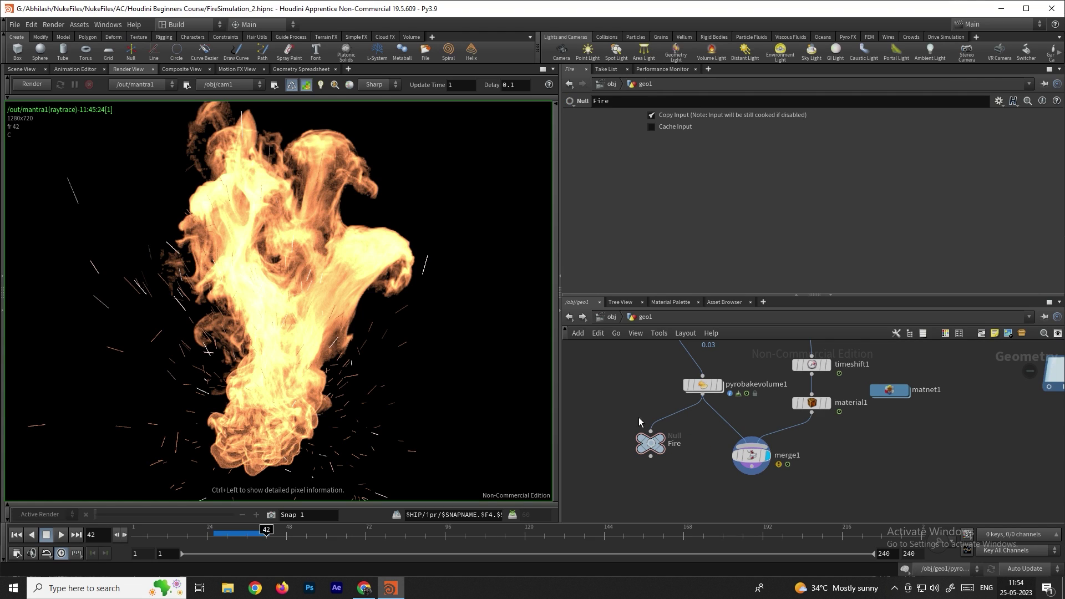
- Add a null named Sparks after material1, then return to object level
middle_drag(899, 443, 781, 419)
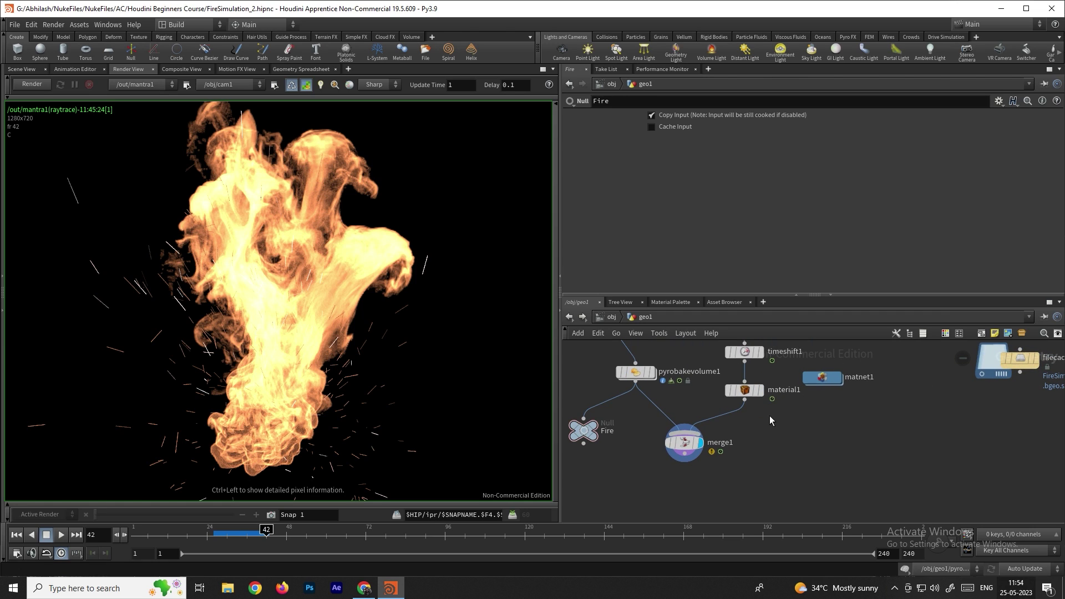
drag(747, 402, 793, 451)
text(null)
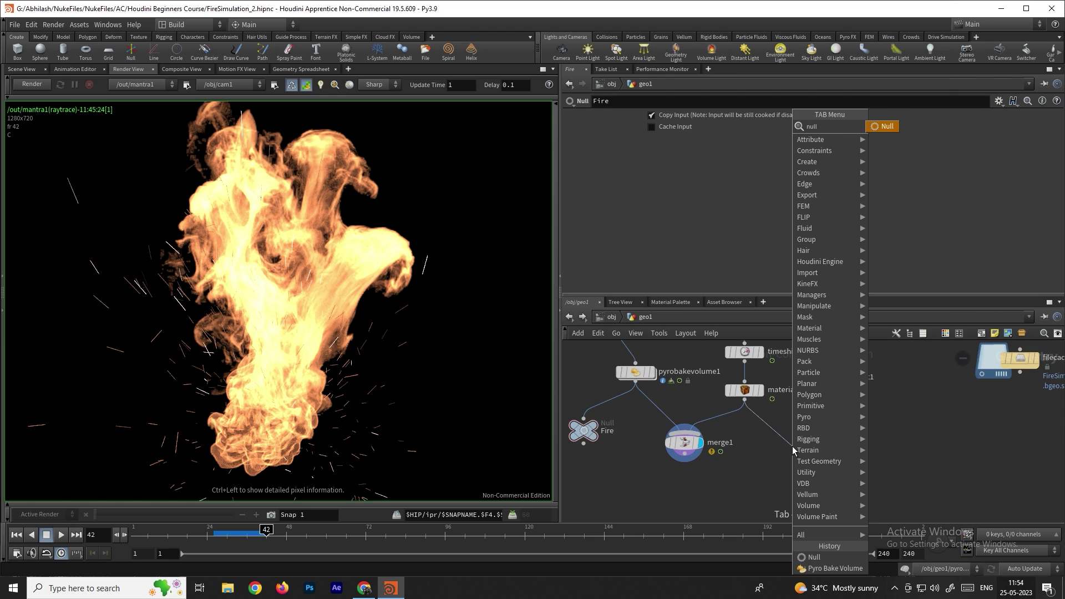
key(Return)
double_click(817, 446)
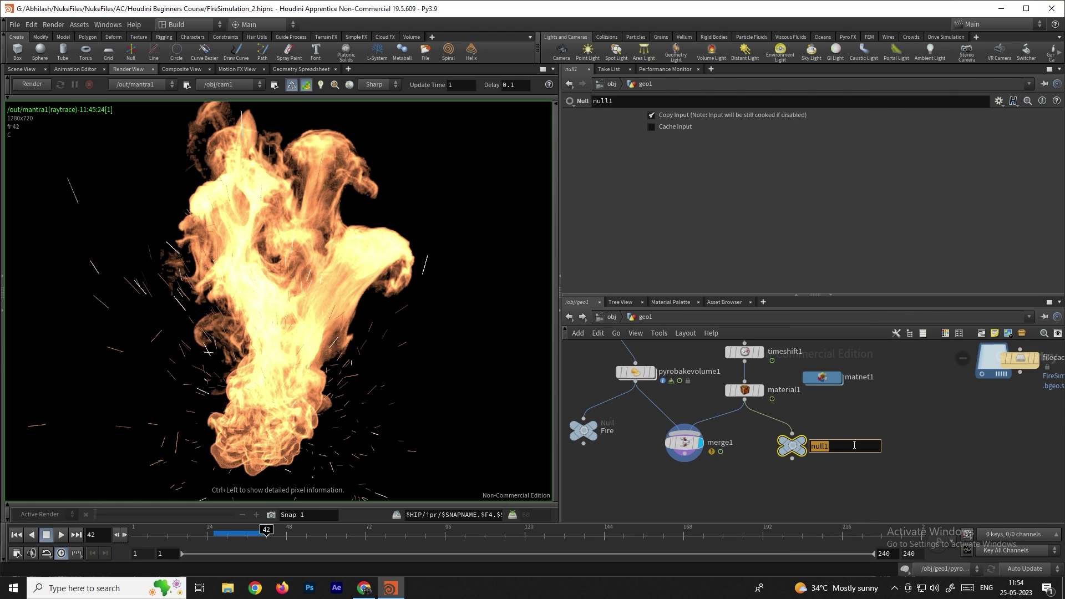
text(Sparks)
key(Return)
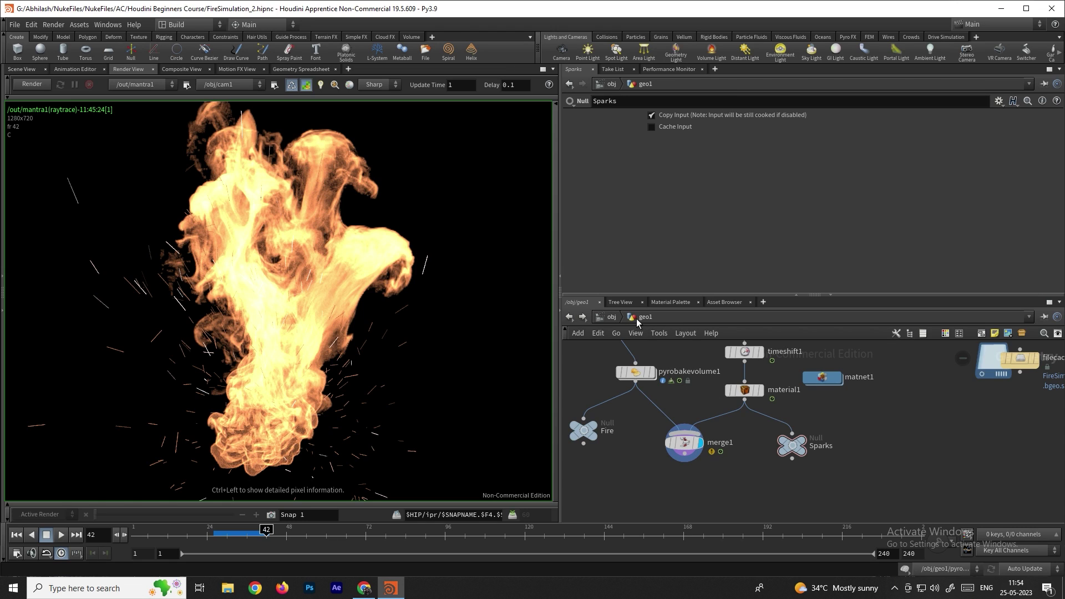
click(613, 317)
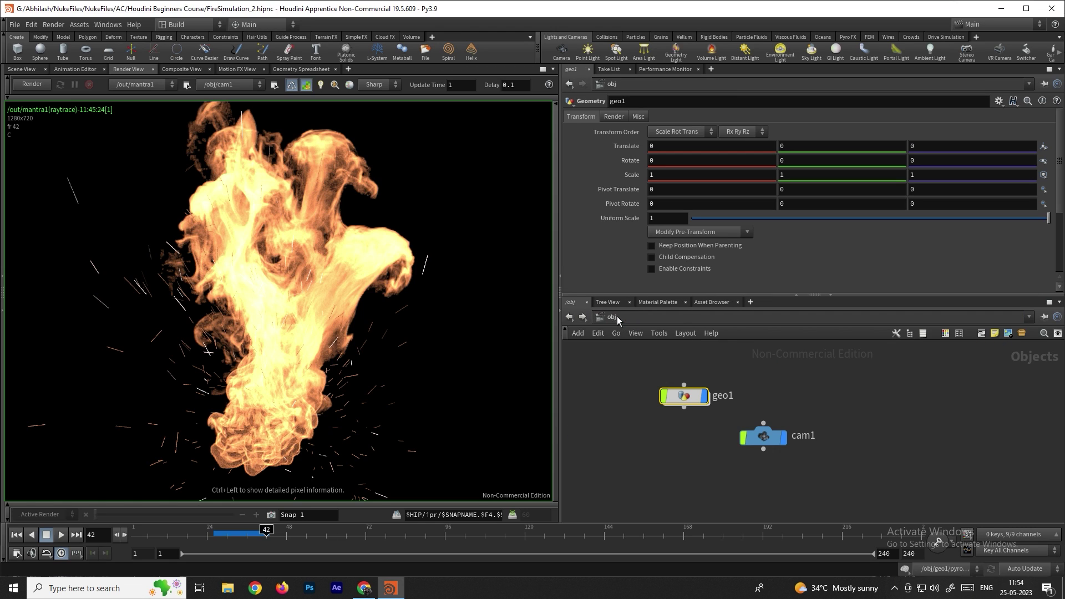
- In the Solaris stage, add a SOP Import reading /obj/geo1/Fire
click(633, 316)
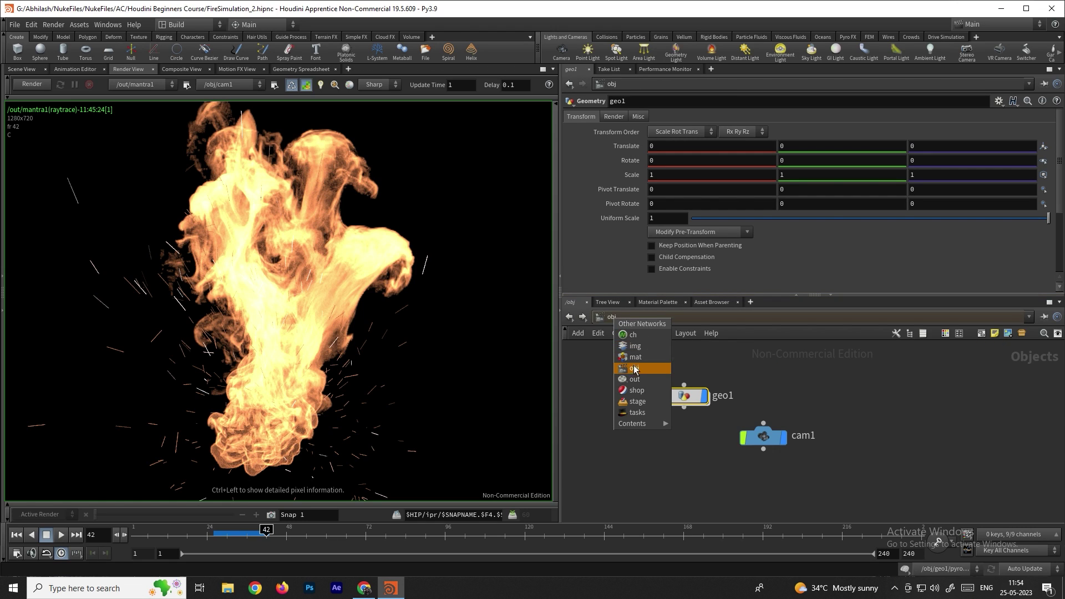
click(636, 401)
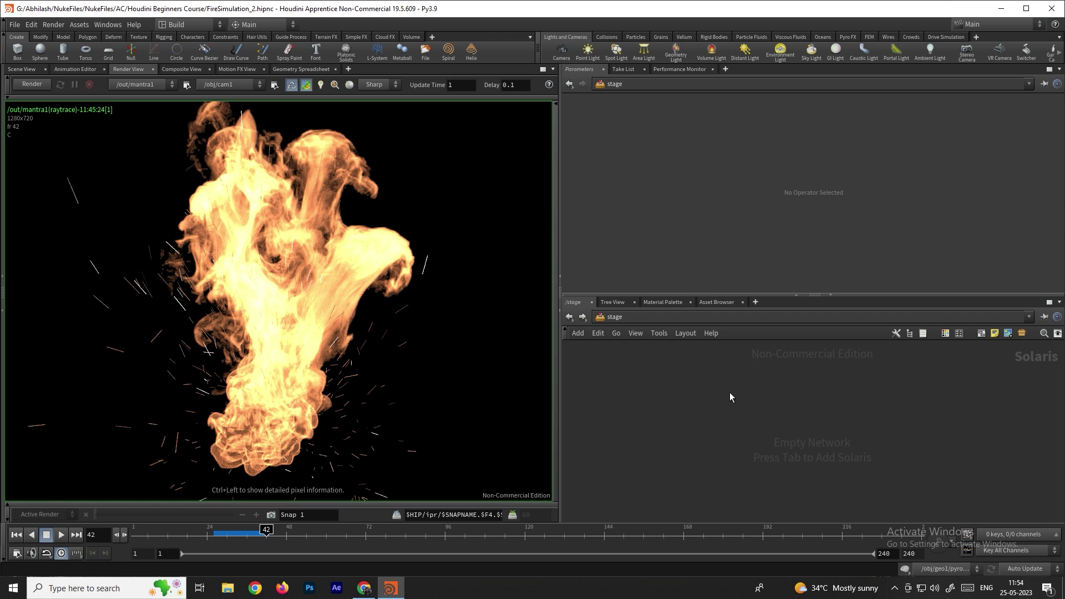
key(Tab)
text(sopi)
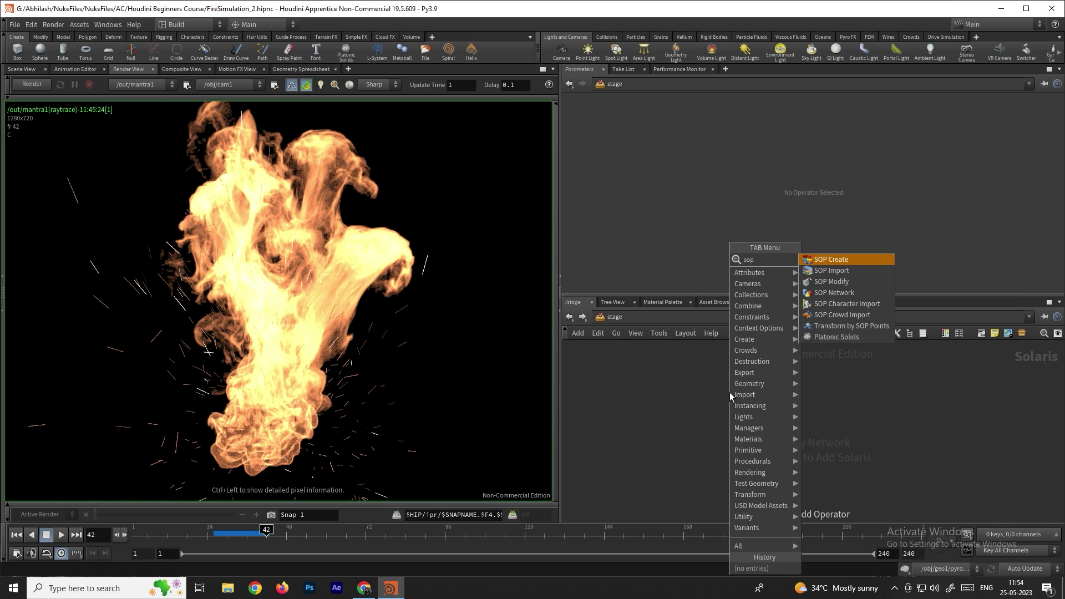
key(Return)
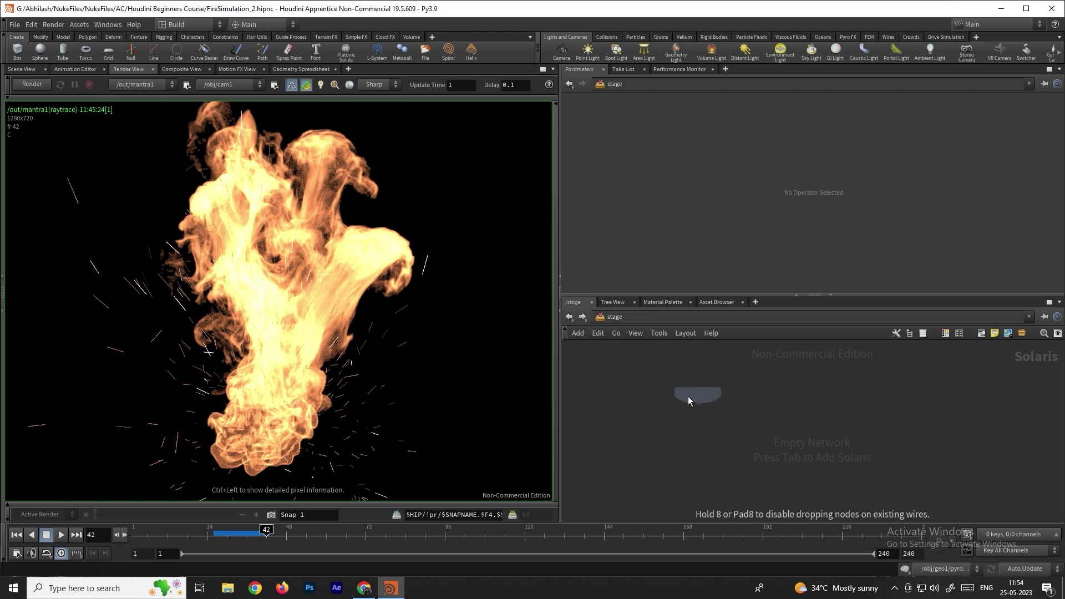
click(686, 396)
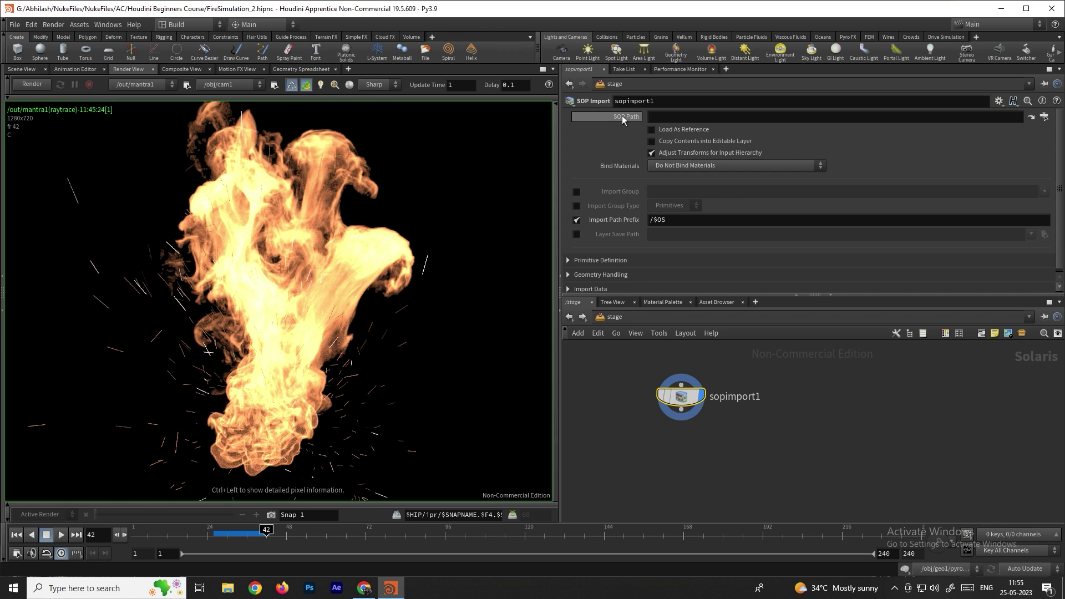
click(1044, 118)
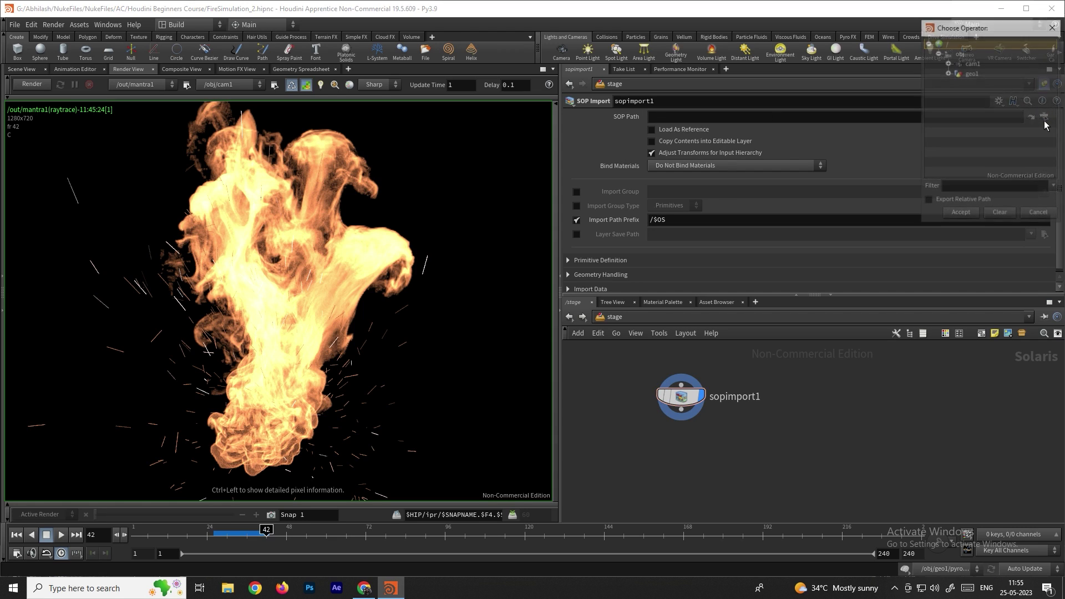
click(949, 73)
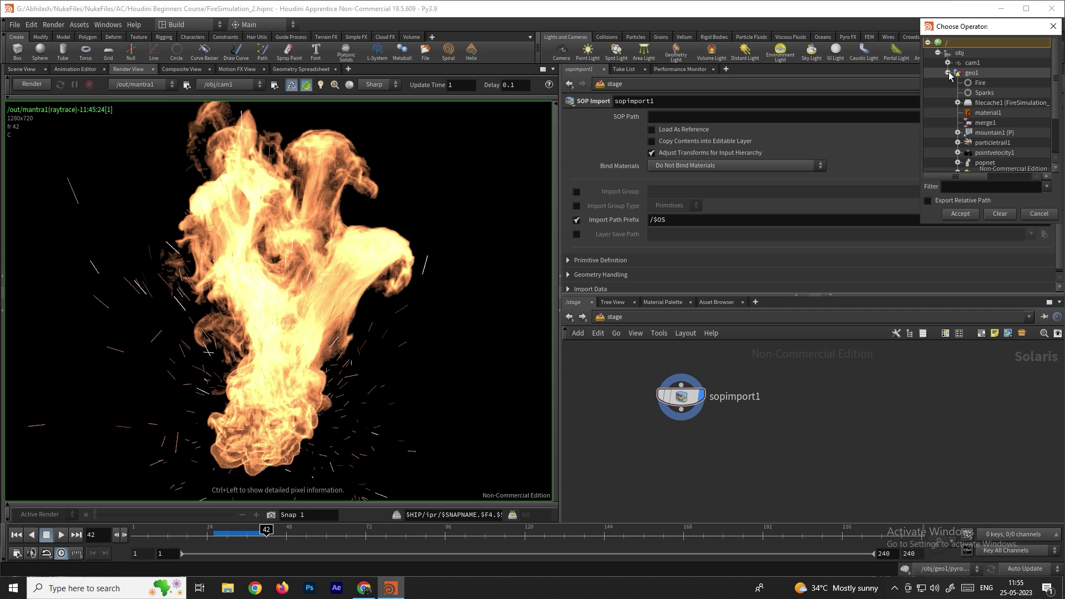
click(983, 83)
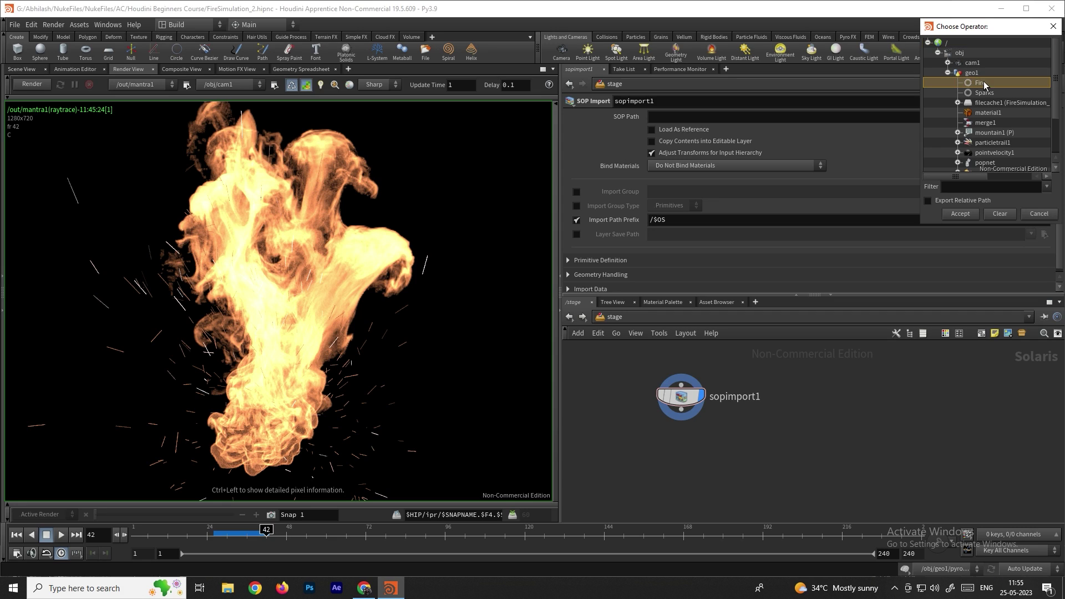
click(969, 213)
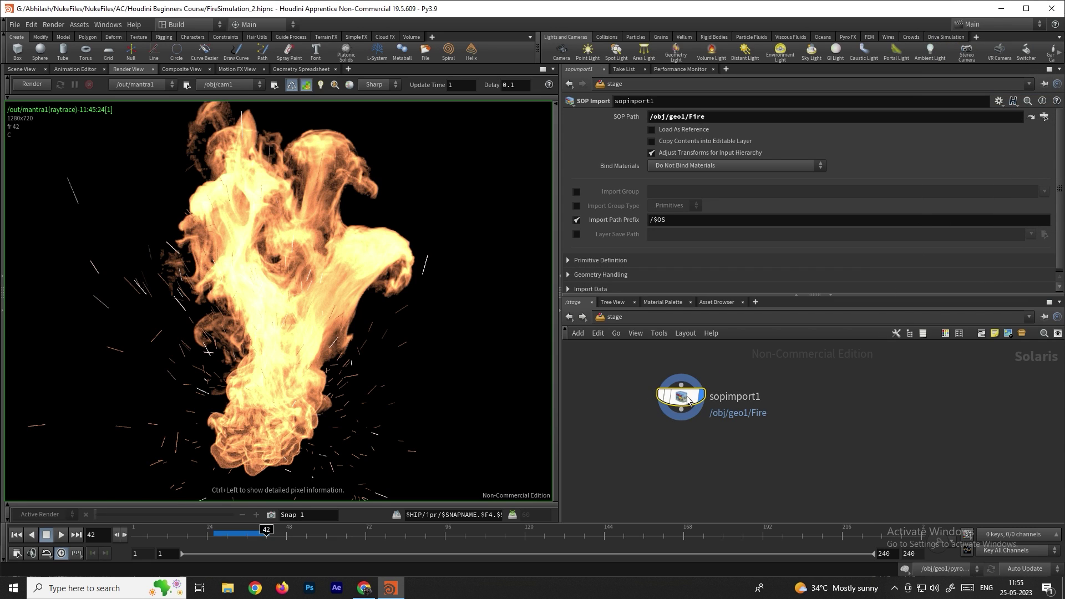
- Duplicate it as sopimport2 and set its SOP path to /obj/geo1/Sparks
key(ctrl+c)
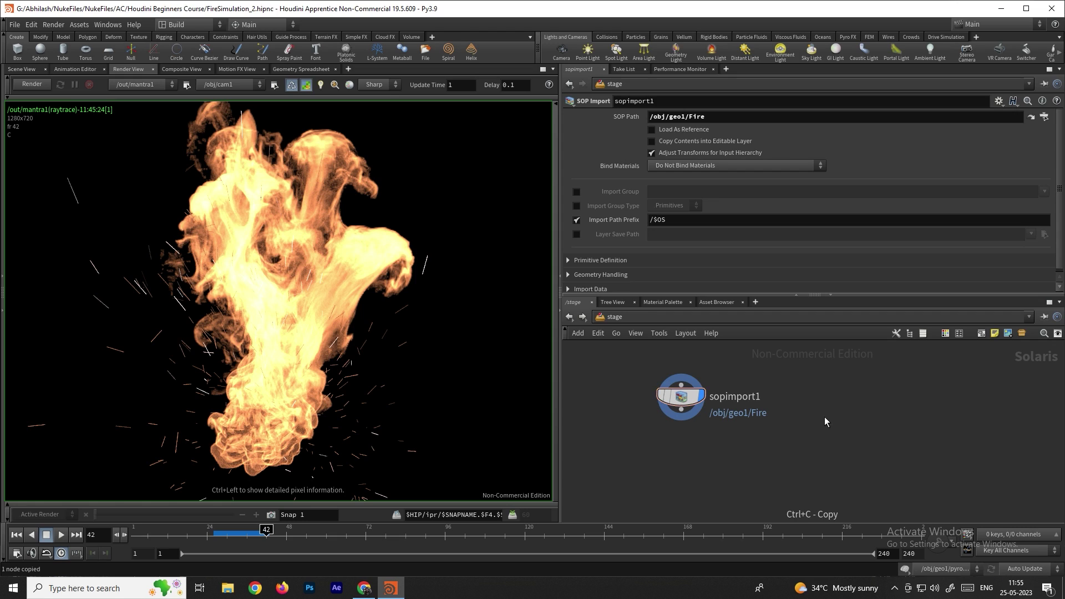
key(ctrl+v)
drag(824, 417, 805, 397)
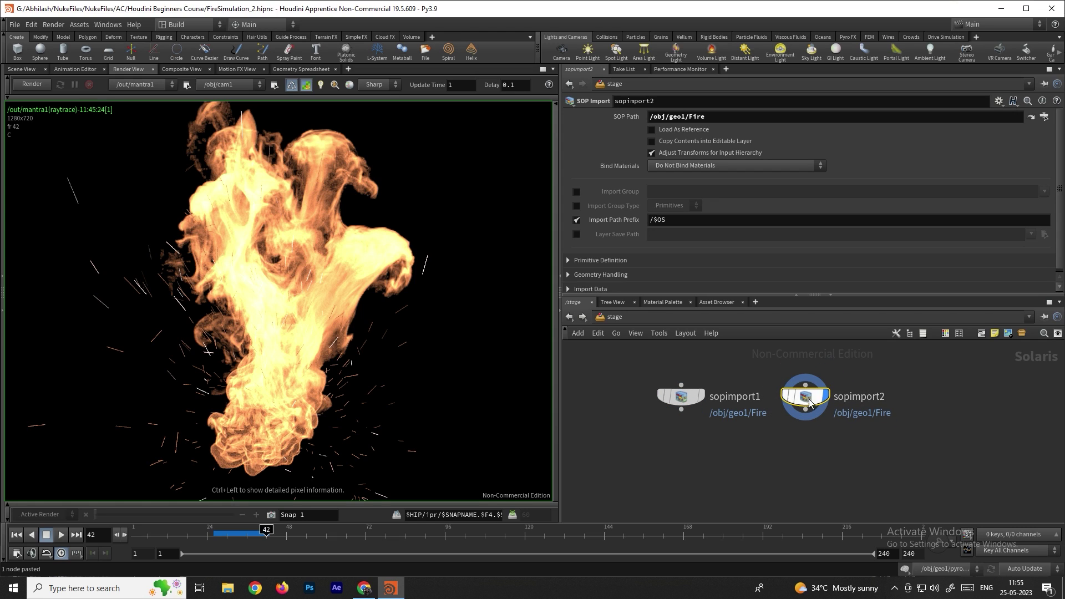
click(1030, 116)
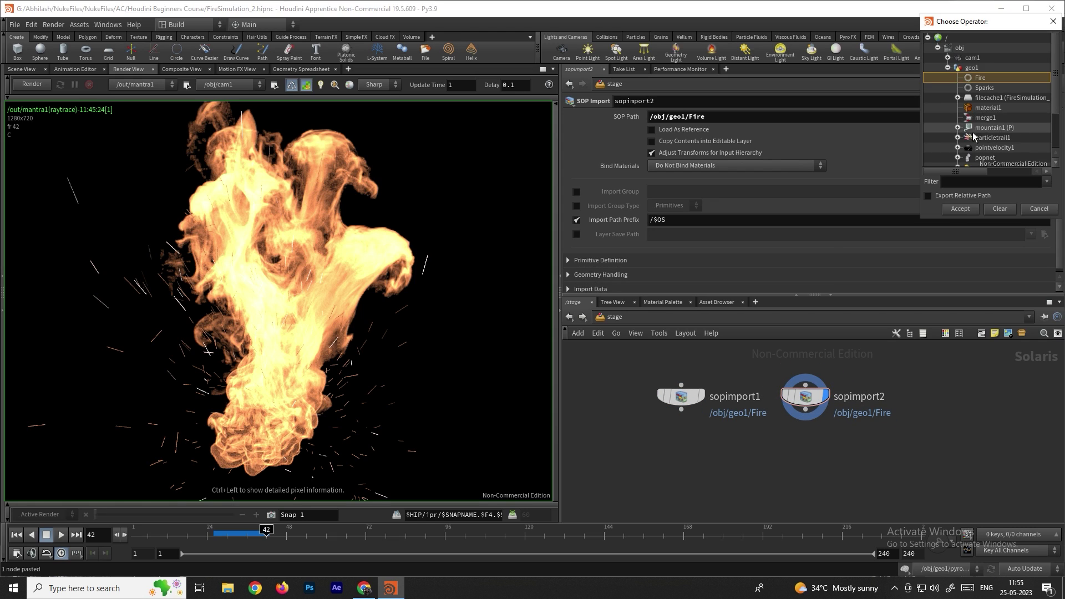
click(981, 88)
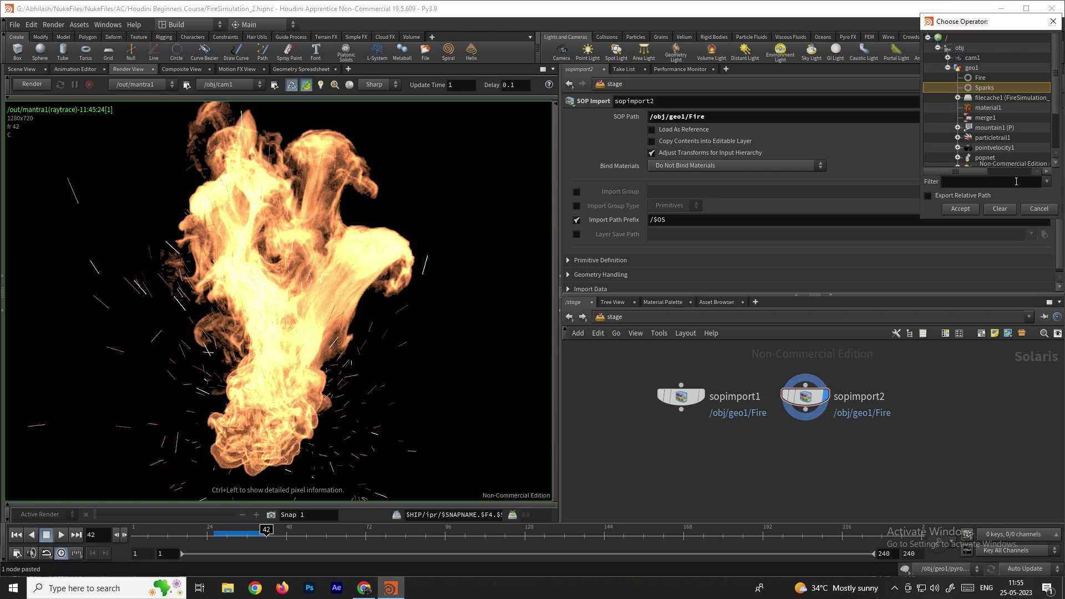
click(960, 208)
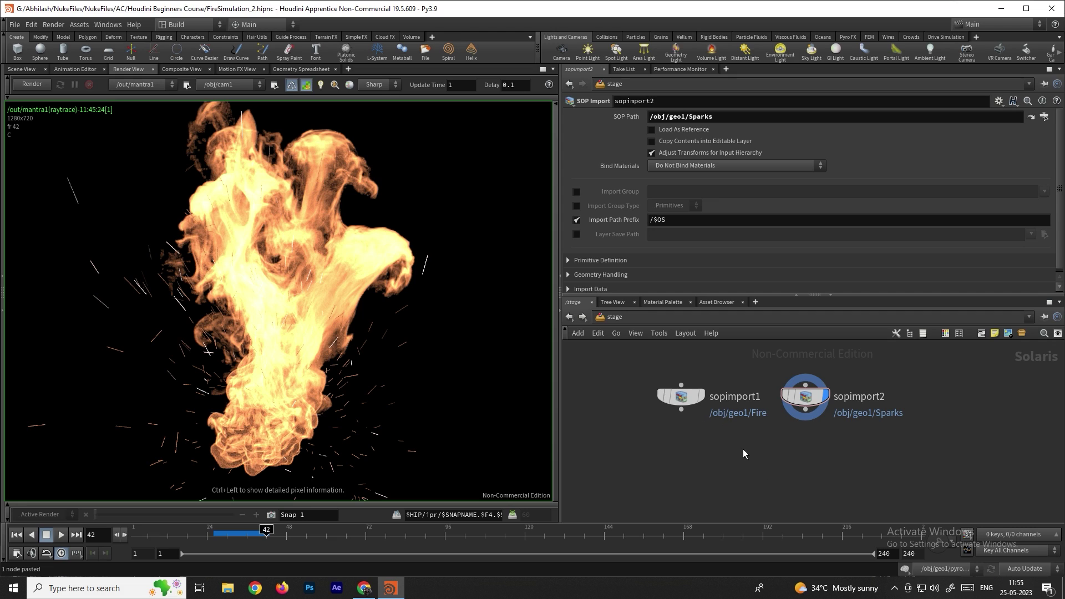
key(Tab)
- Add a Merge node below the imports and wire both SOP Imports into merge1
text(merge)
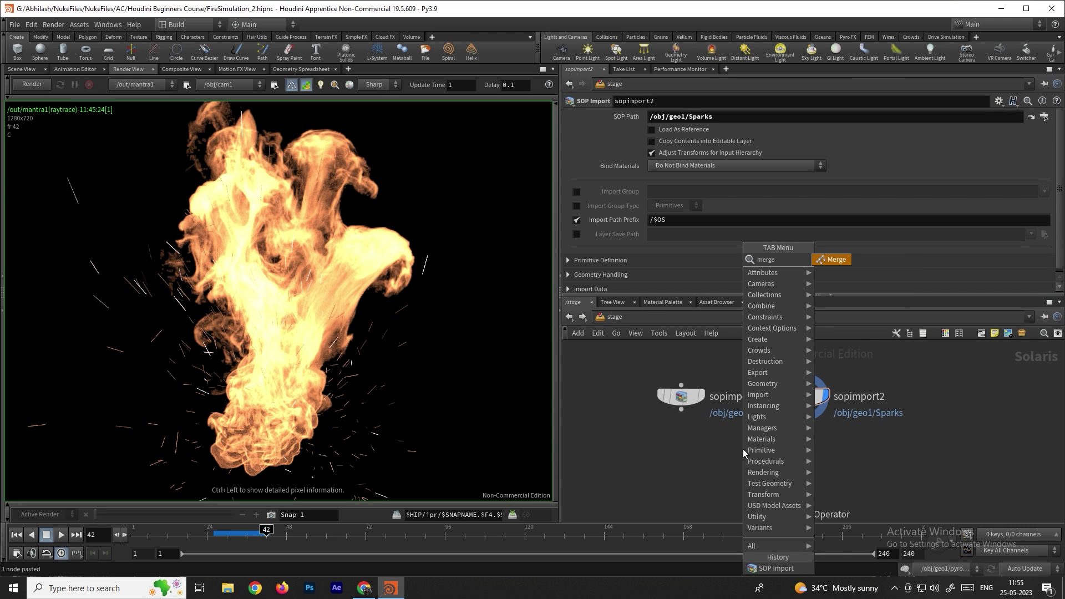
key(Return)
click(733, 483)
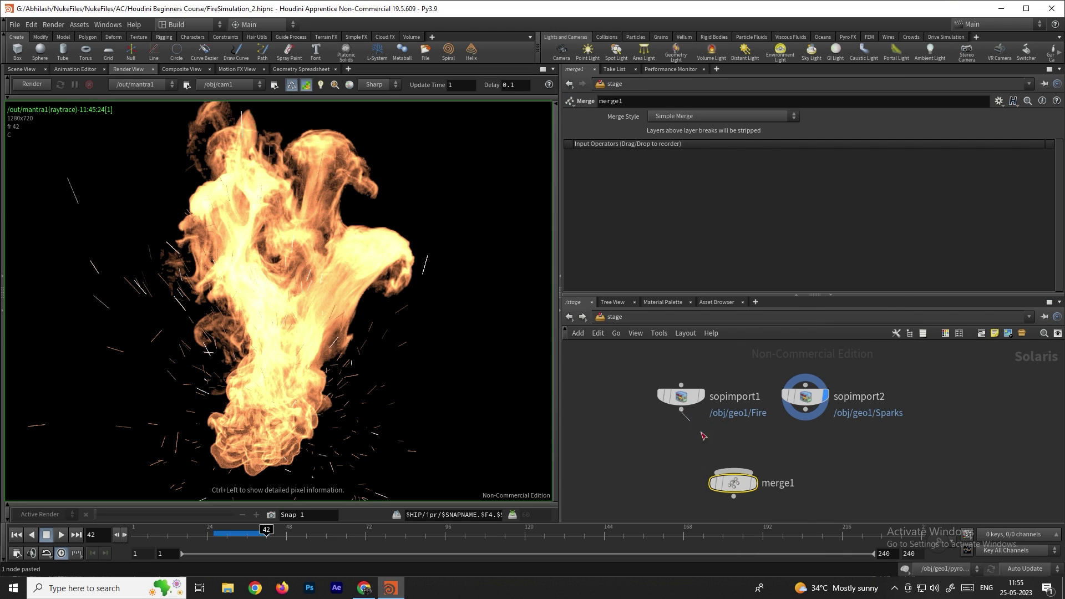
drag(703, 436, 734, 472)
drag(806, 420, 765, 492)
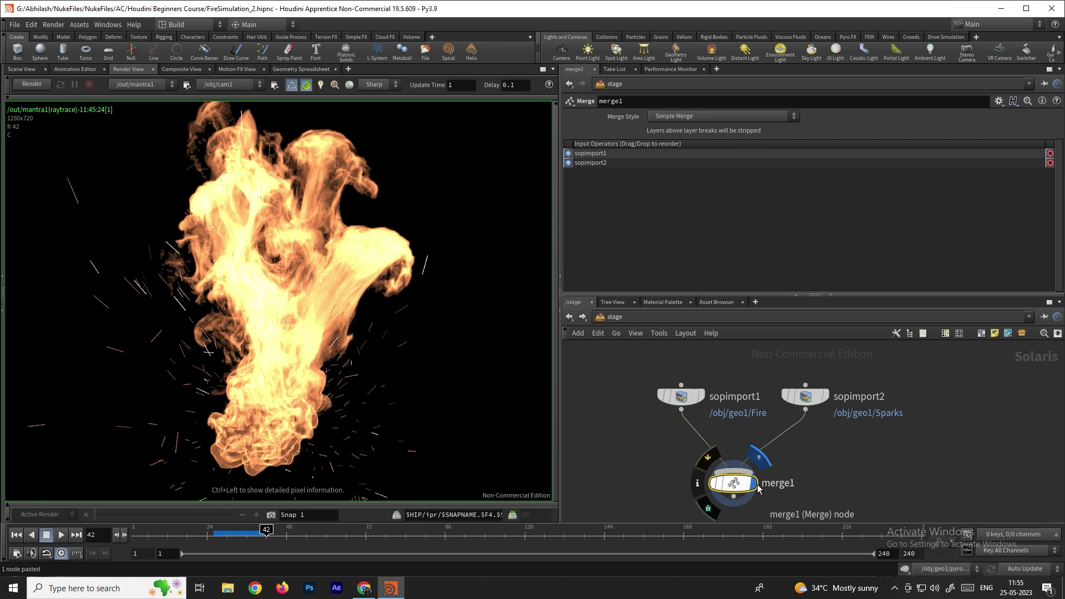
click(21, 69)
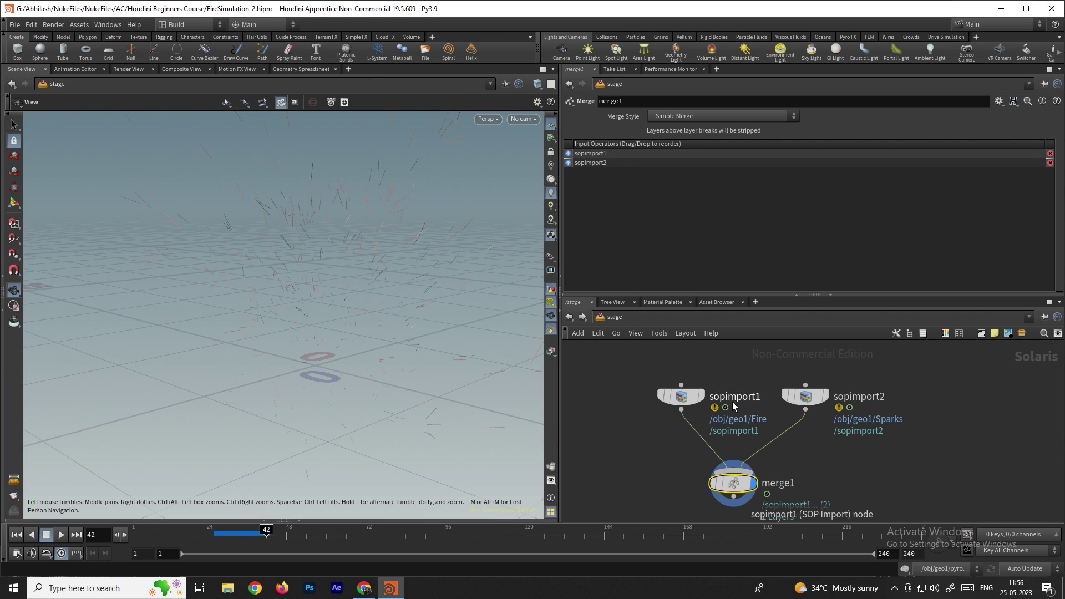
- Rename sopimport1 to Fire and sopimport2 to Sparks
double_click(737, 396)
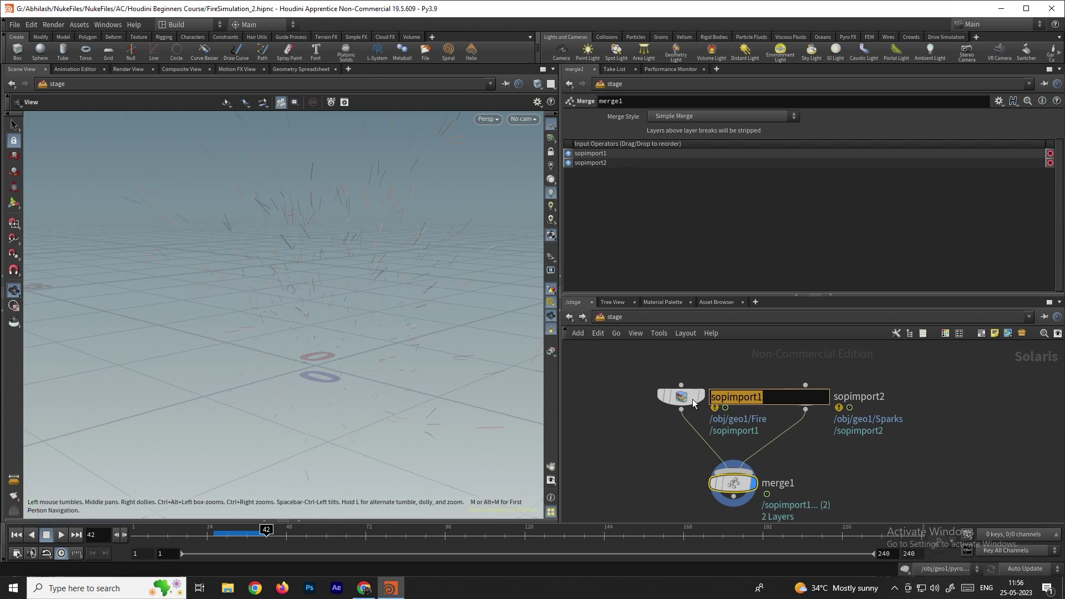
text(Fire)
key(Return)
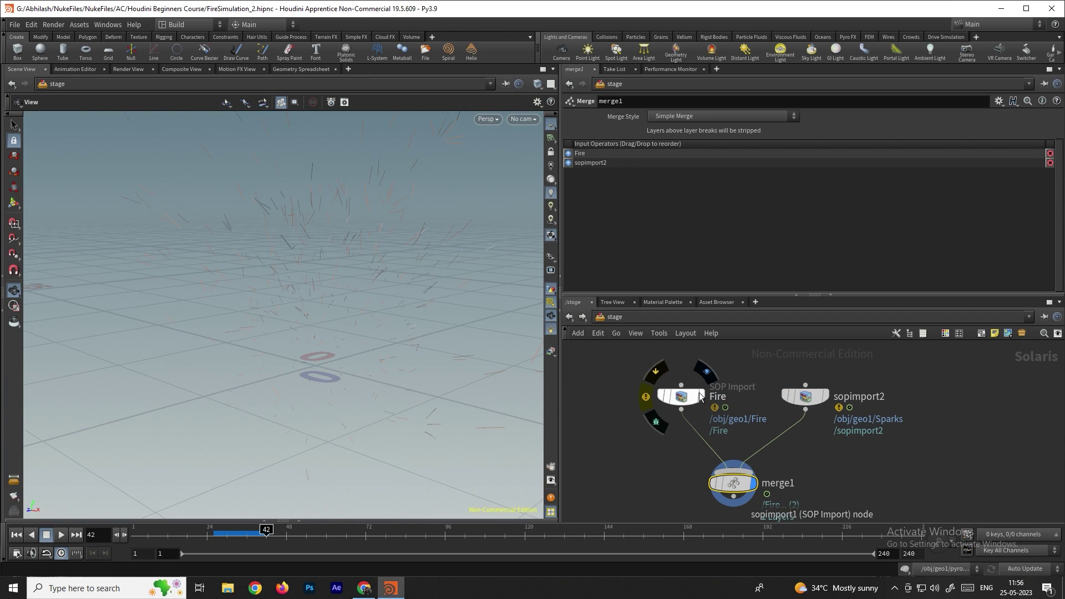
double_click(856, 397)
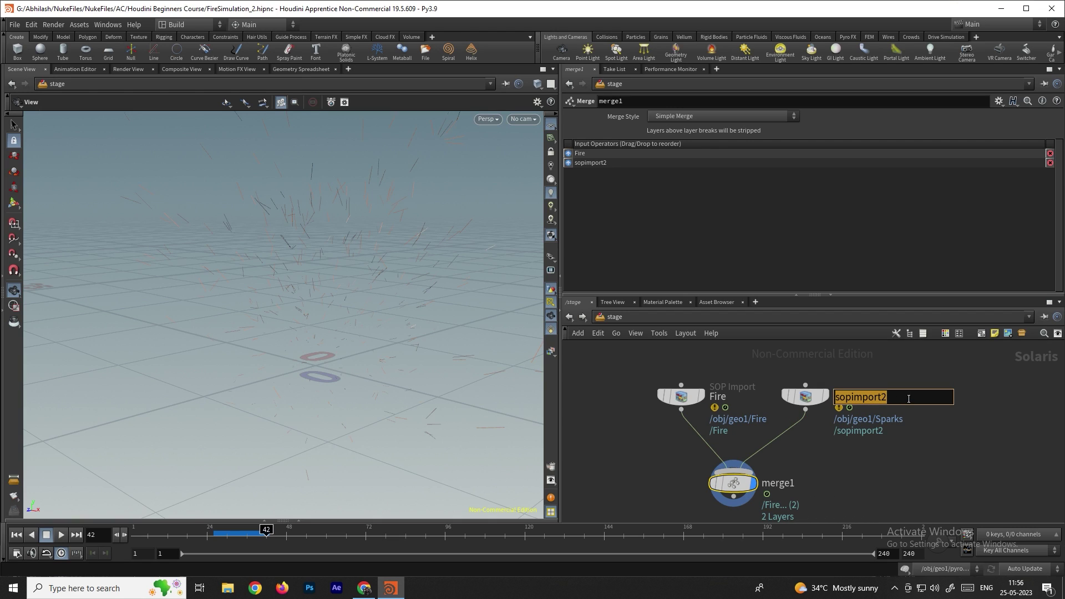
text(Sparks)
key(Return)
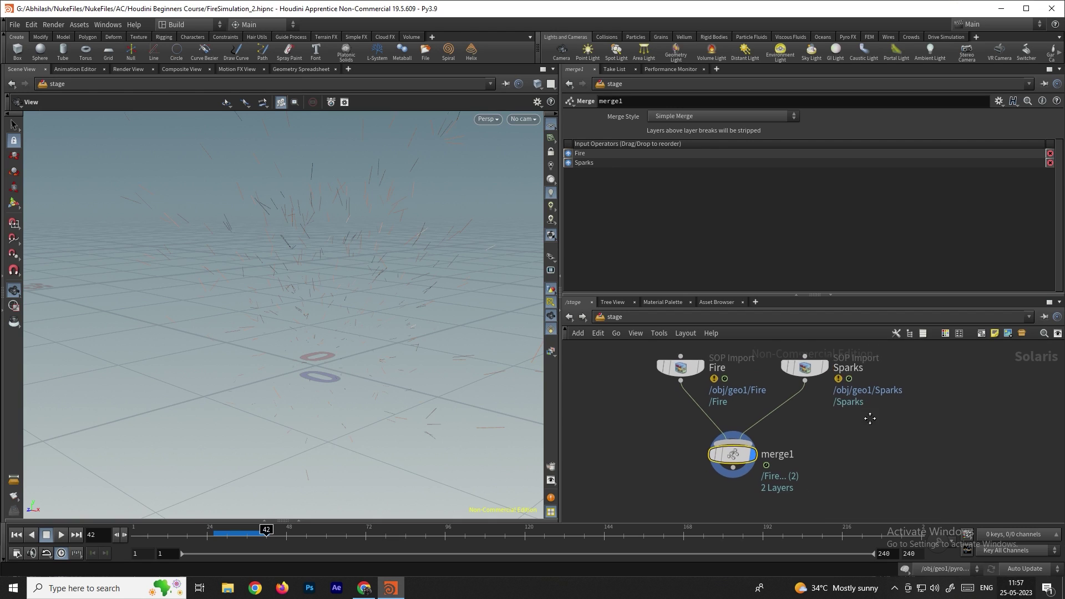
middle_drag(869, 419, 868, 390)
middle_drag(840, 435, 846, 421)
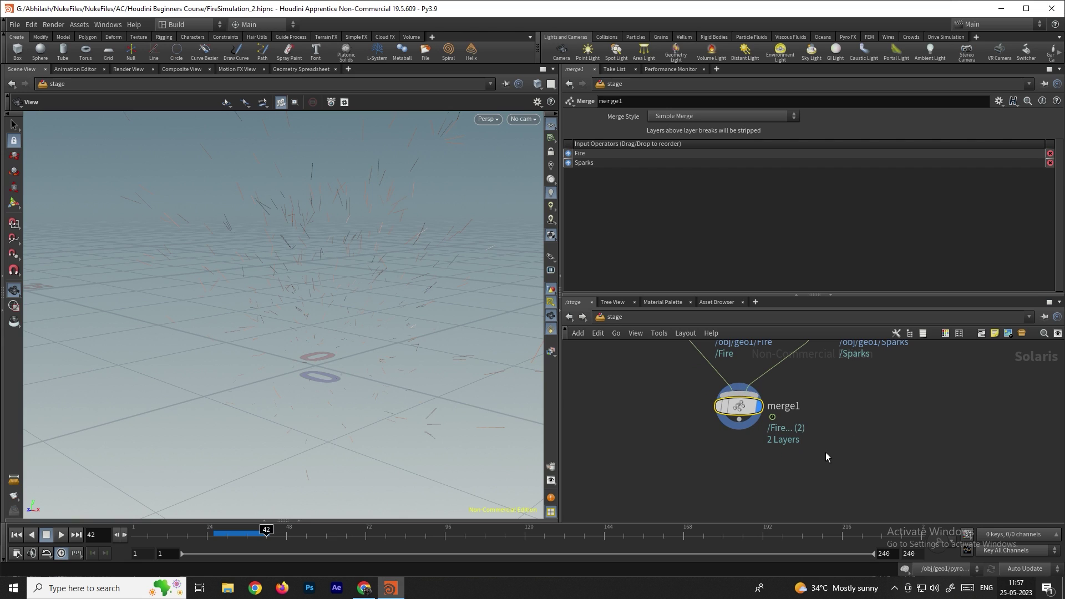
key(Tab)
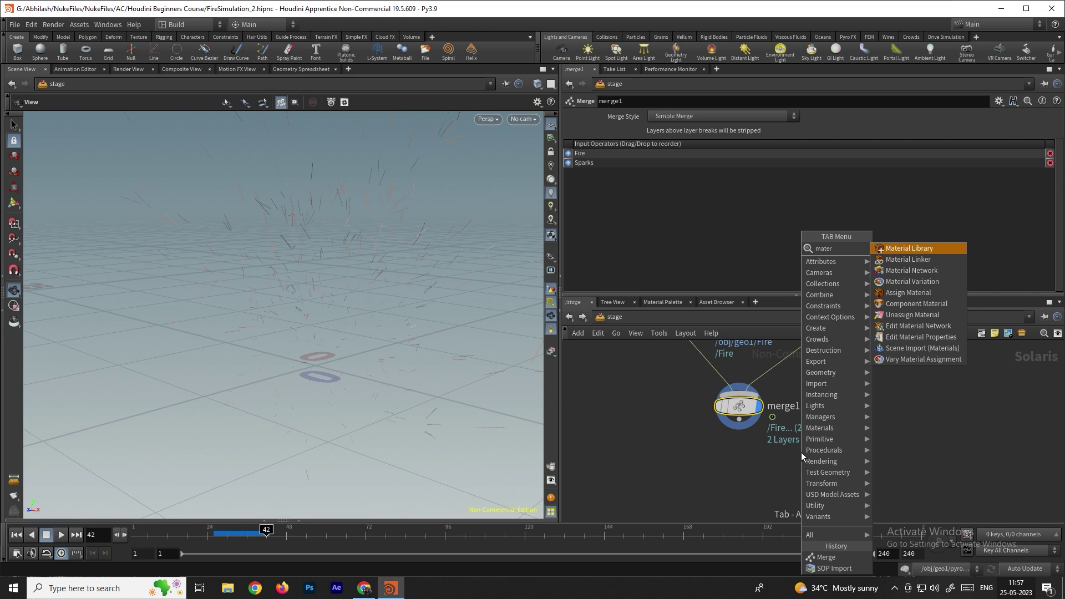
key(Return)
- Place the Material Library under merge1 and add a Principled Shader inside it
click(740, 479)
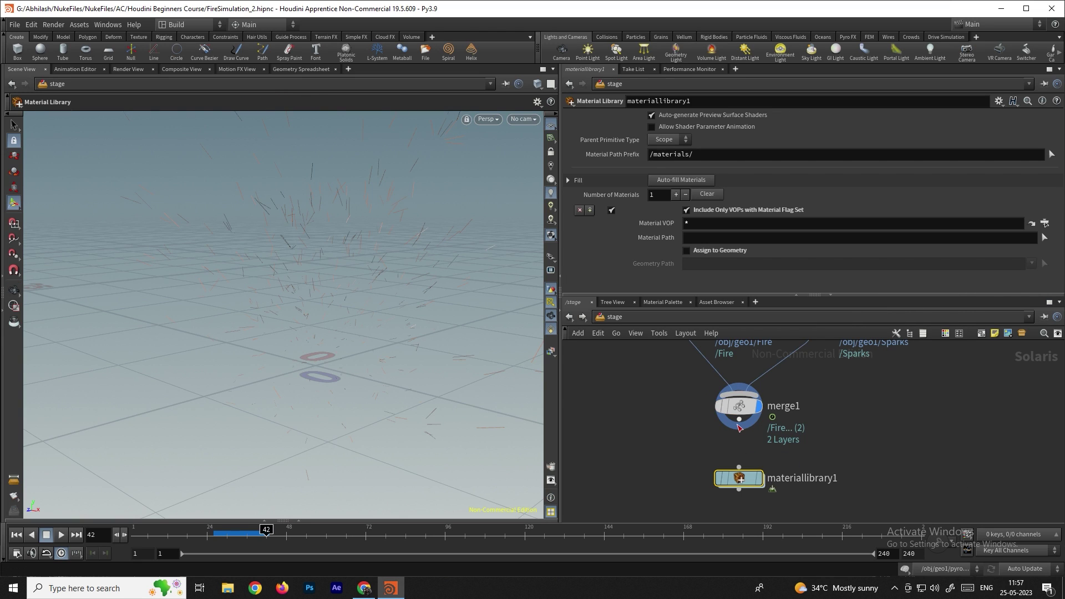
double_click(744, 480)
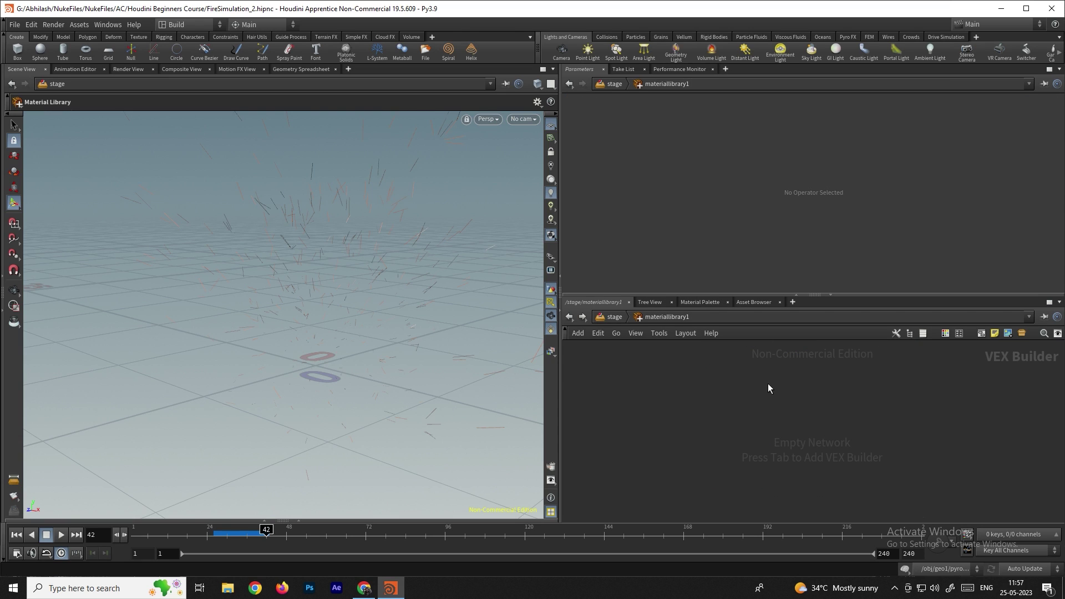
key(Tab)
text(princ)
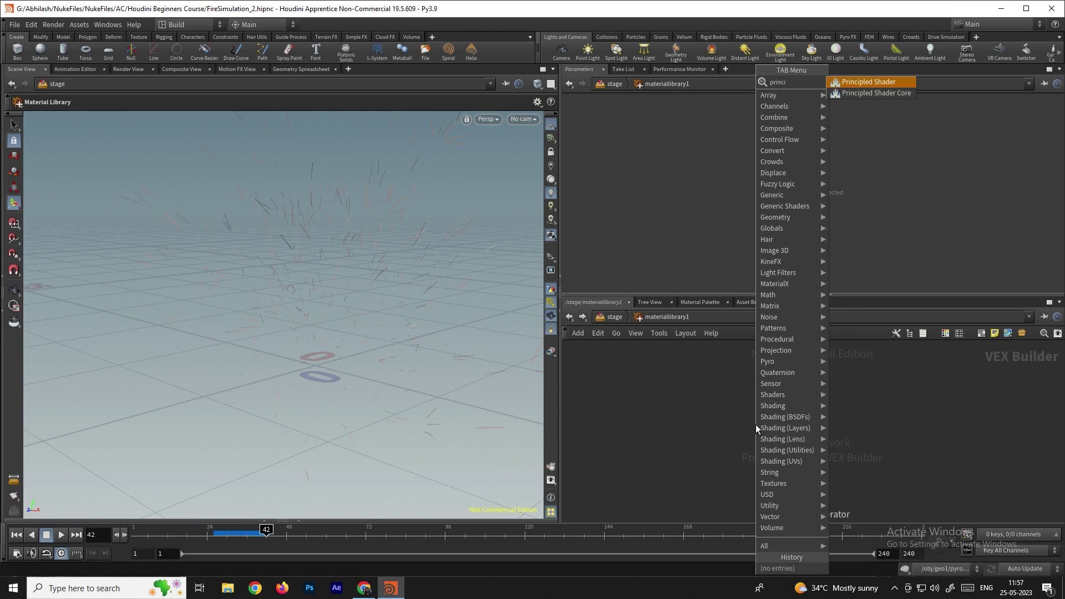
key(Return)
click(748, 395)
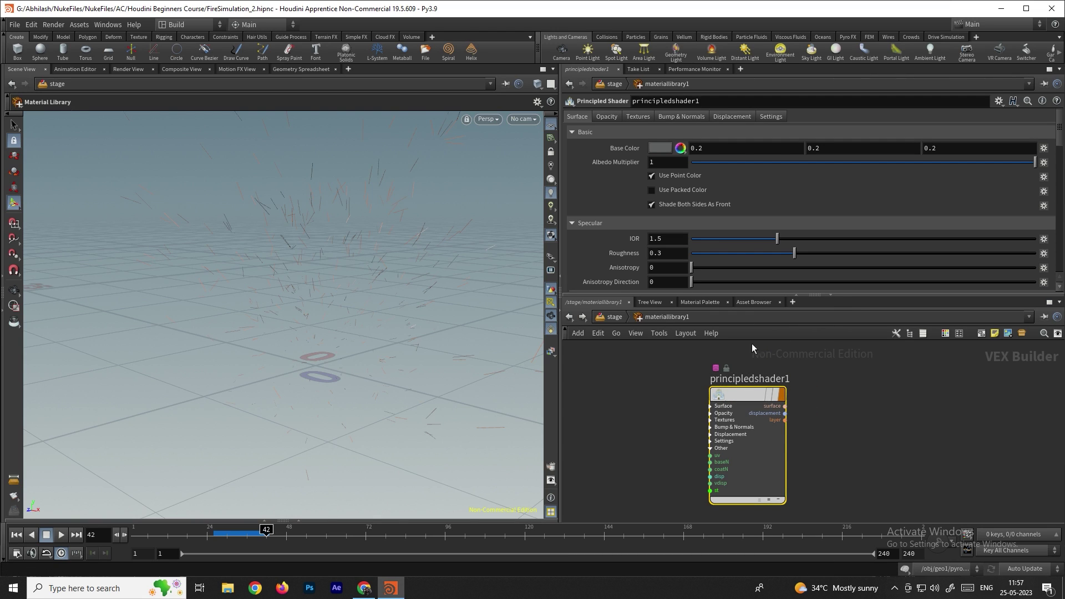
- Set the shader's base colour to pure white (1, 1, 1) and rename it Sparks
click(658, 148)
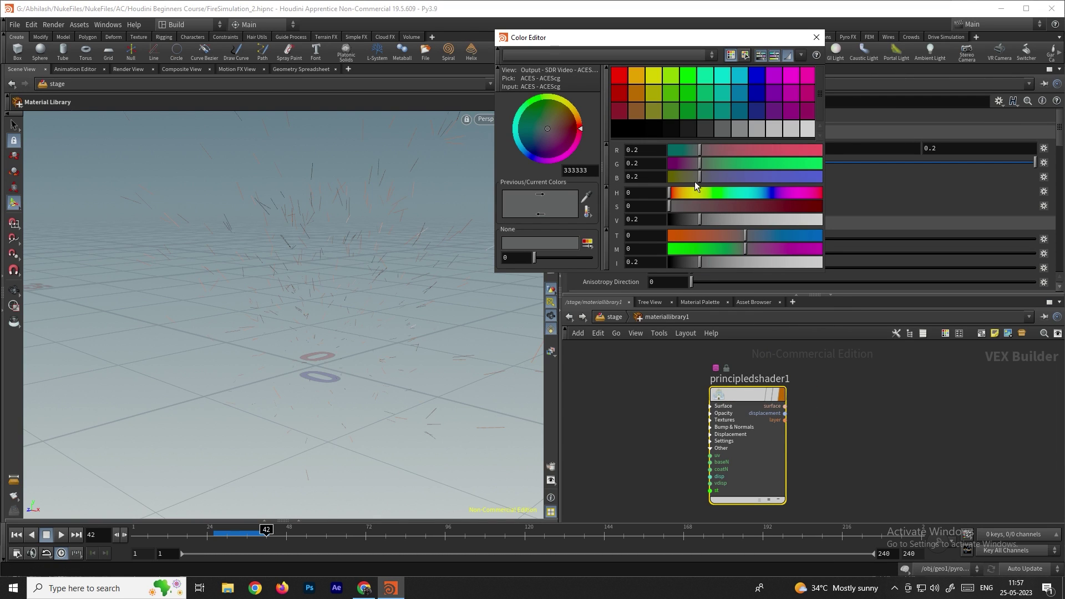
click(809, 130)
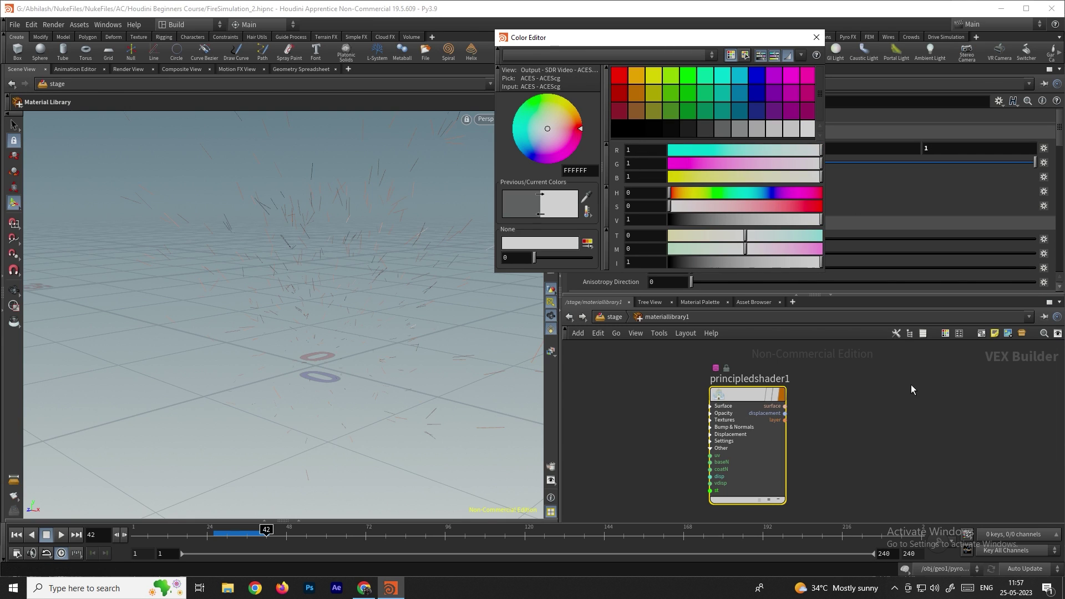
click(816, 40)
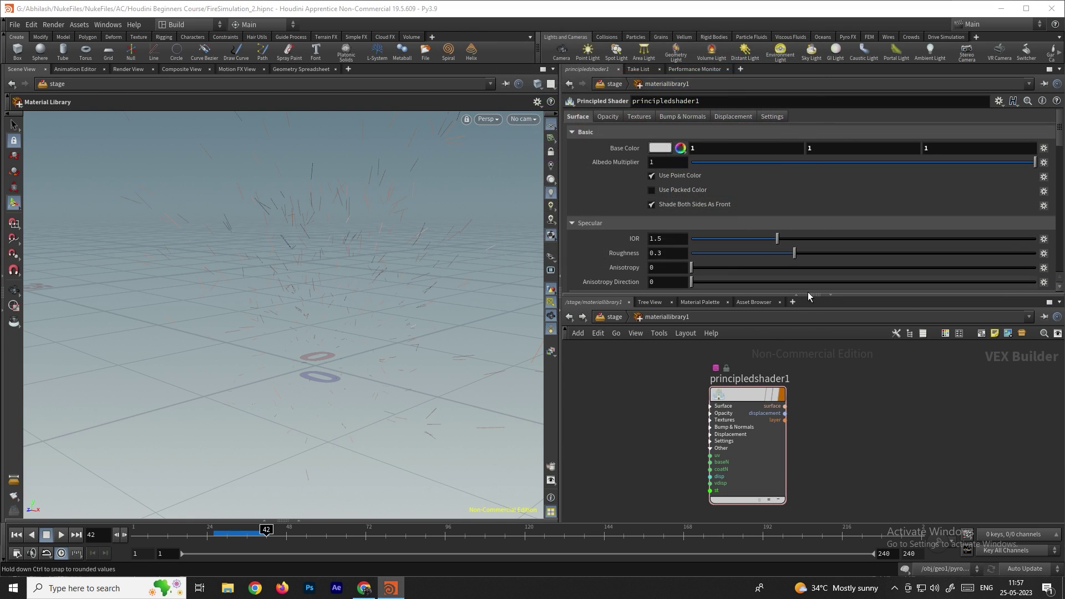
double_click(786, 378)
text(S)
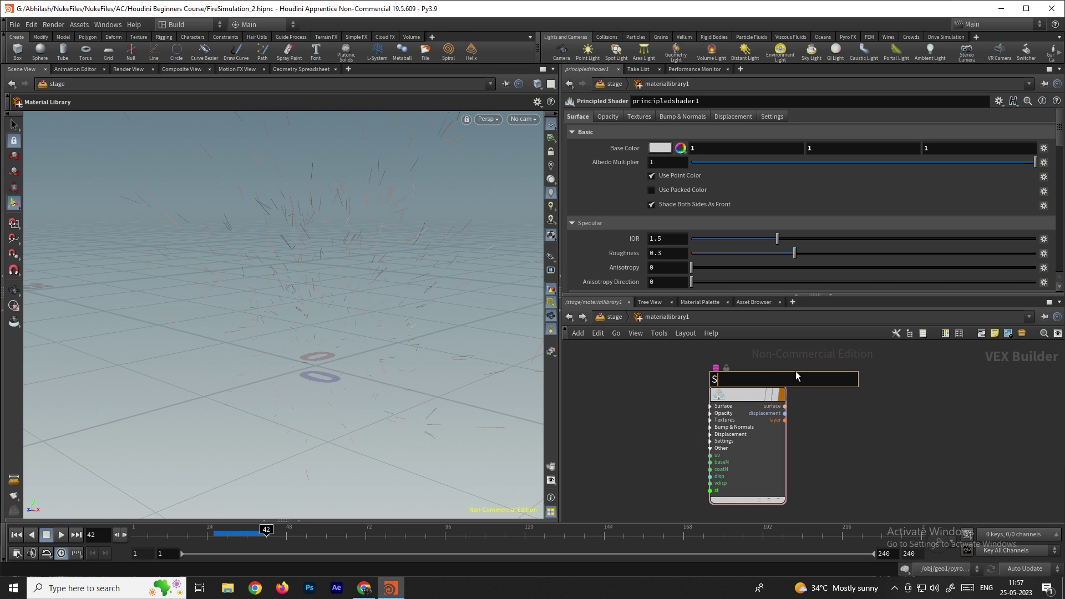
text(parks)
key(Return)
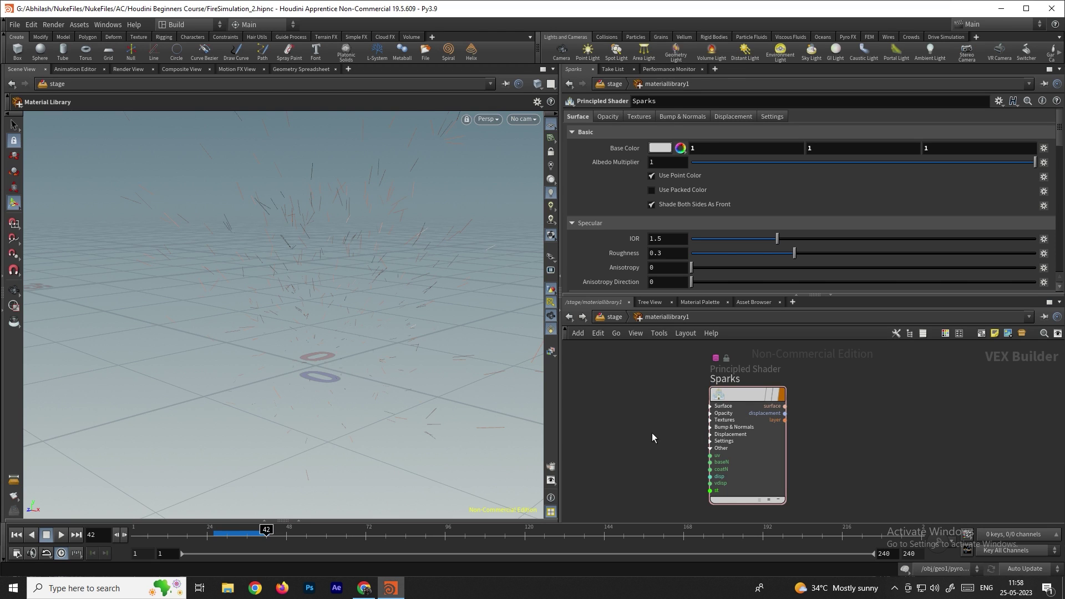
middle_drag(652, 432, 741, 432)
- Add a Pyro Shader to the library with smoke off and fire enabled at intensity 250
key(Tab)
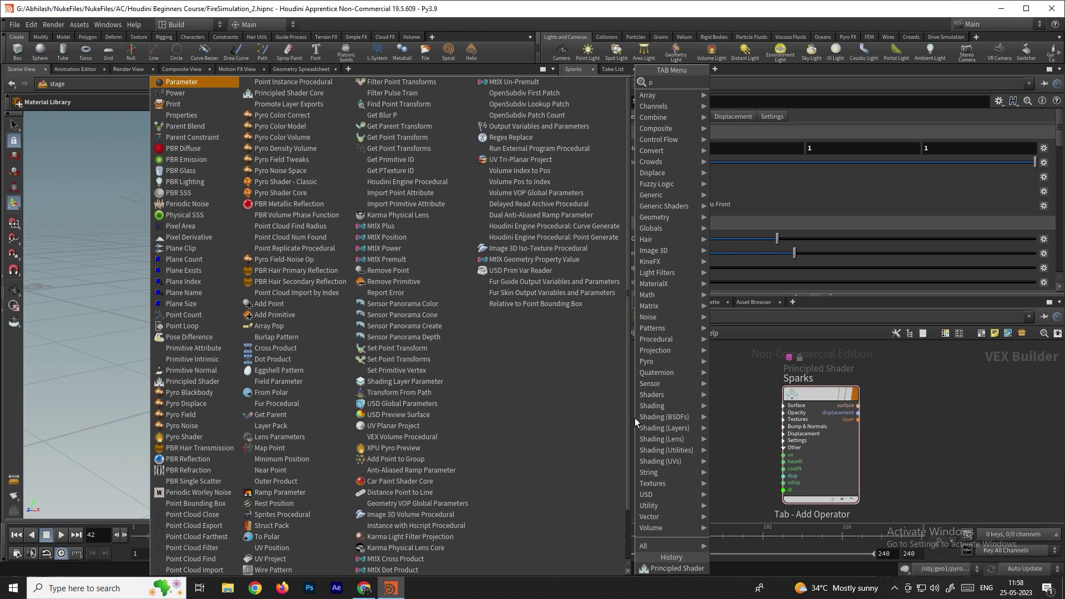
text(bind)
key(Return)
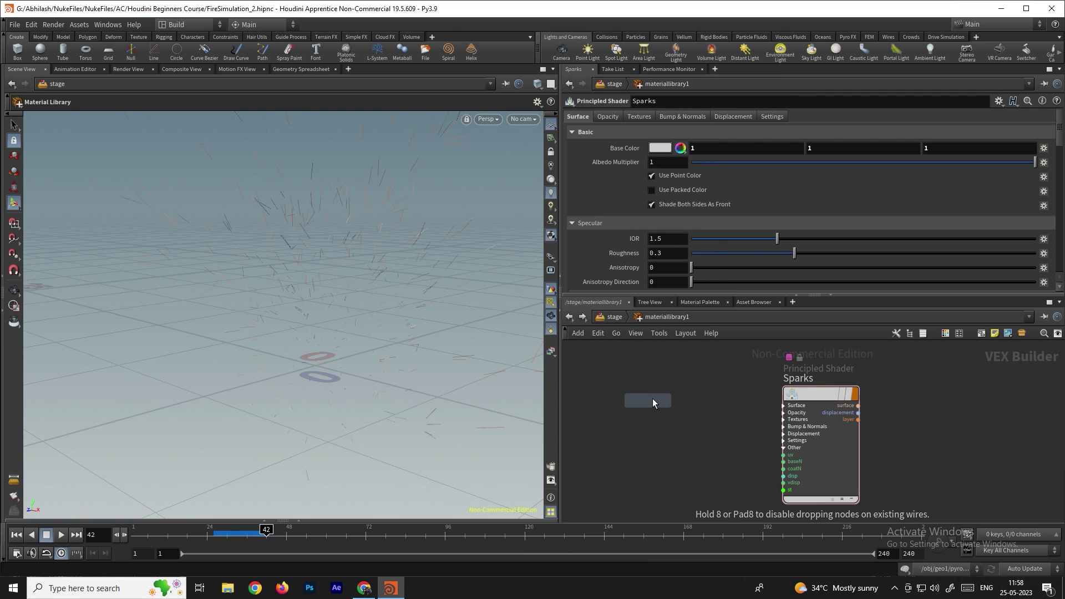
click(656, 397)
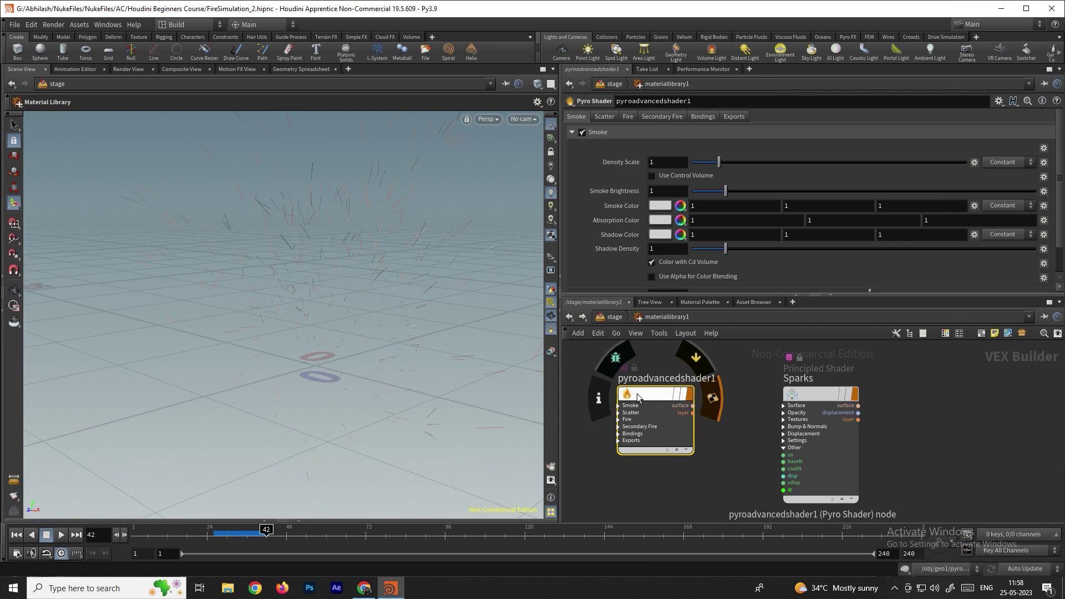
click(582, 133)
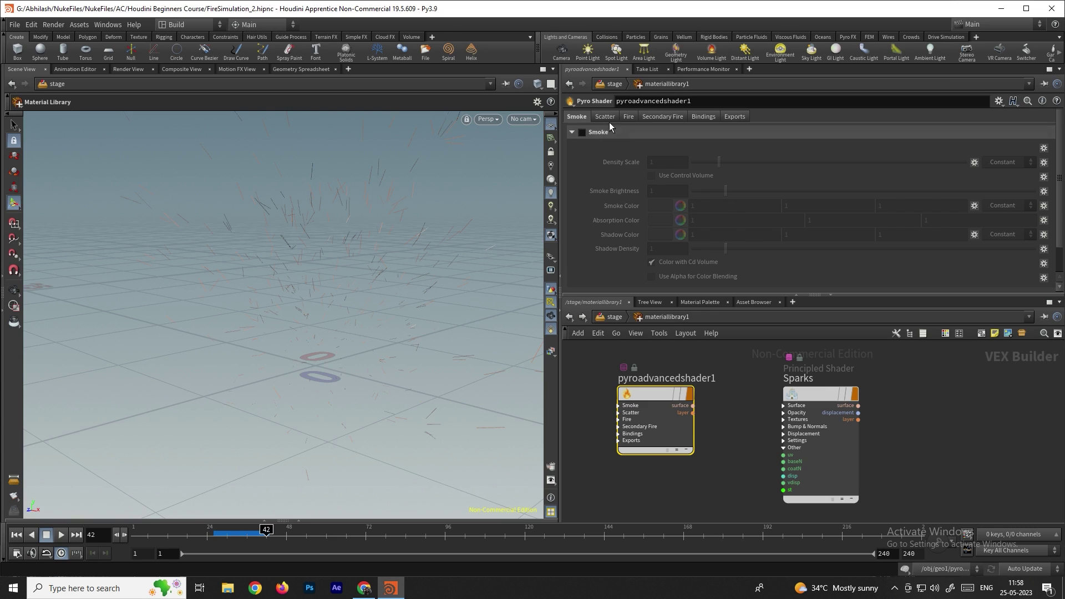
click(628, 117)
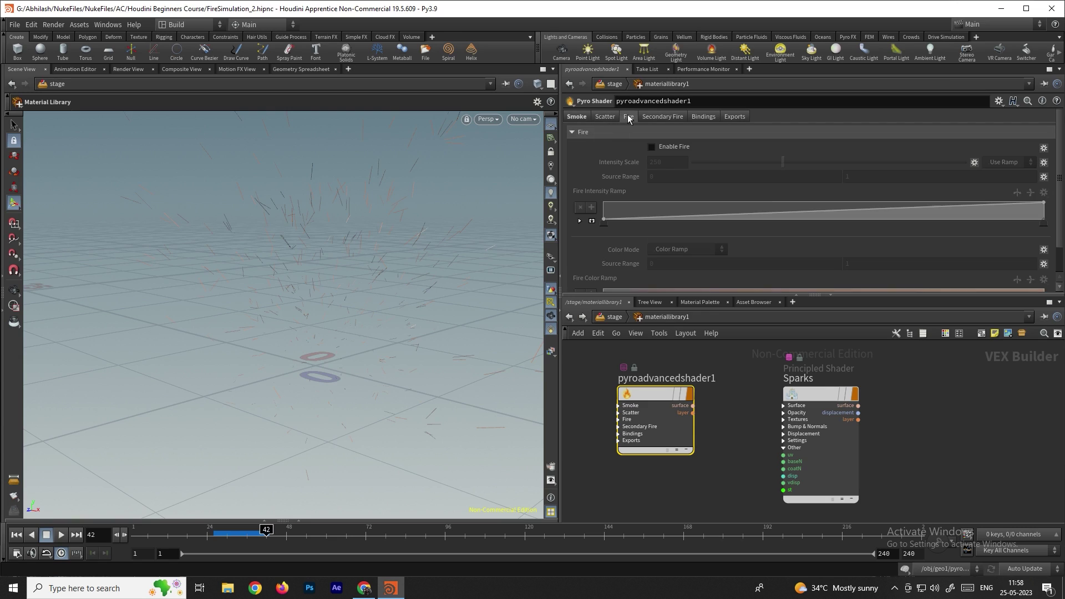
click(652, 147)
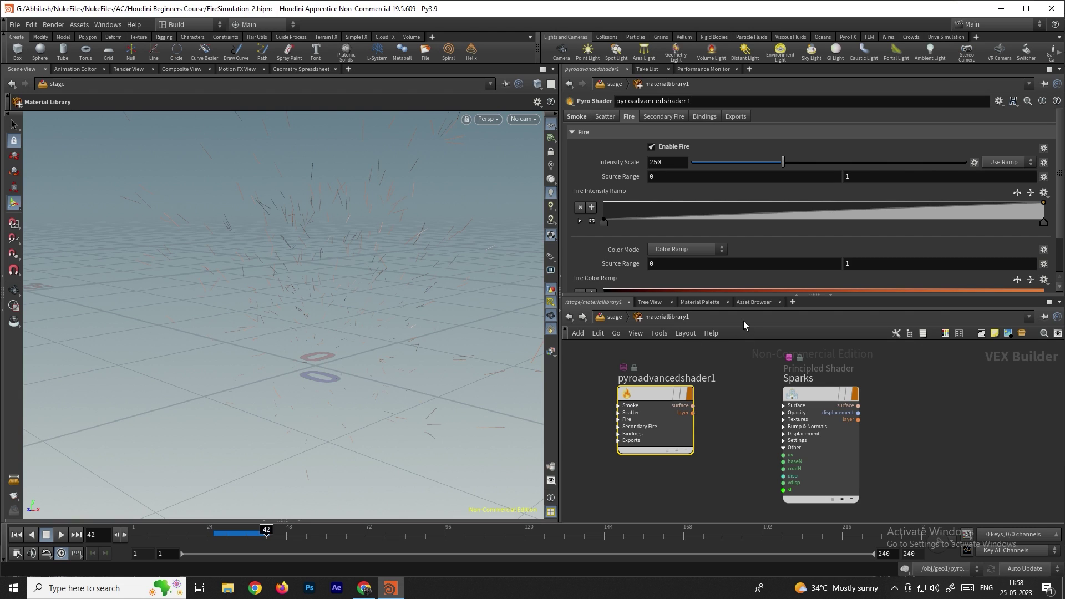
click(615, 316)
click(614, 317)
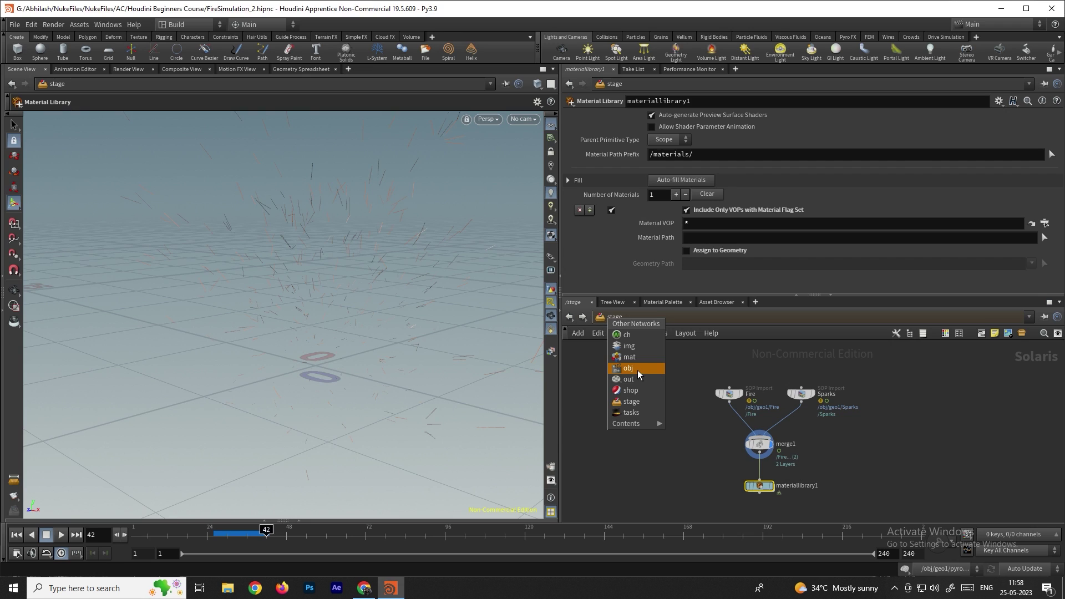
click(637, 369)
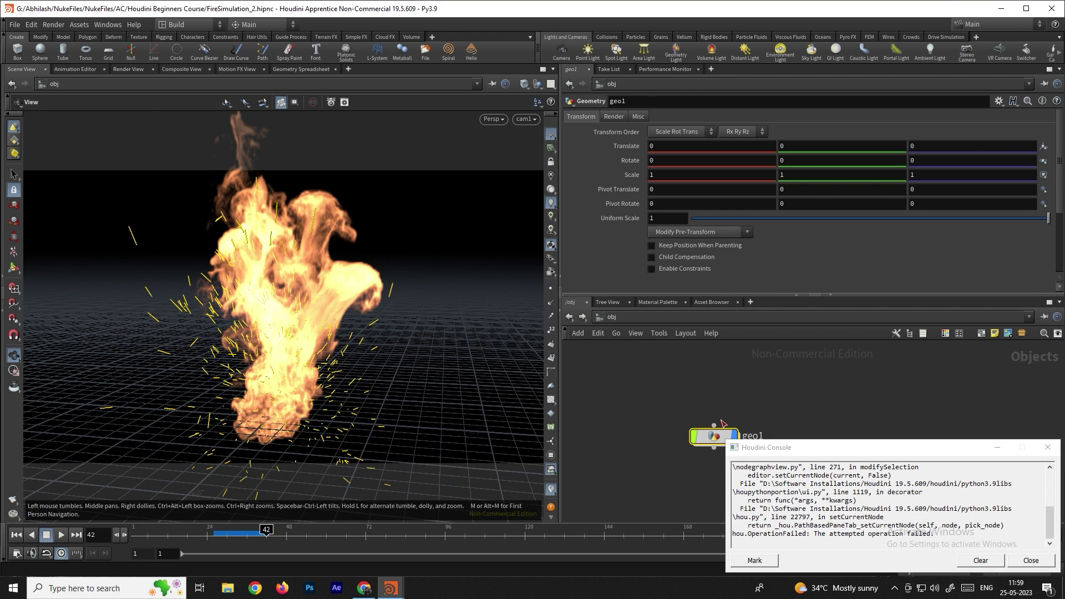
- Inside geo1, copy the Fire Color Ramp parameter from pyrobakevolume1
double_click(716, 436)
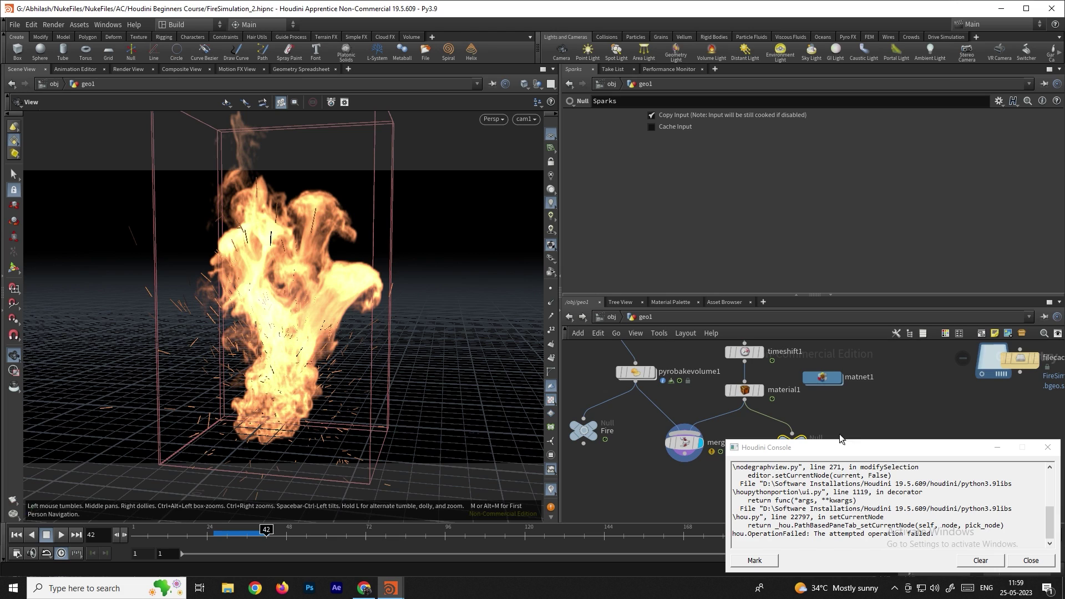
click(1030, 560)
middle_drag(650, 380, 652, 405)
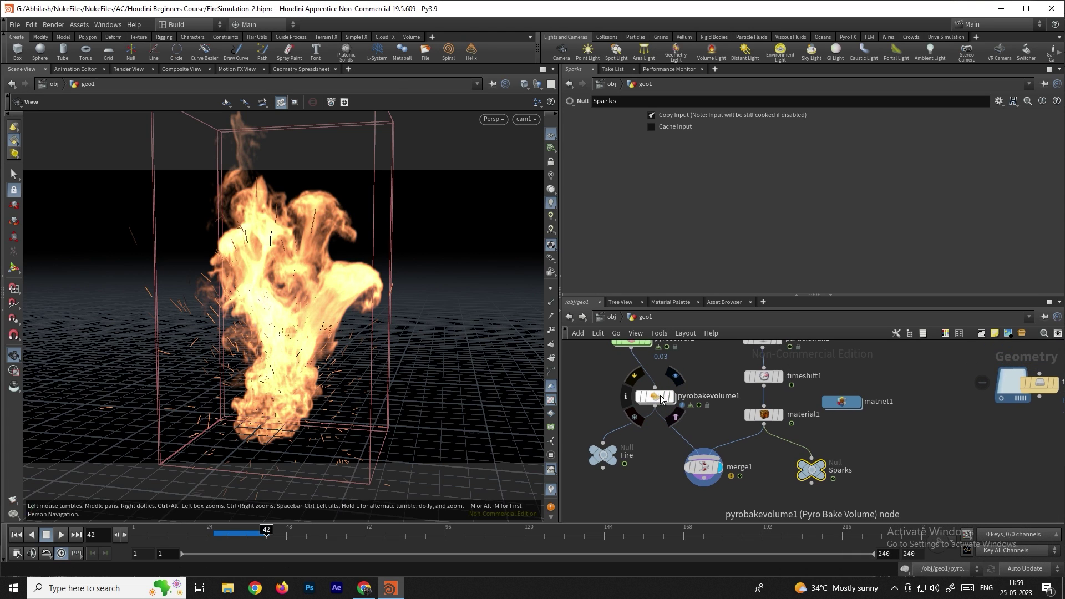
click(656, 397)
scroll(630, 235, down, 2)
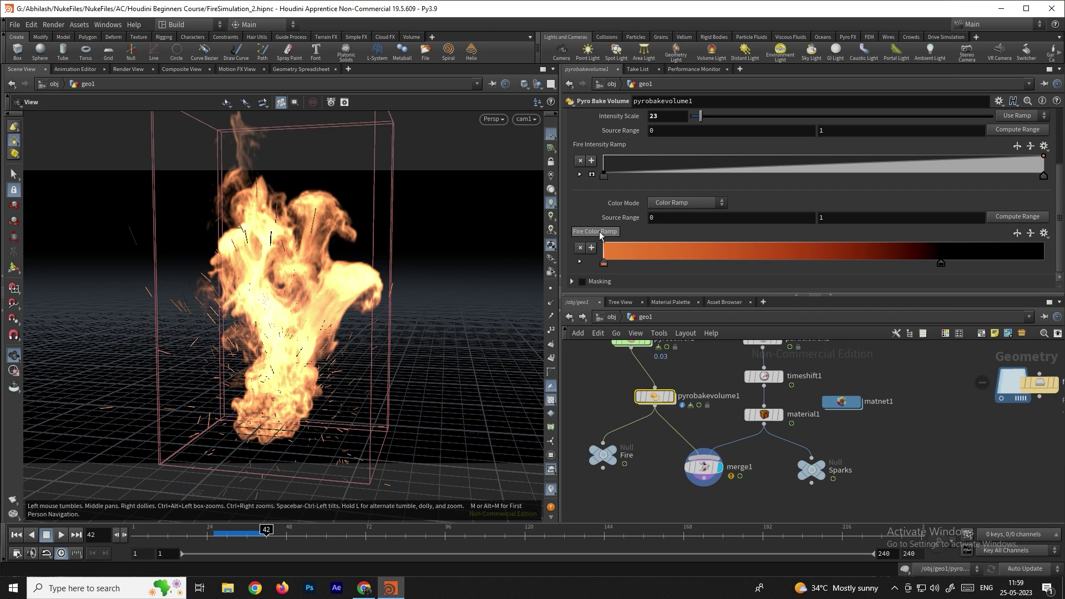
right_click(591, 234)
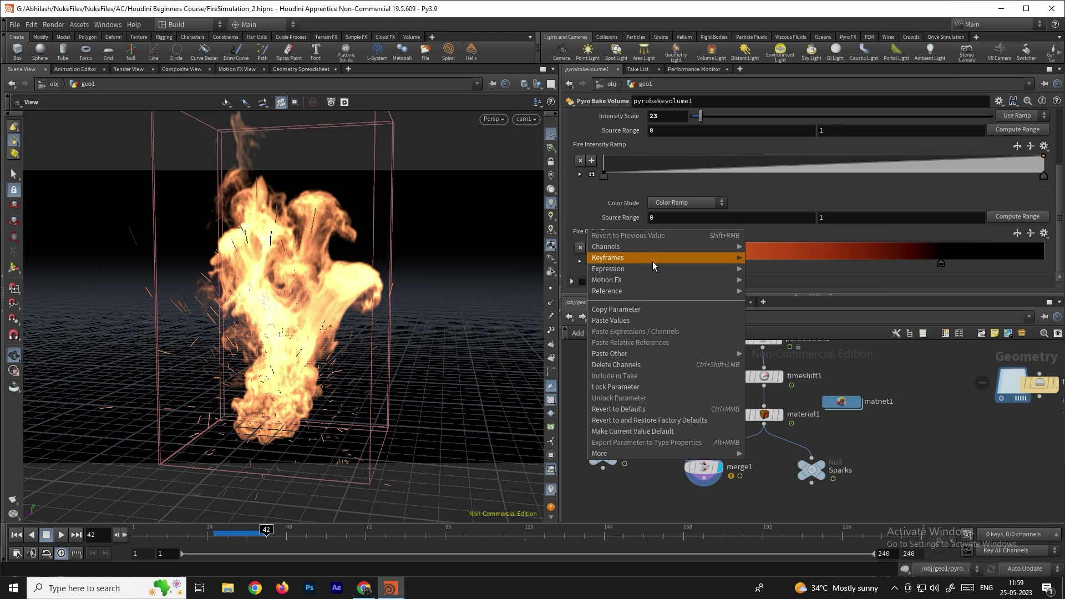
click(621, 309)
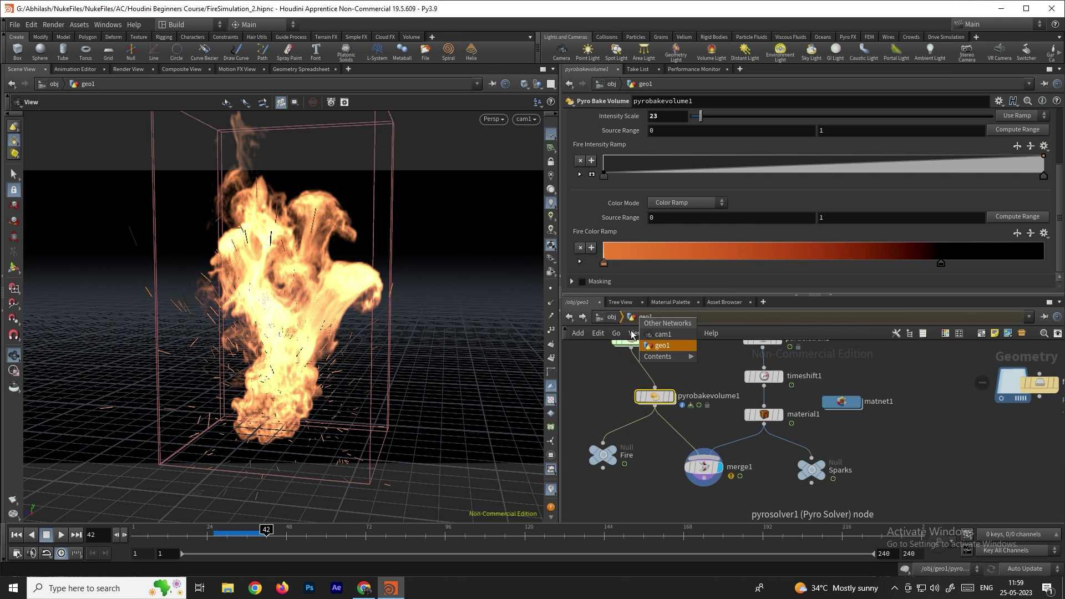
click(613, 319)
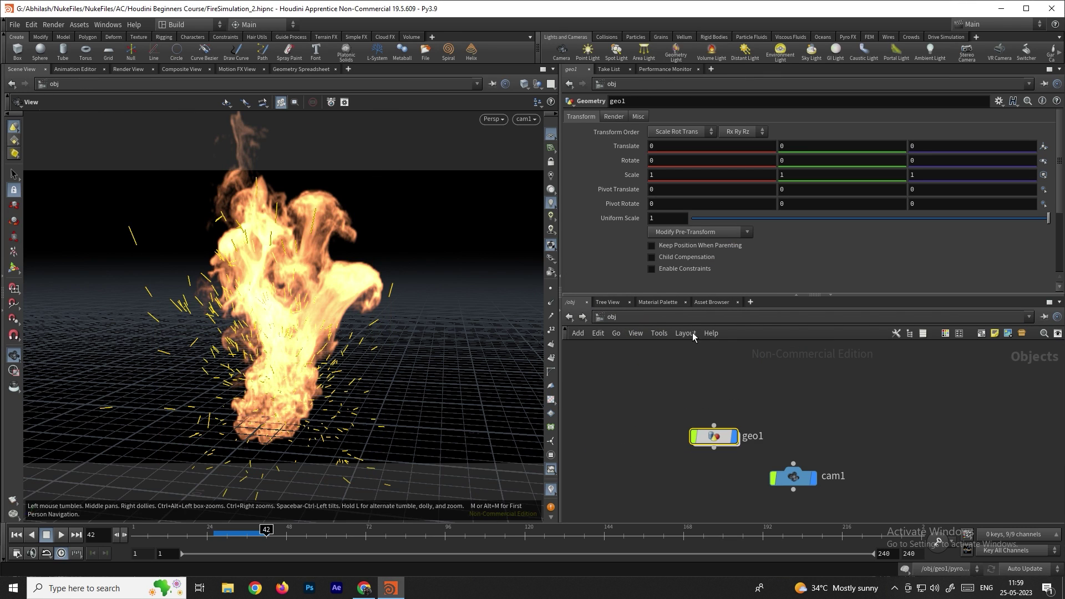
click(612, 318)
- Paste the copied Fire Color Ramp onto the pyro shader as relative references
click(632, 395)
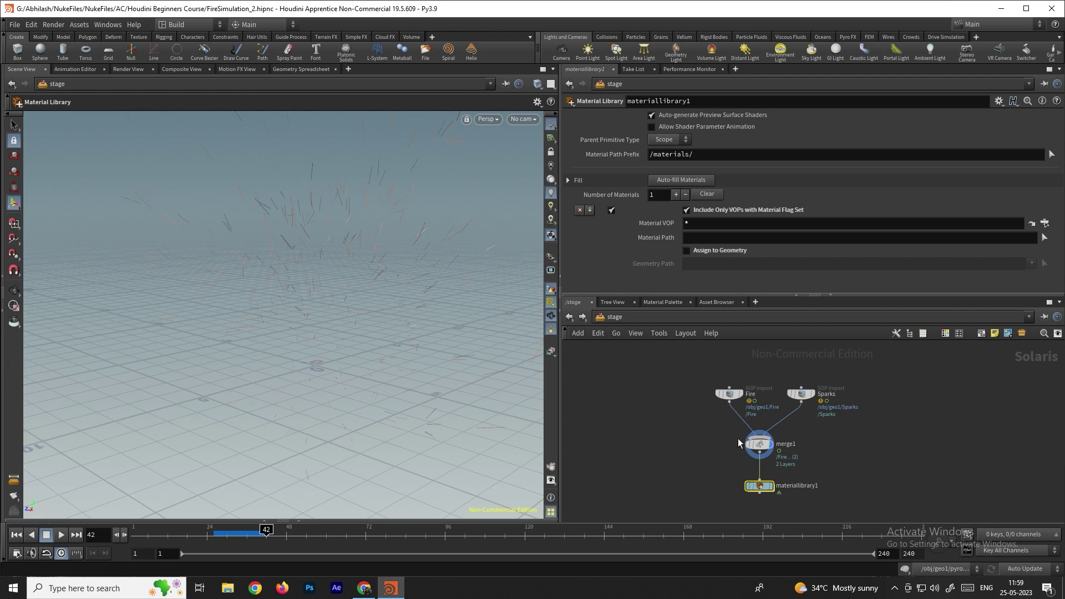
scroll(738, 438, up, 1)
middle_drag(736, 469, 747, 486)
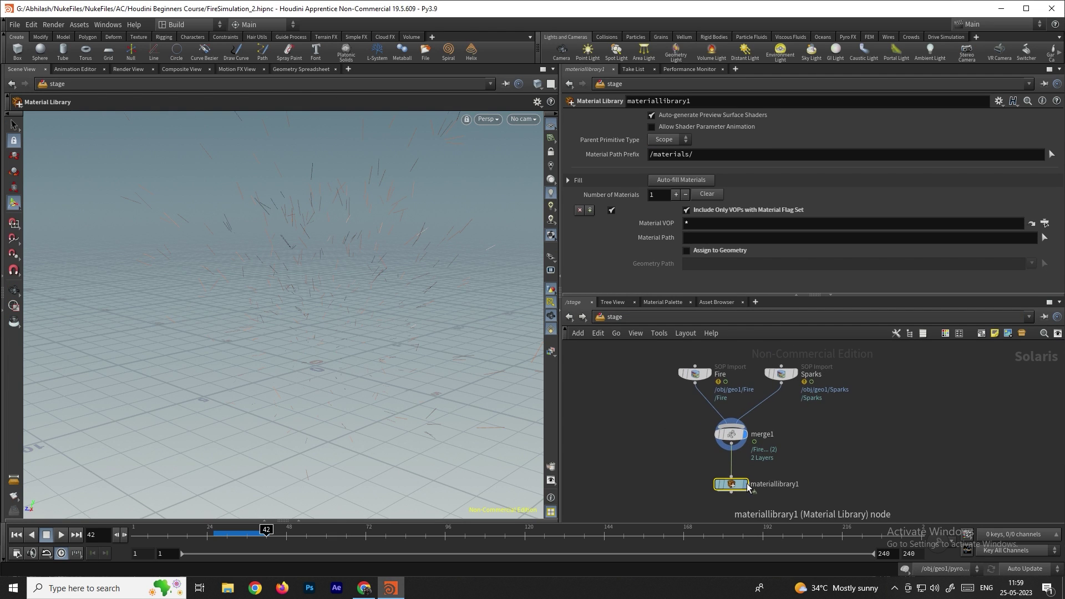
double_click(731, 484)
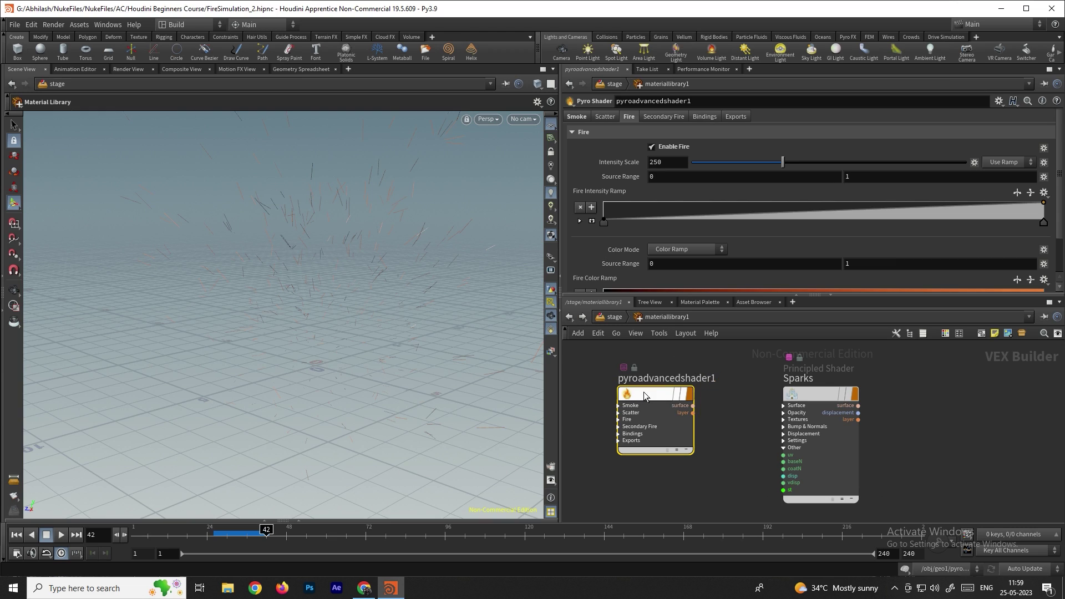
scroll(609, 243, down, 3)
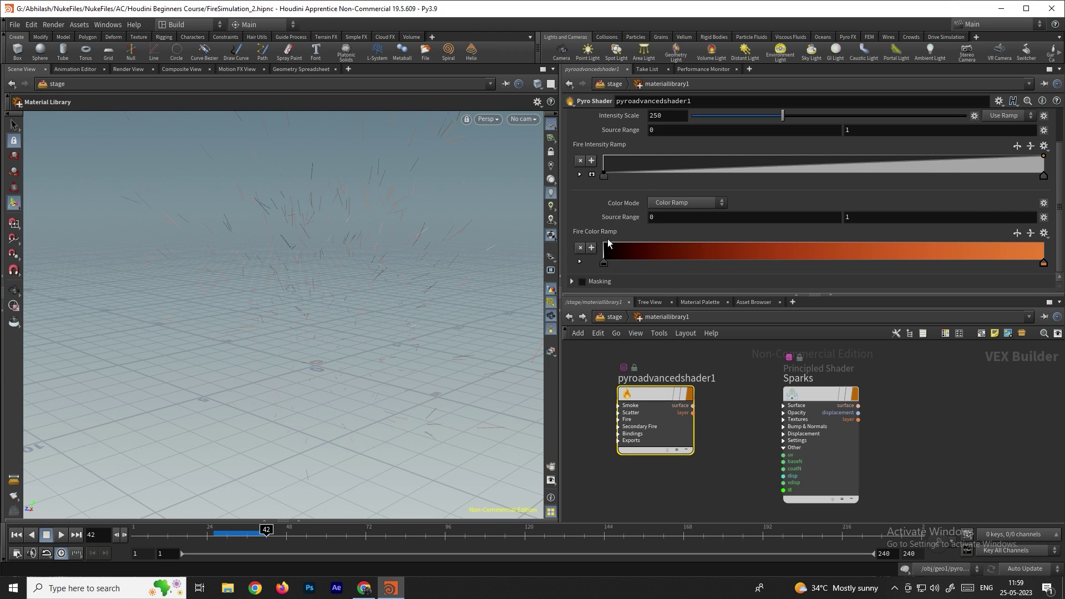
right_click(601, 234)
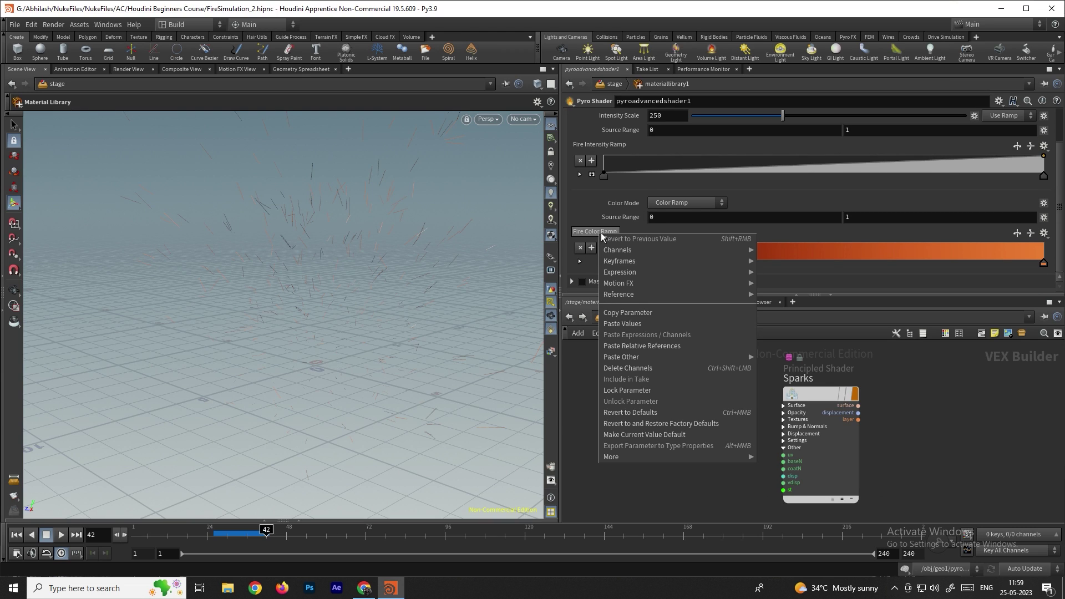
click(638, 347)
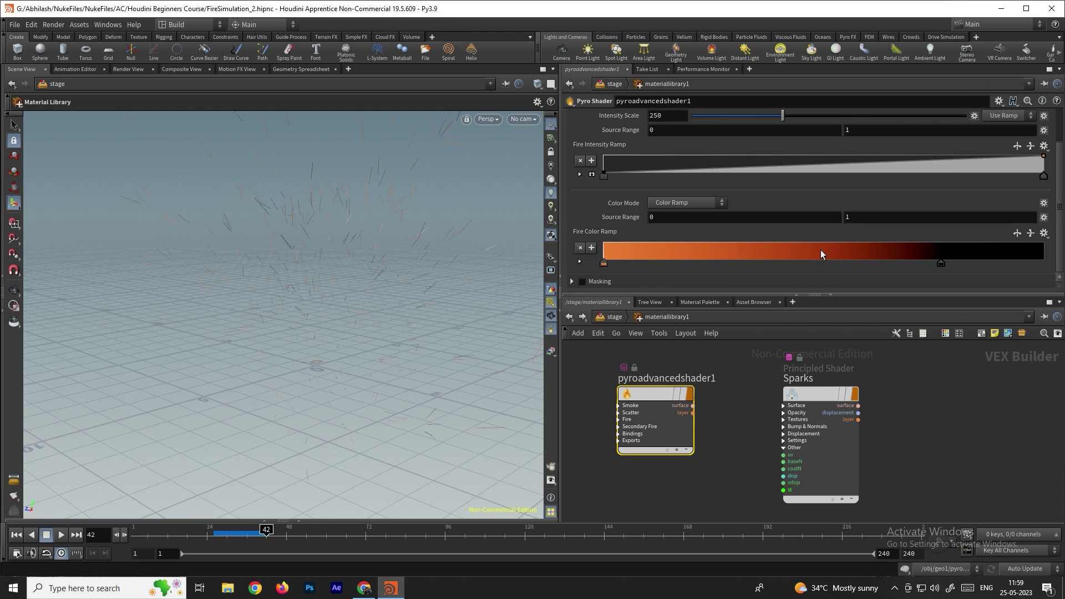
- Set fire Intensity Scale to 30 and bind the fire intensity volume to flame
click(675, 118)
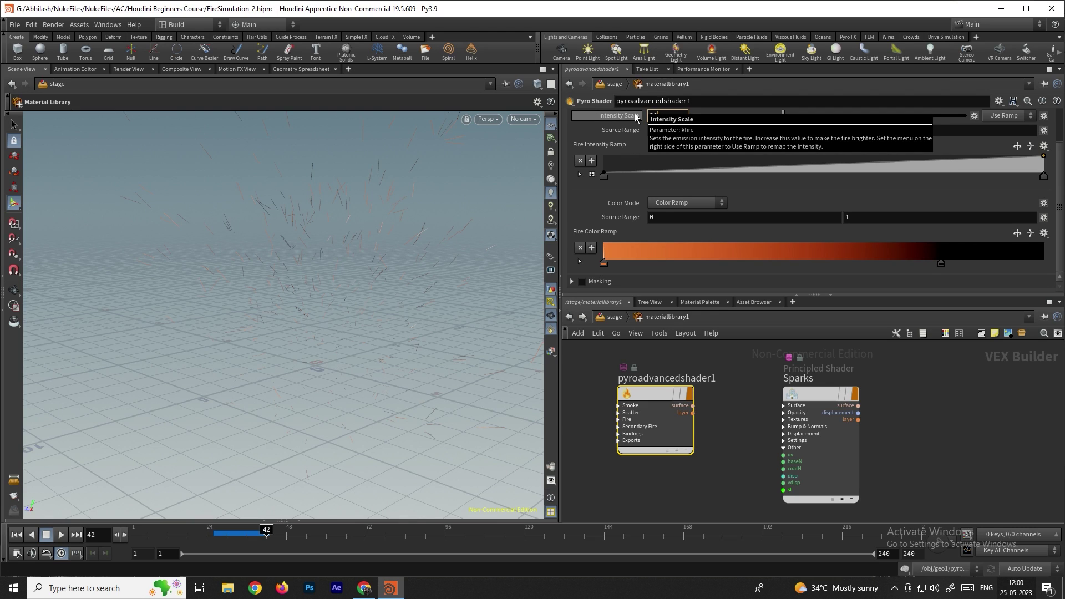
text(30)
key(Return)
scroll(705, 192, up, 2)
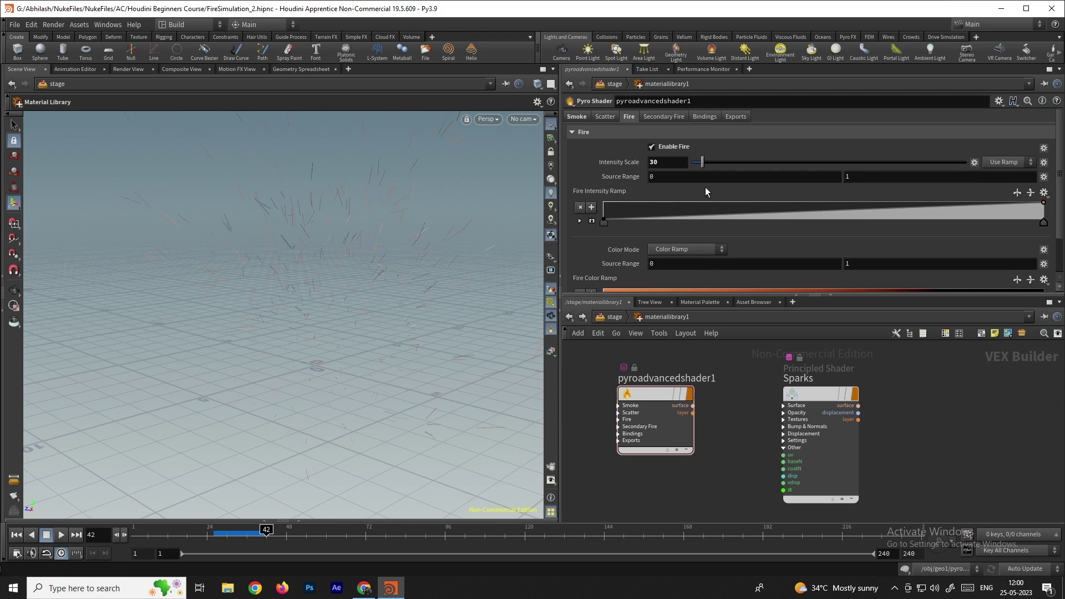
click(703, 117)
click(581, 163)
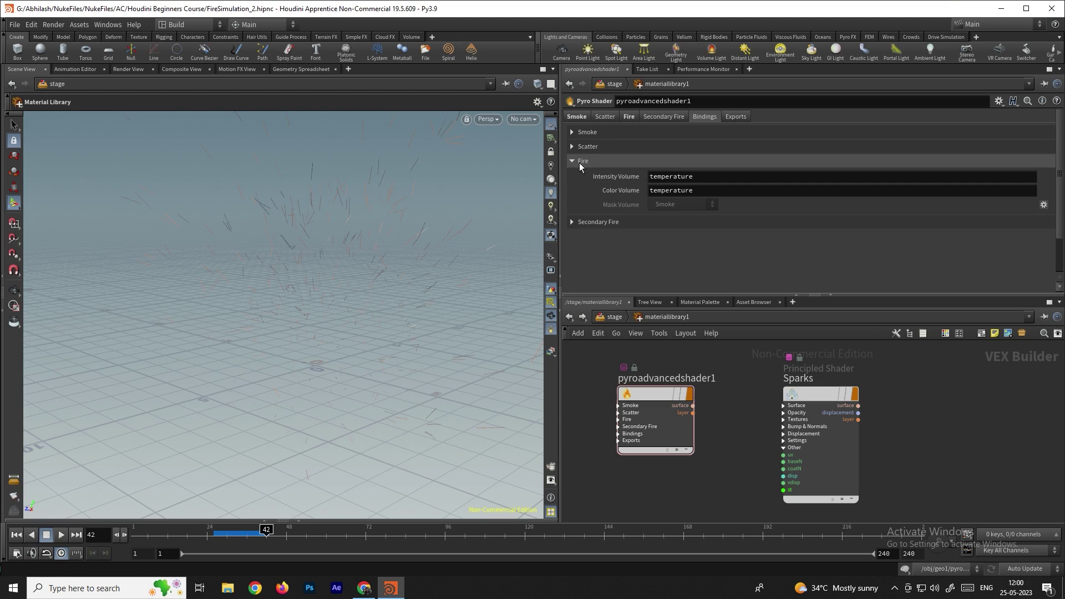
click(729, 180)
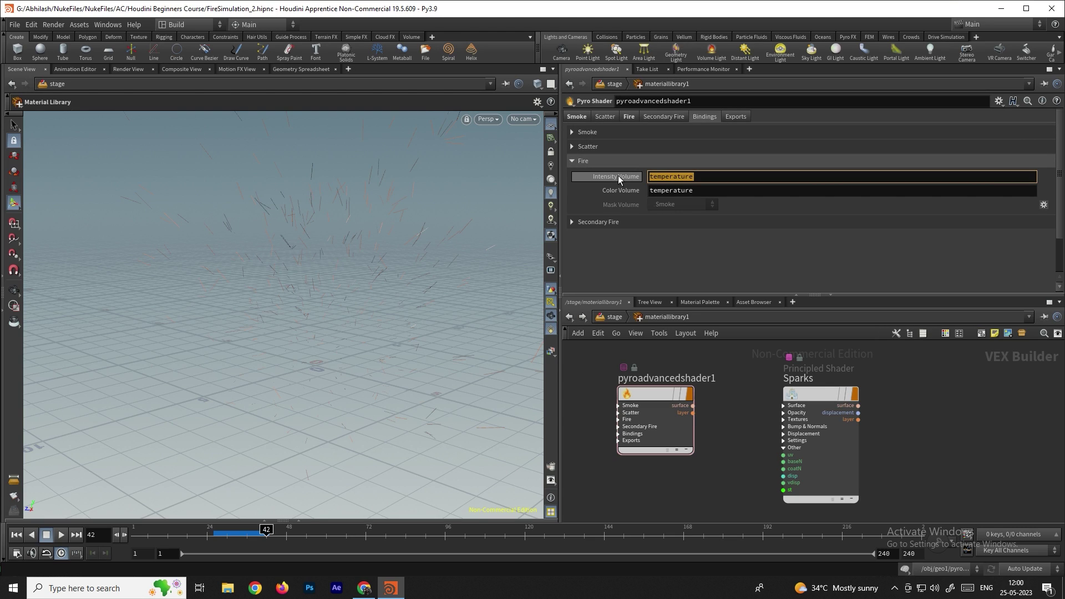
text(flame)
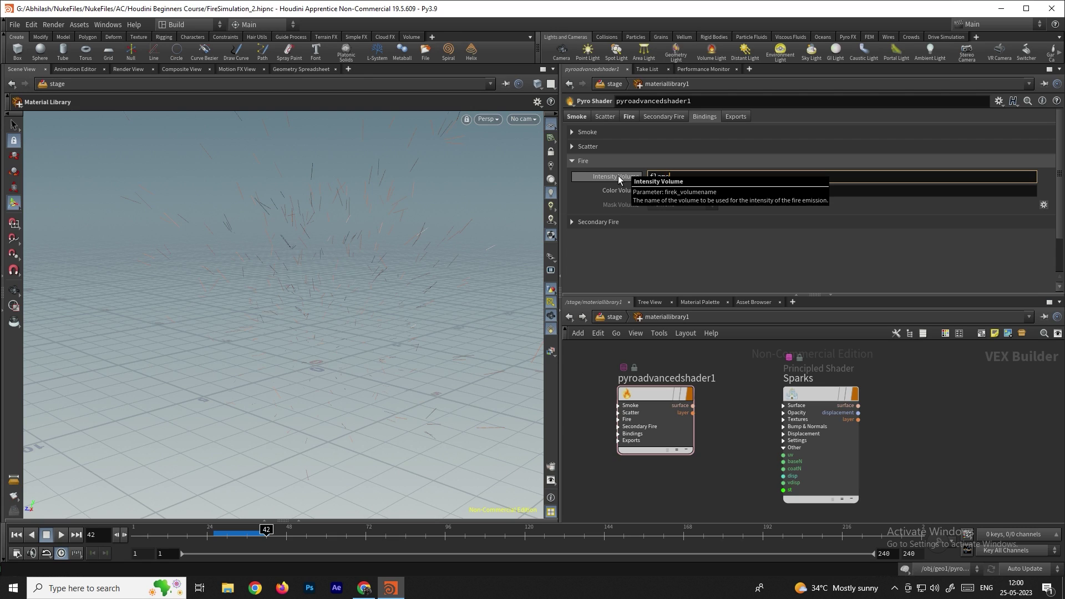
key(Tab)
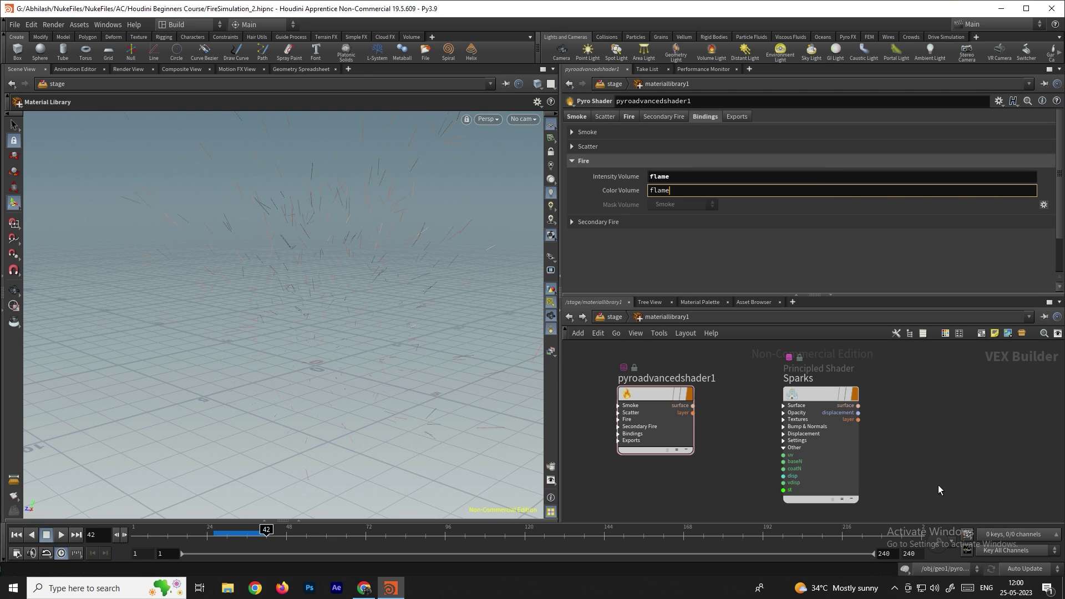
click(615, 317)
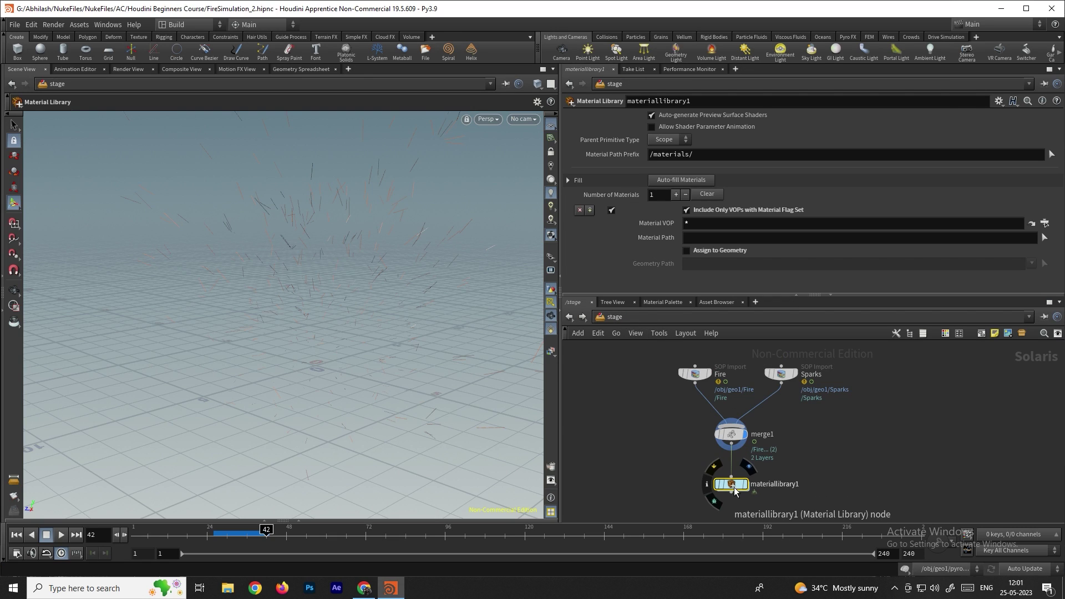
- Auto-fill materials, assigning Sparks to ../Sparks and pyroadvancedshader1 to ../Fire geometry
click(685, 181)
scroll(655, 240, down, 1)
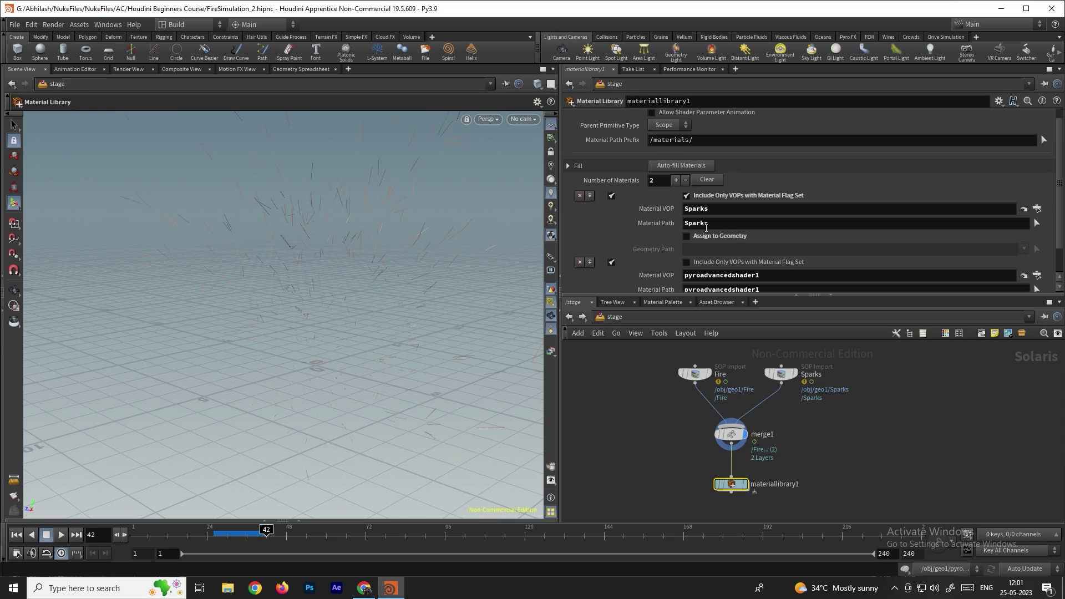
click(687, 237)
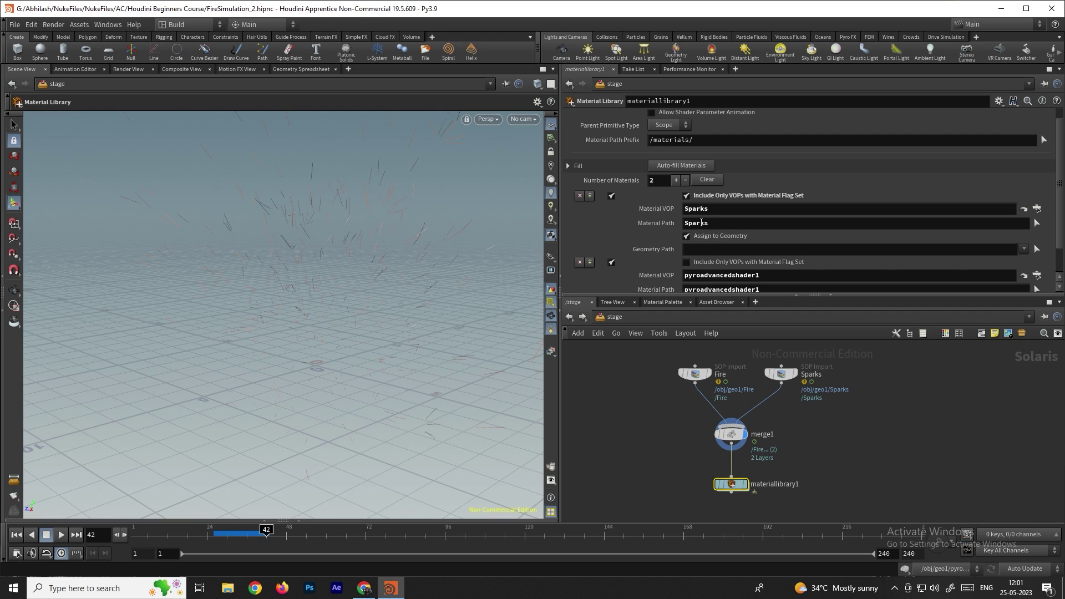
drag(781, 372, 703, 251)
scroll(654, 261, down, 1)
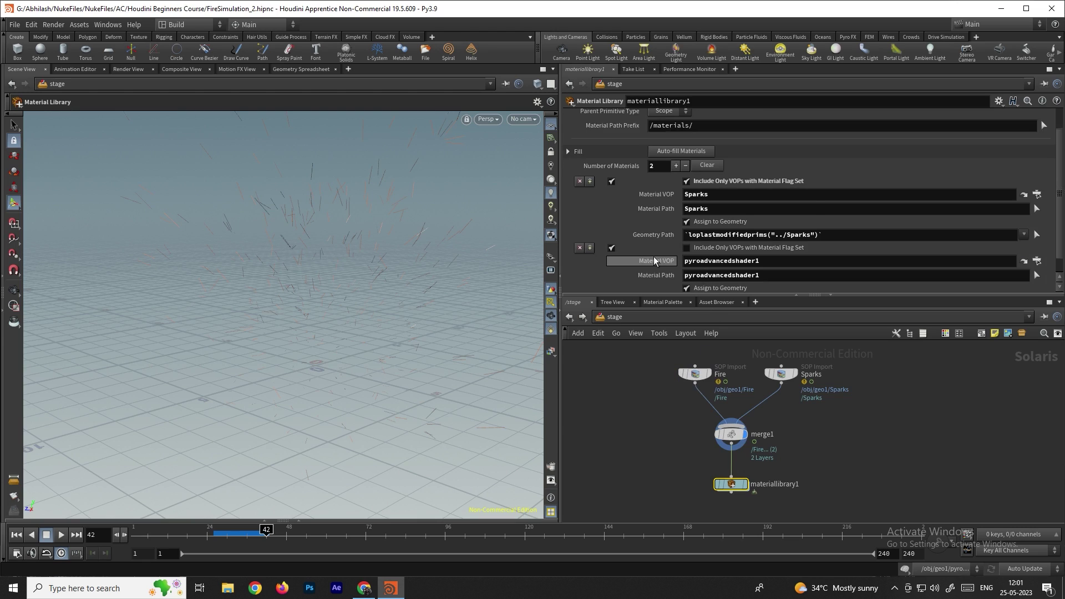
scroll(654, 261, down, 1)
drag(695, 372, 715, 284)
middle_drag(738, 494, 753, 431)
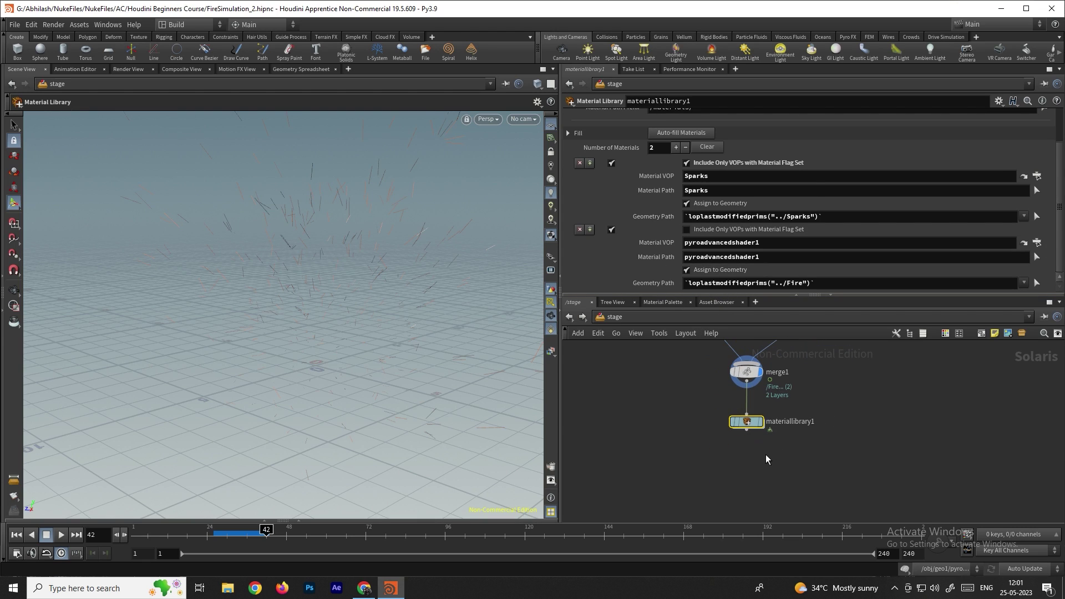
click(751, 427)
key(Tab)
- Wire a Karma render settings node after materiallibrary1 and set the viewport renderer to Karma
text(ka)
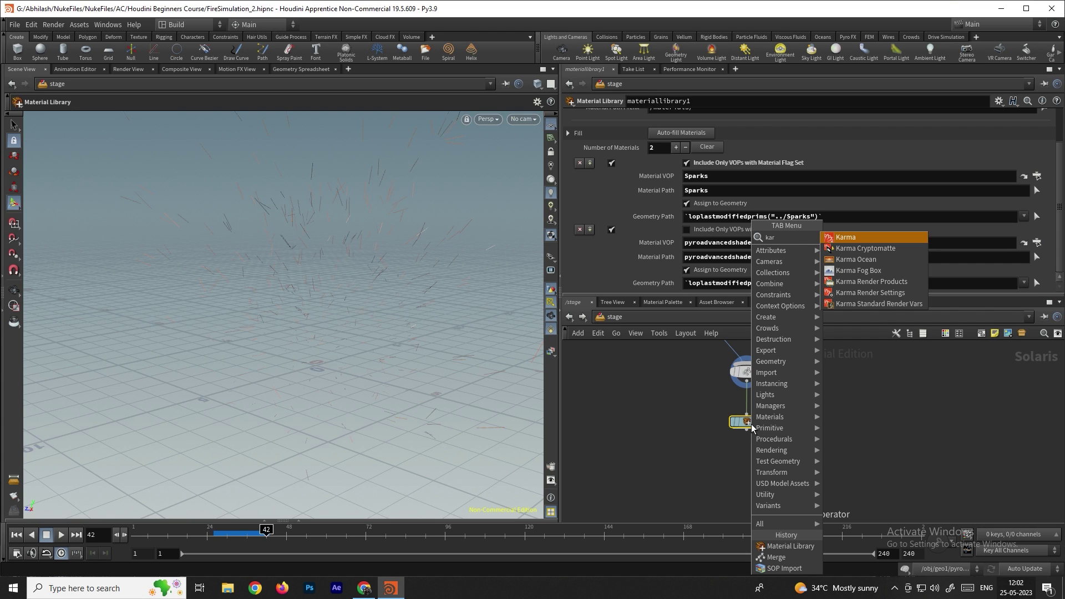
text(r)
key(Return)
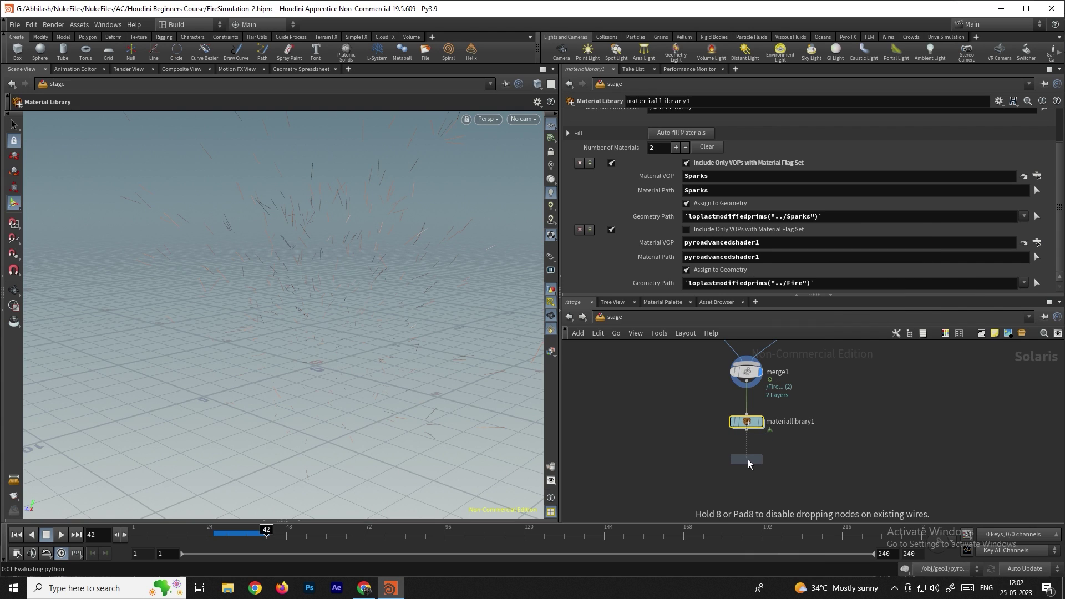
click(748, 459)
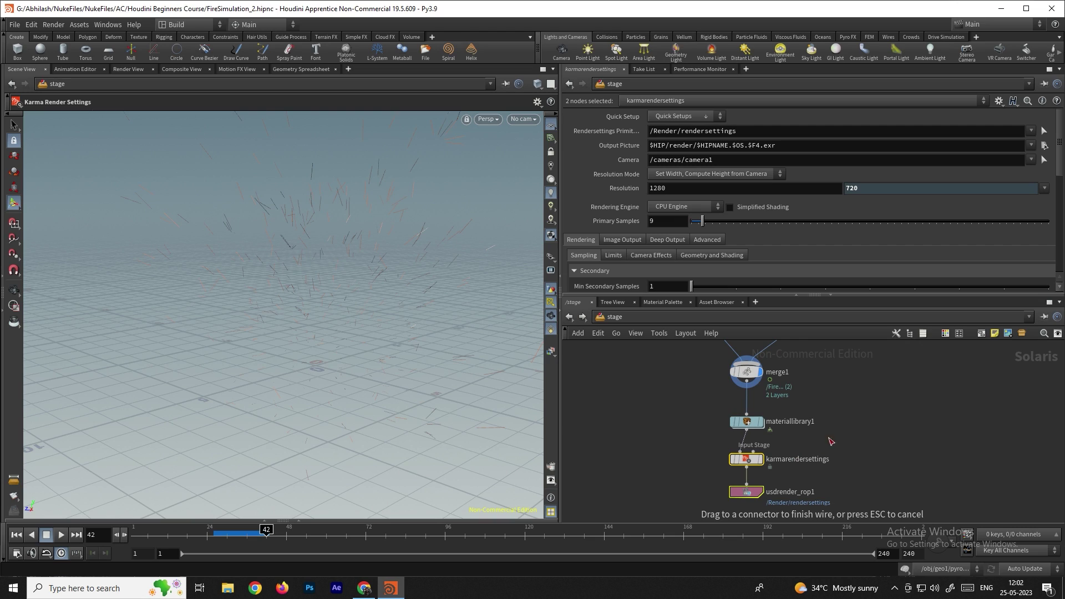
click(754, 462)
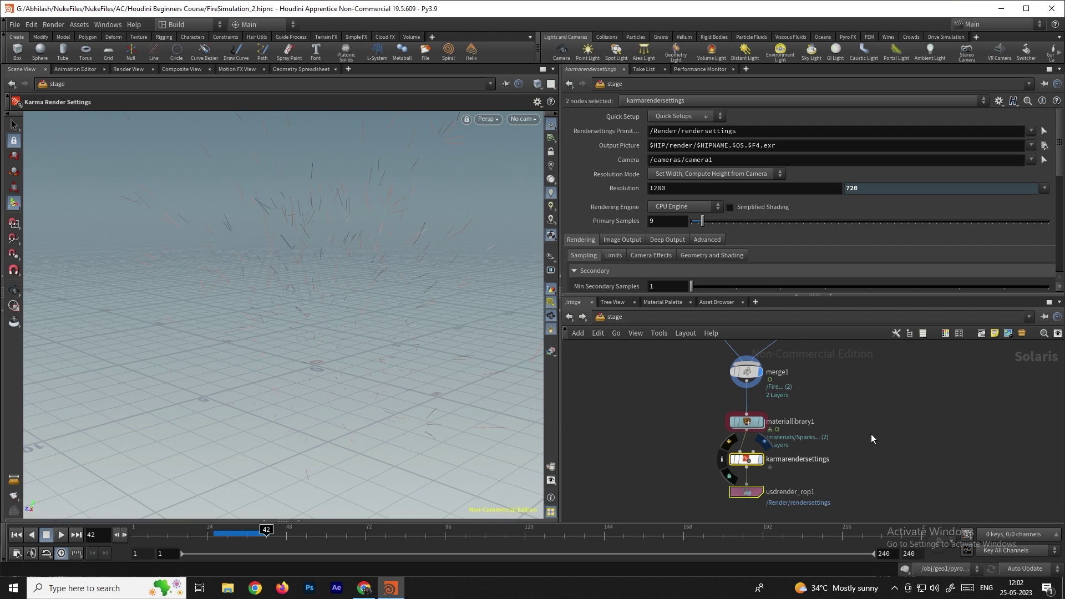
click(500, 119)
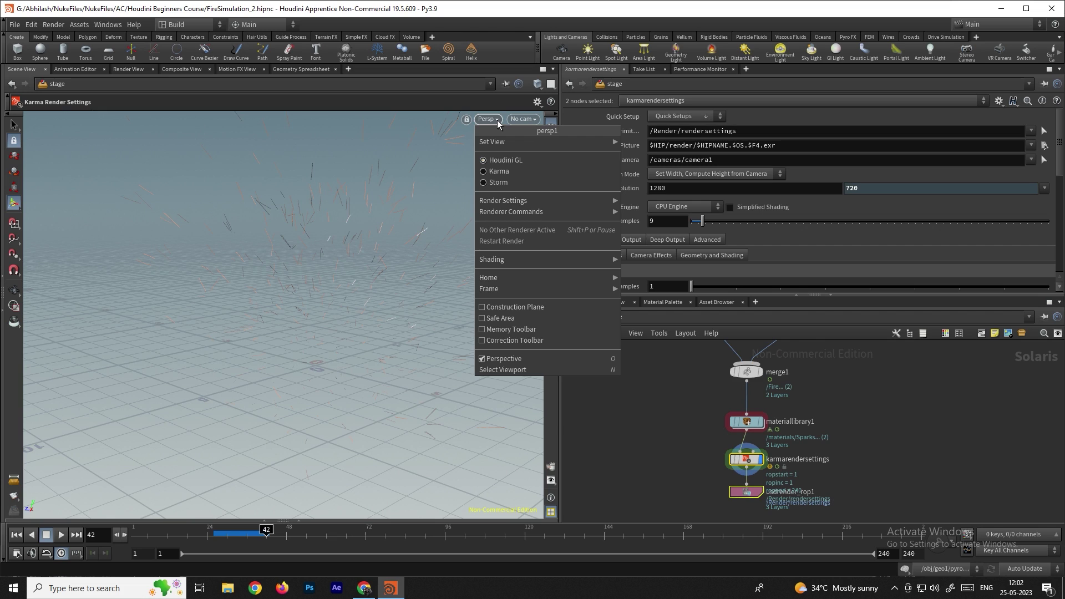
click(497, 172)
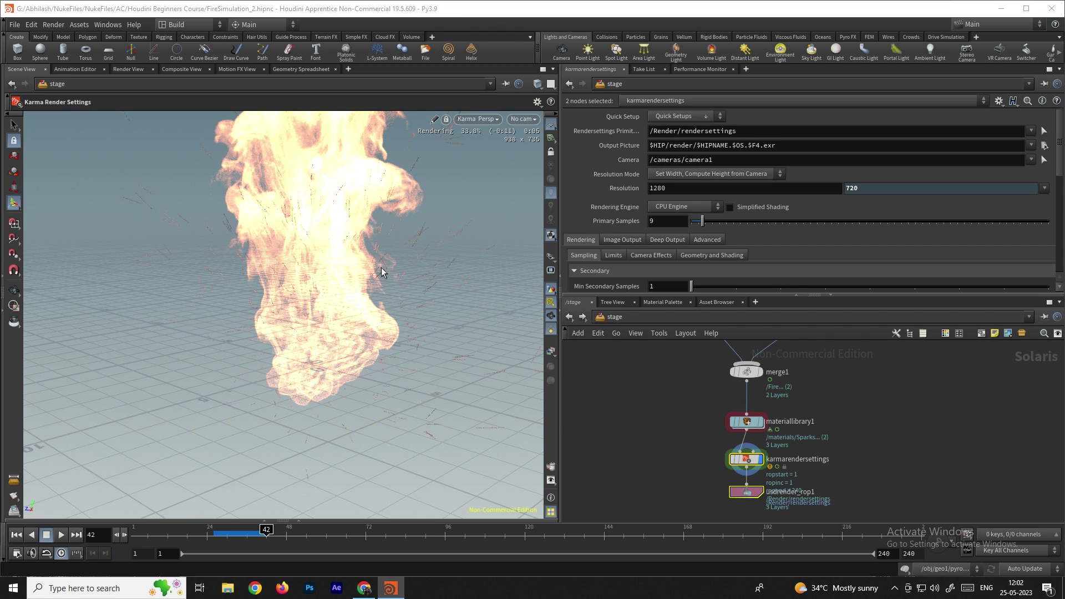
- Orbit around the rendered fire and set the viewport background Color Scheme to Dark
click(15, 291)
drag(259, 307, 352, 305)
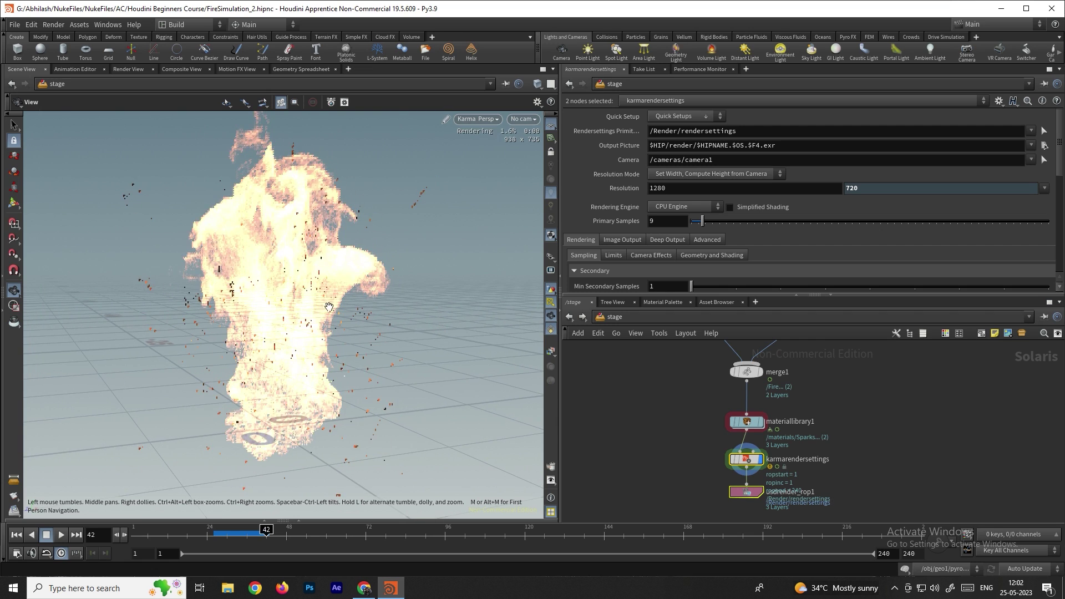
click(550, 480)
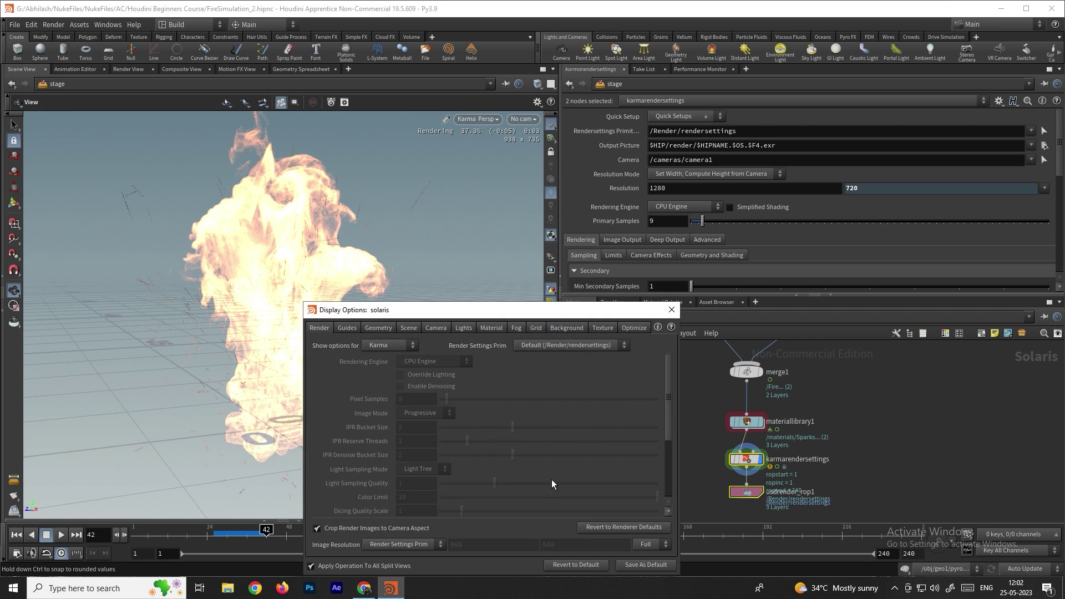
click(566, 328)
click(387, 350)
click(386, 368)
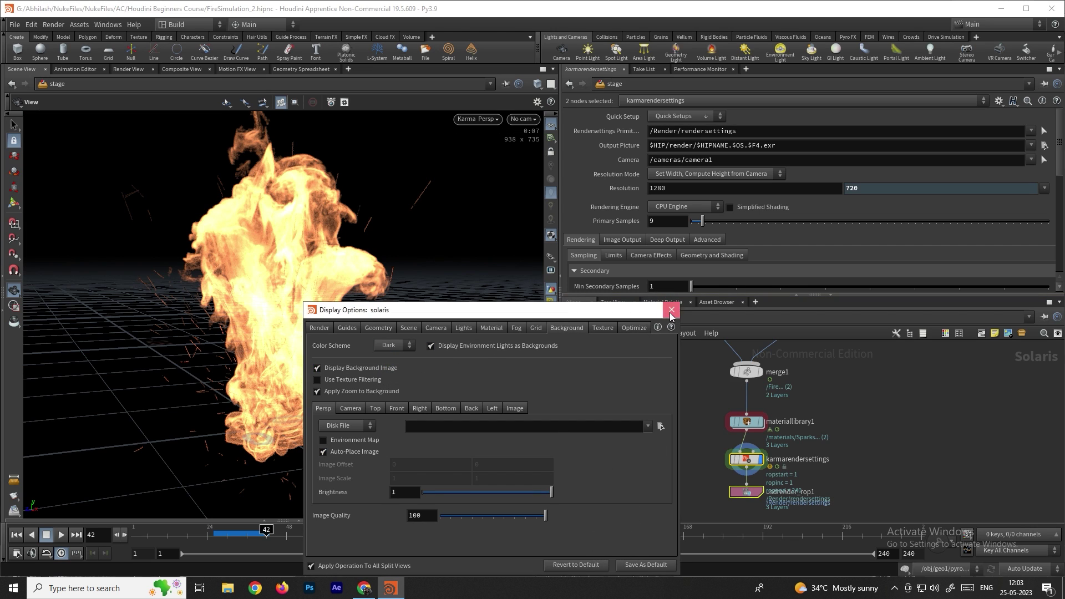
click(671, 309)
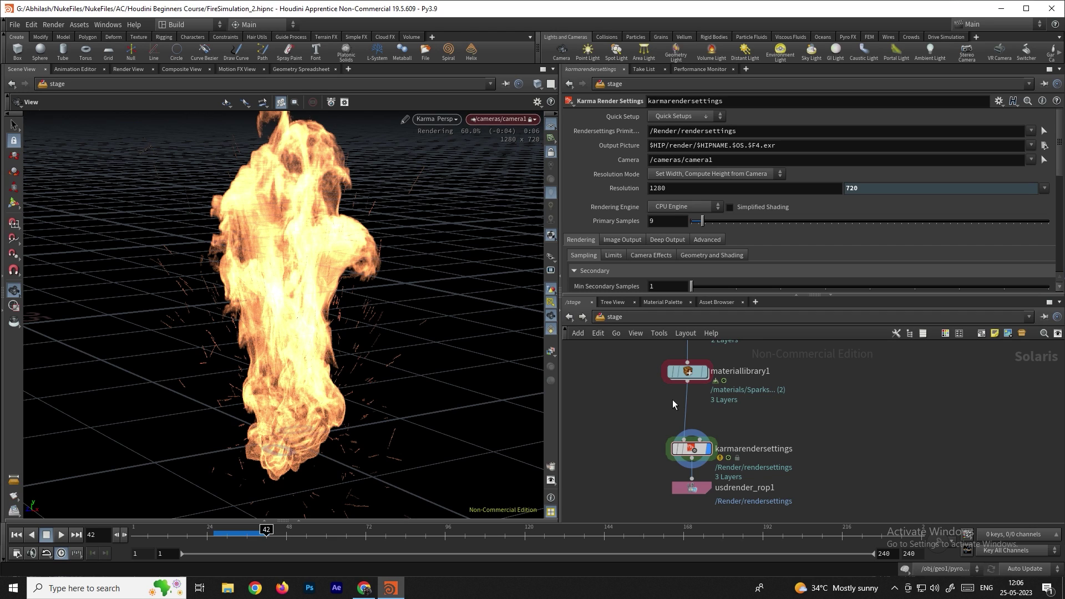
mouse_move(696, 453)
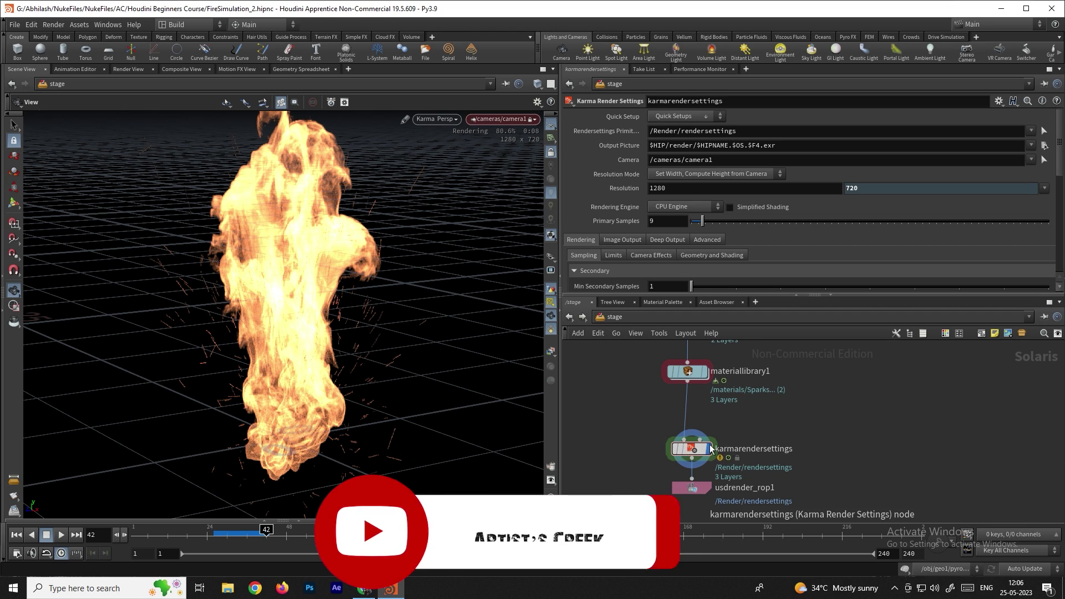